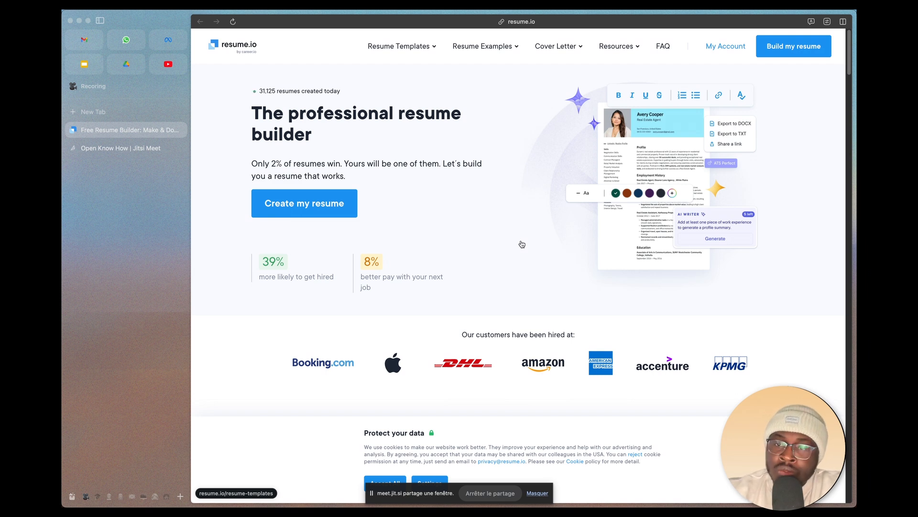
Step: Open the Canva website in a new browser tab and look over its home page
click(137, 117)
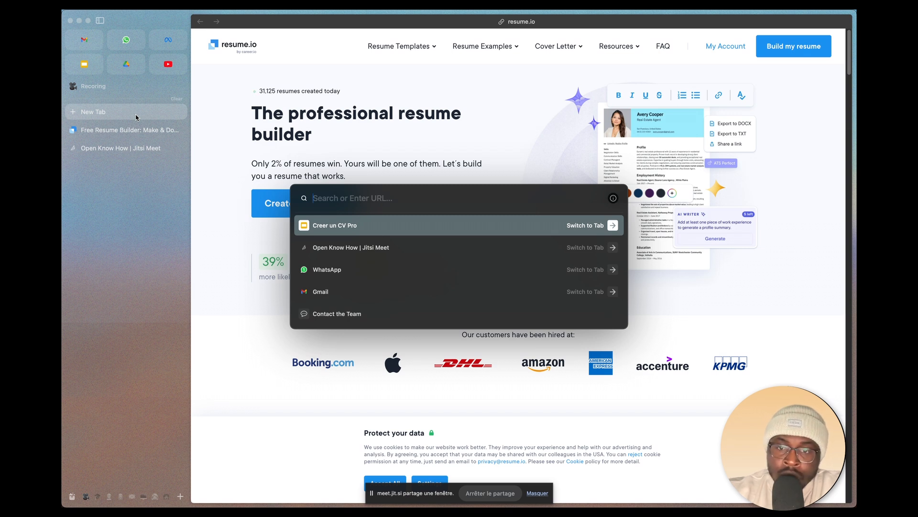
text(canada.ca)
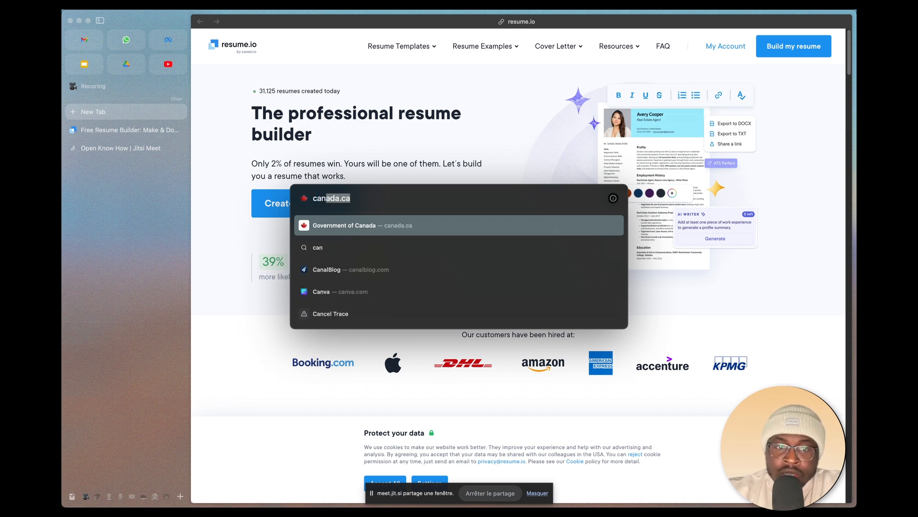
click(363, 293)
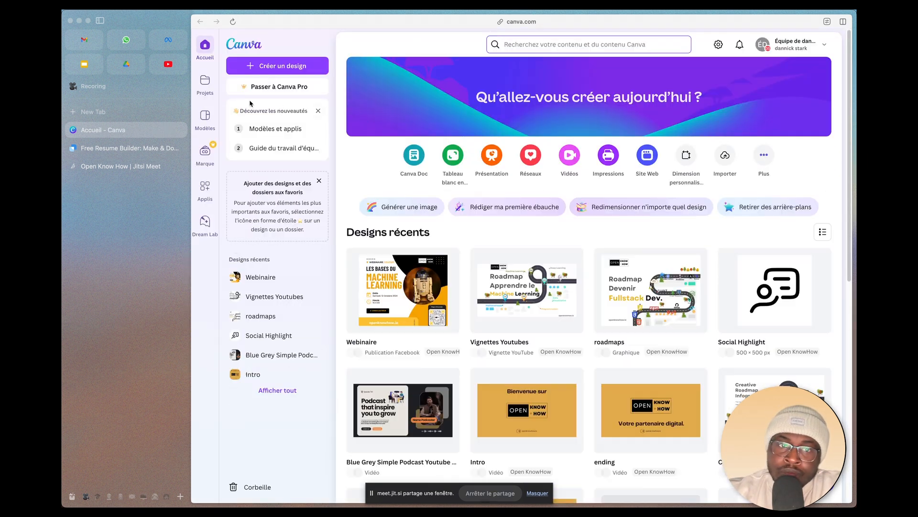
scroll(465, 366, down, 5)
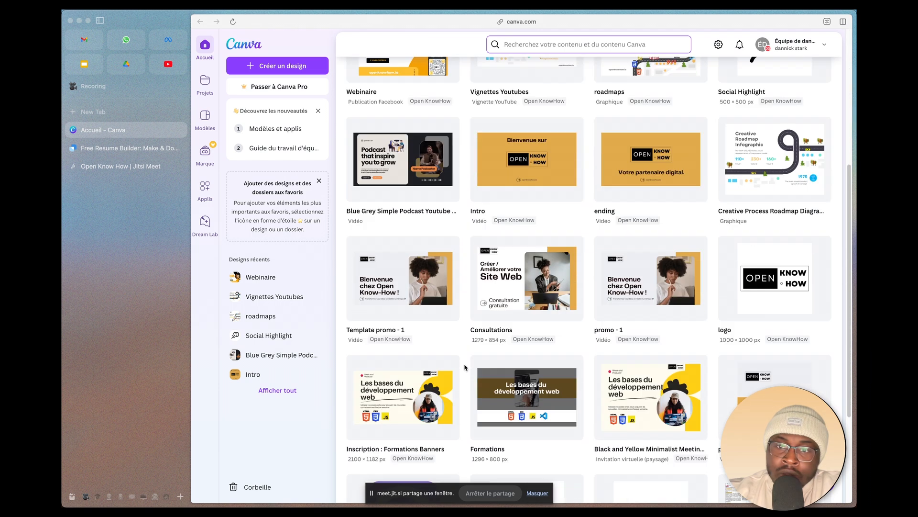
scroll(466, 366, up, 6)
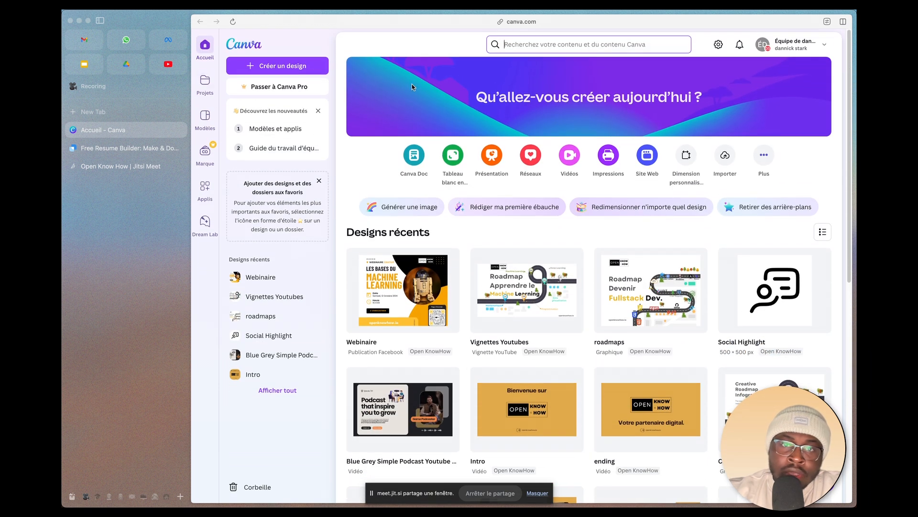
Step: Search Canva for "cv" and browse the resume templates offered
click(529, 45)
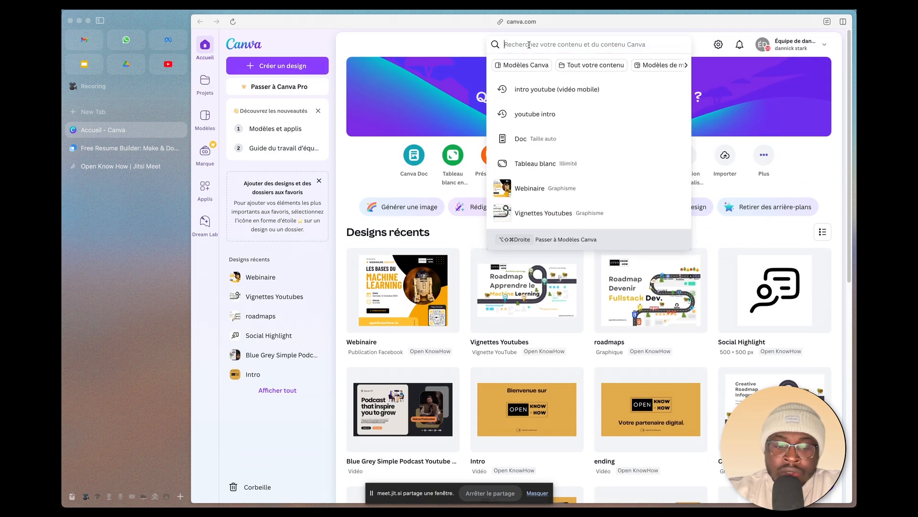
text(cv)
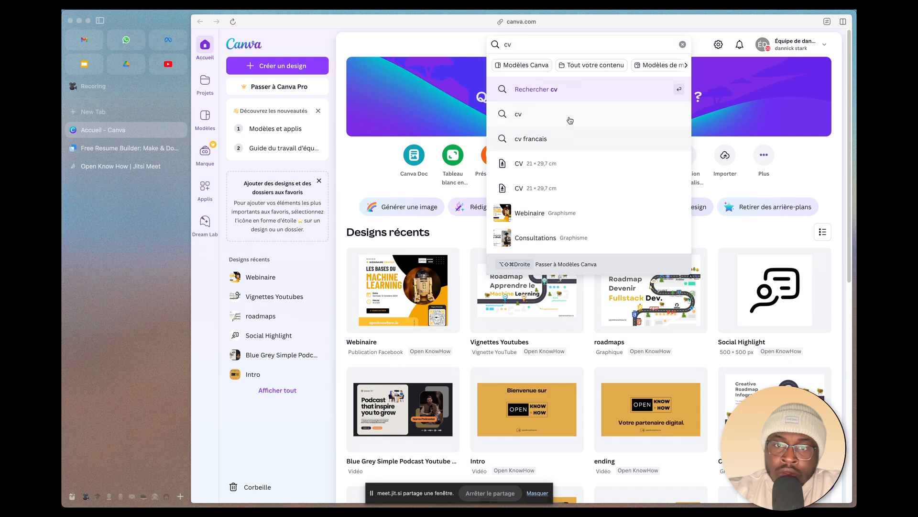
click(568, 118)
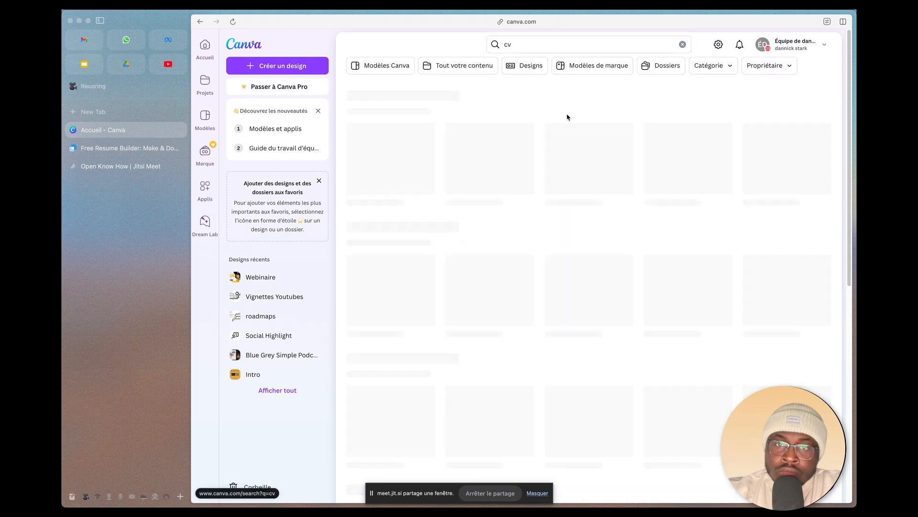
scroll(535, 298, down, 3)
scroll(534, 298, down, 2)
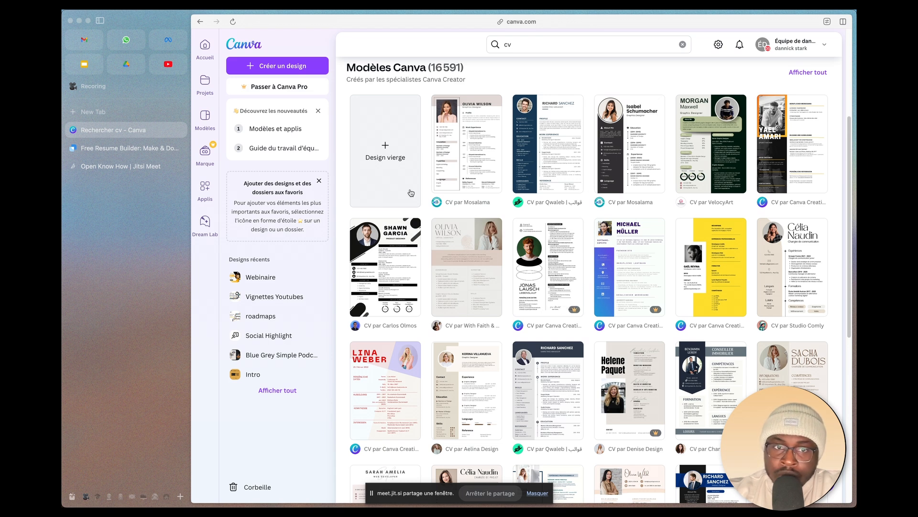
scroll(575, 375, down, 1)
scroll(575, 375, down, 5)
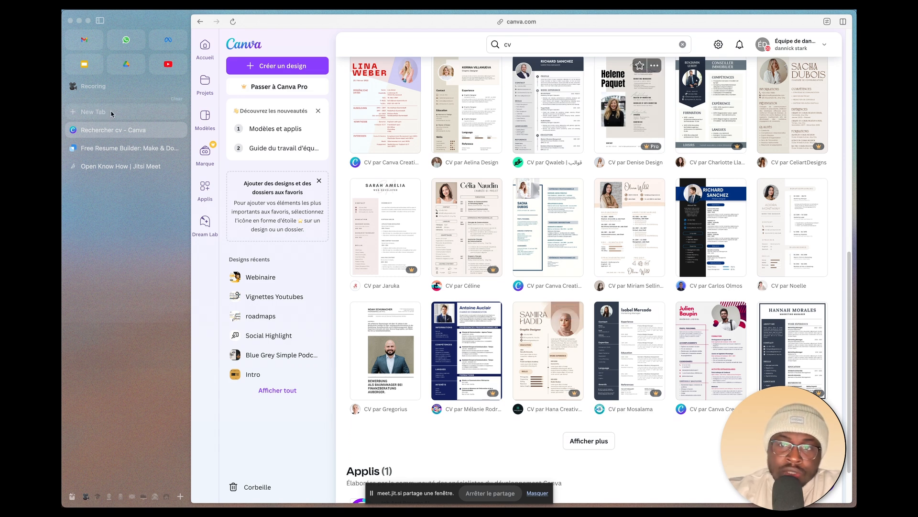
Step: Open the my-resume template page on Overleaf in a new tab and look over the template preview
key(super+Tab)
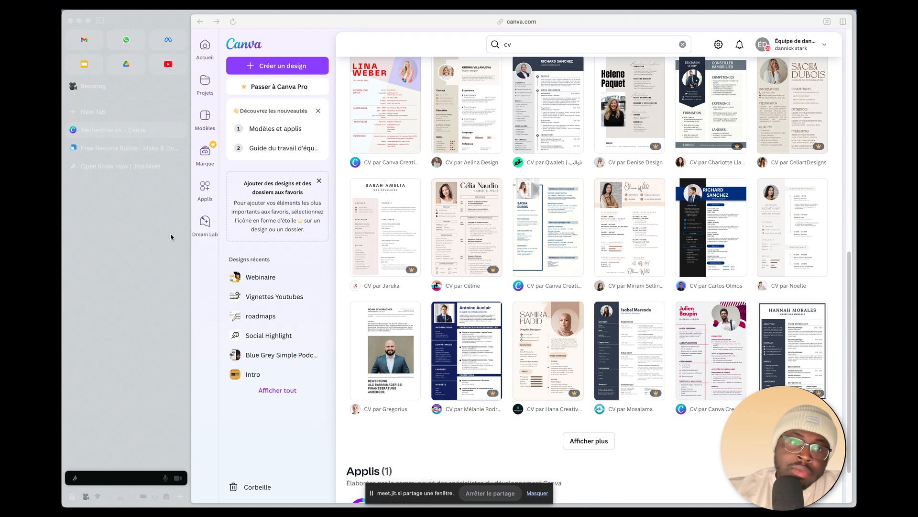
click(116, 213)
click(116, 111)
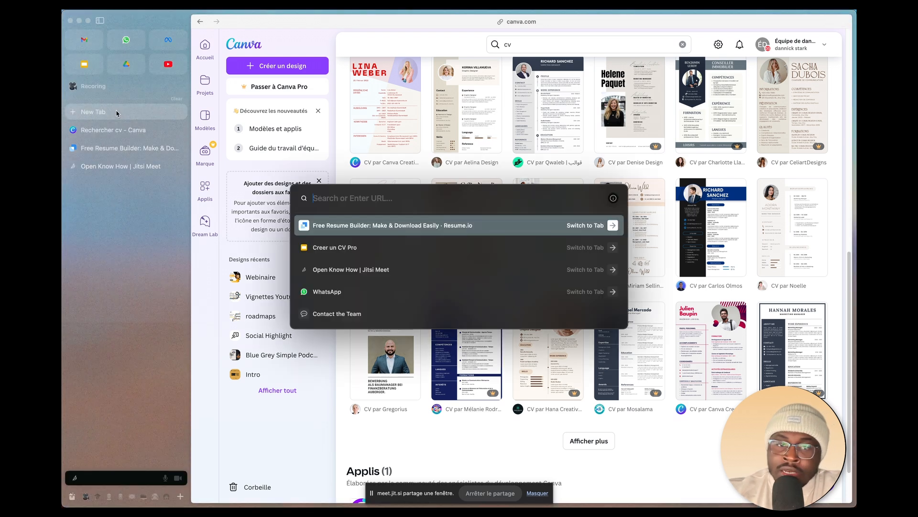
key(super+v)
key(Return)
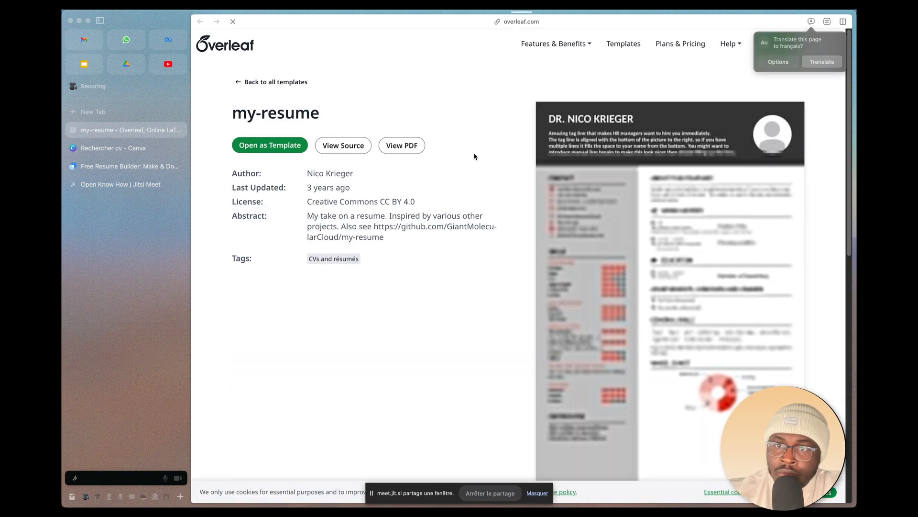
scroll(484, 327, down, 2)
scroll(484, 326, down, 2)
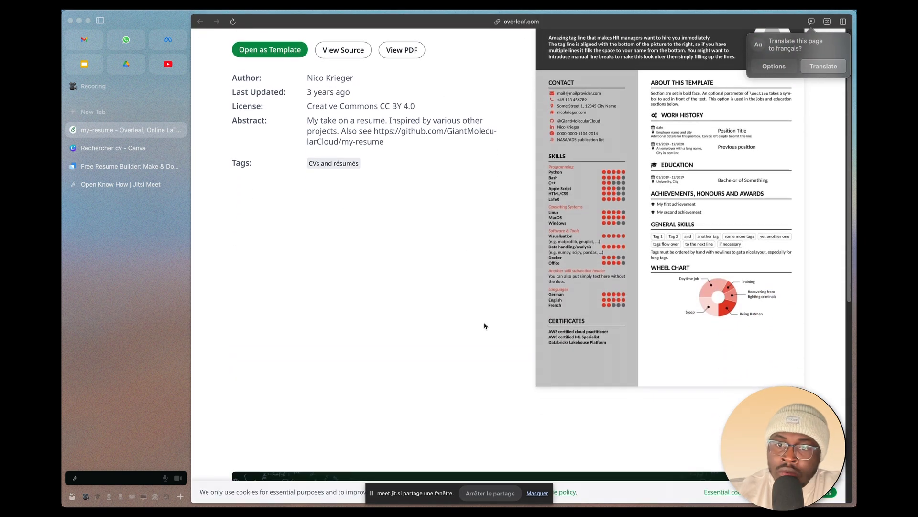
scroll(484, 327, up, 3)
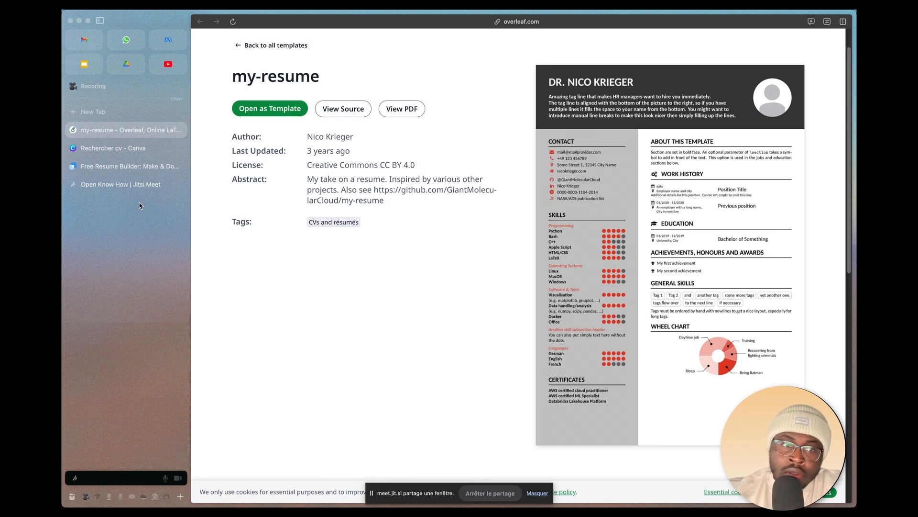
Step: Revisit the open Resume.io, Canva and Overleaf tabs, ending on the Resume.io home page
click(113, 167)
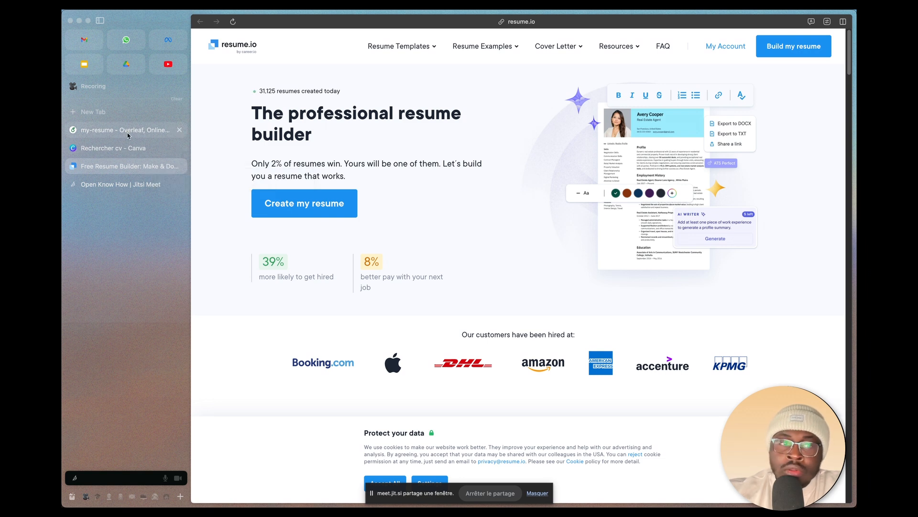
click(115, 148)
click(116, 131)
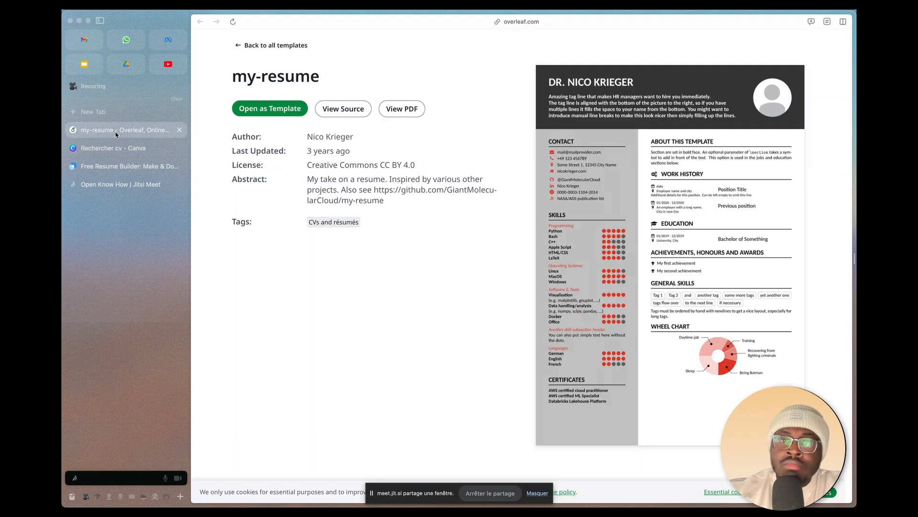
click(119, 166)
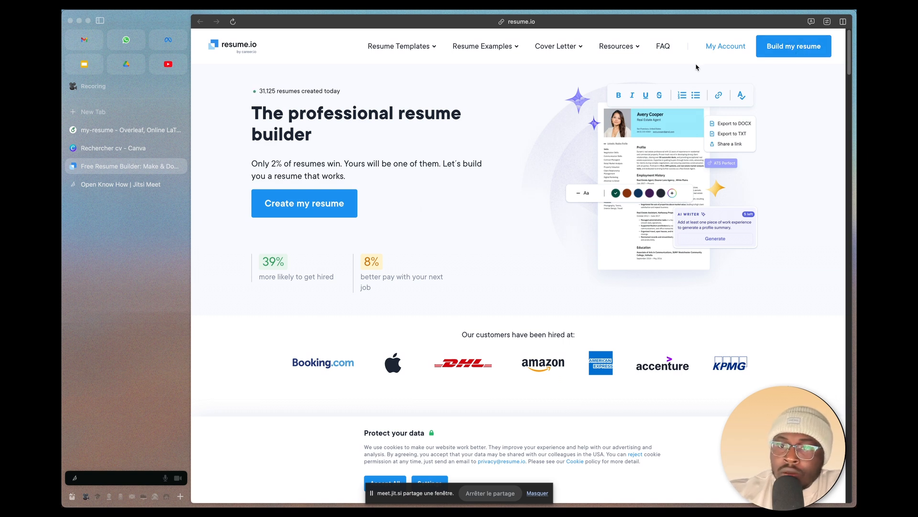
Step: Sign in to the Resume.io account with the OpenKnowHow Google account and skip the introductory tour
click(726, 46)
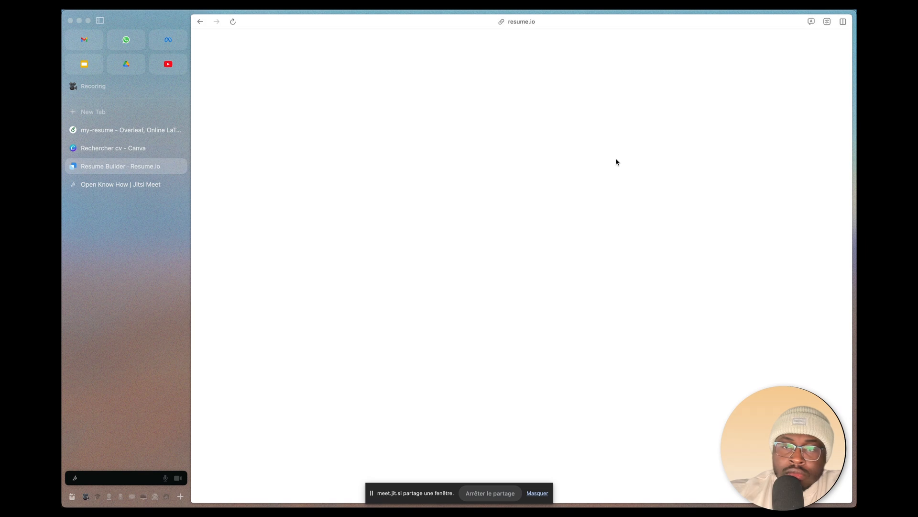
click(574, 269)
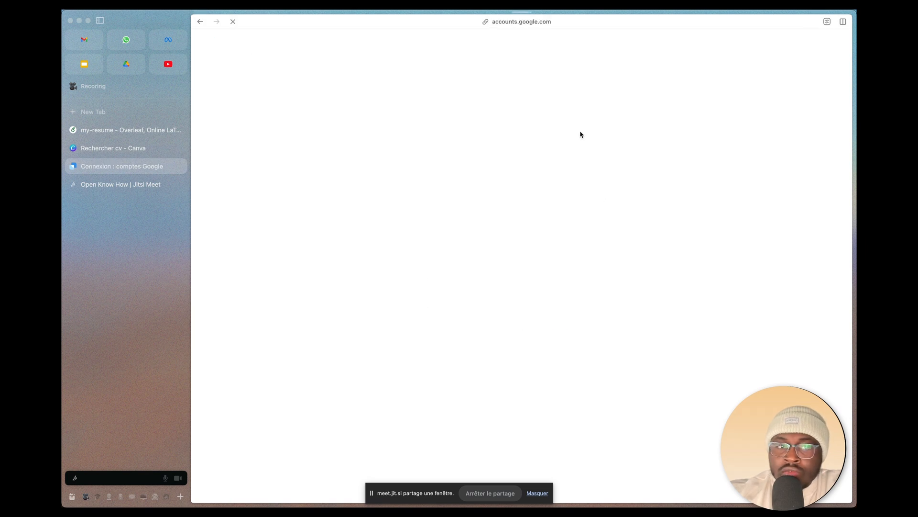
click(564, 223)
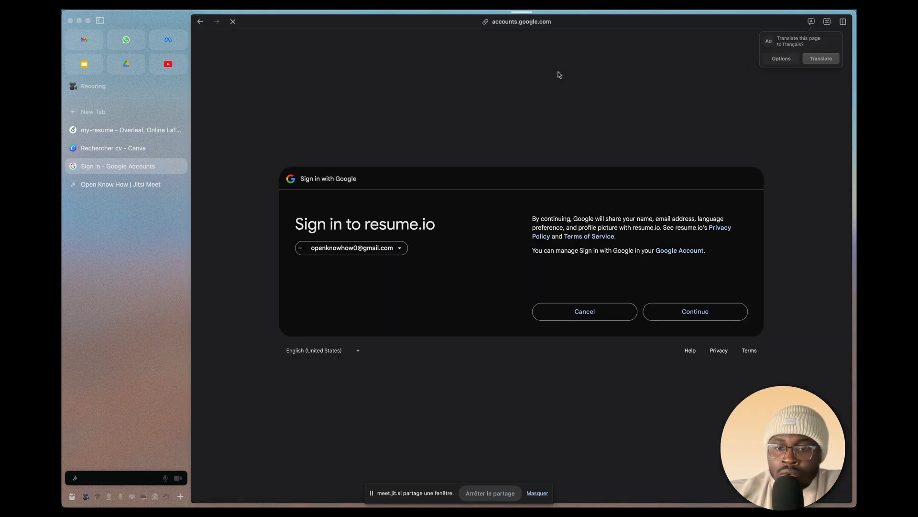
click(695, 312)
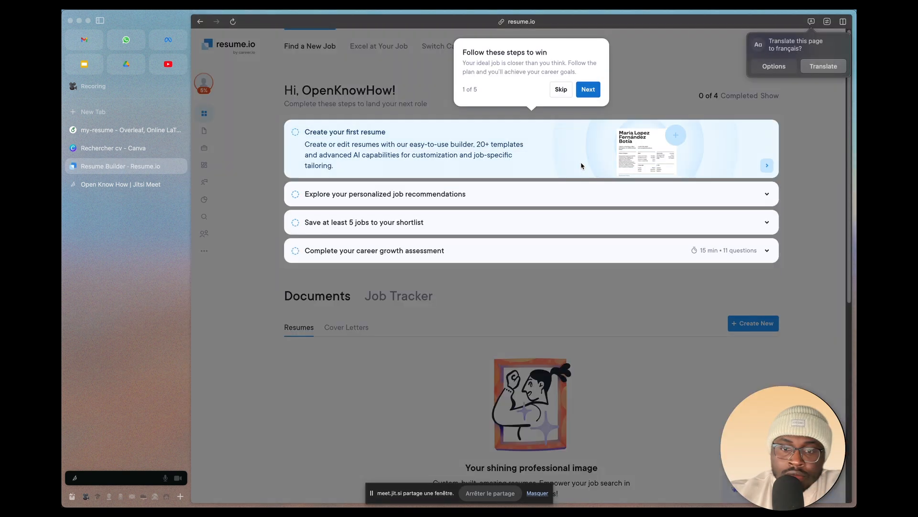
click(561, 90)
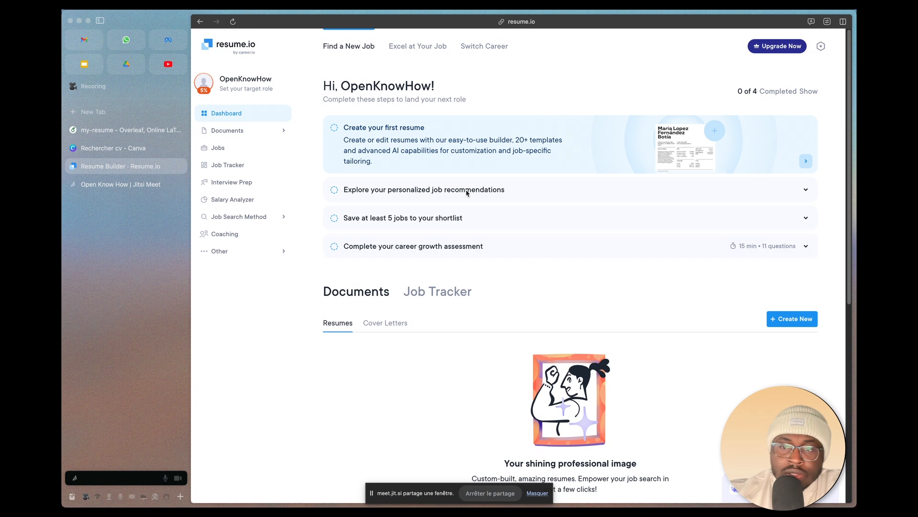
Step: Create a new resume from a blank template and hide the browser's sidebar to widen the editor
scroll(459, 349, down, 2)
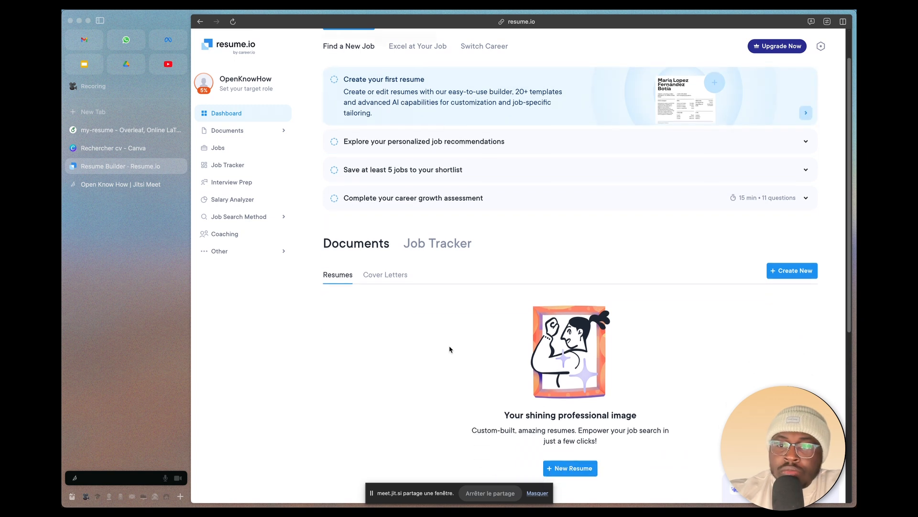
click(800, 272)
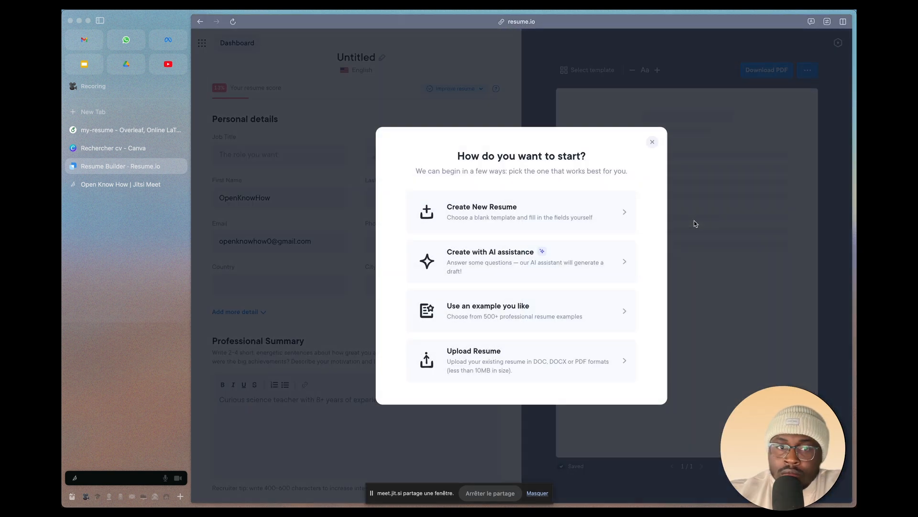
click(565, 209)
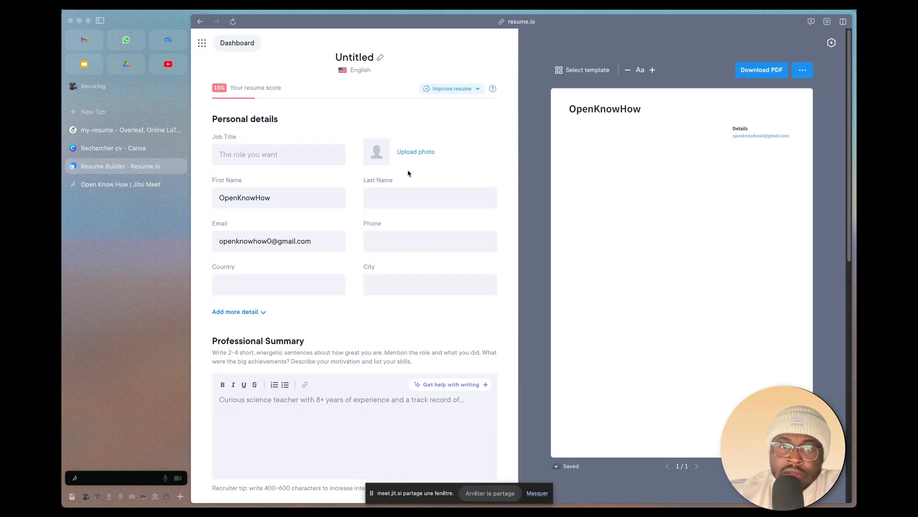
click(101, 21)
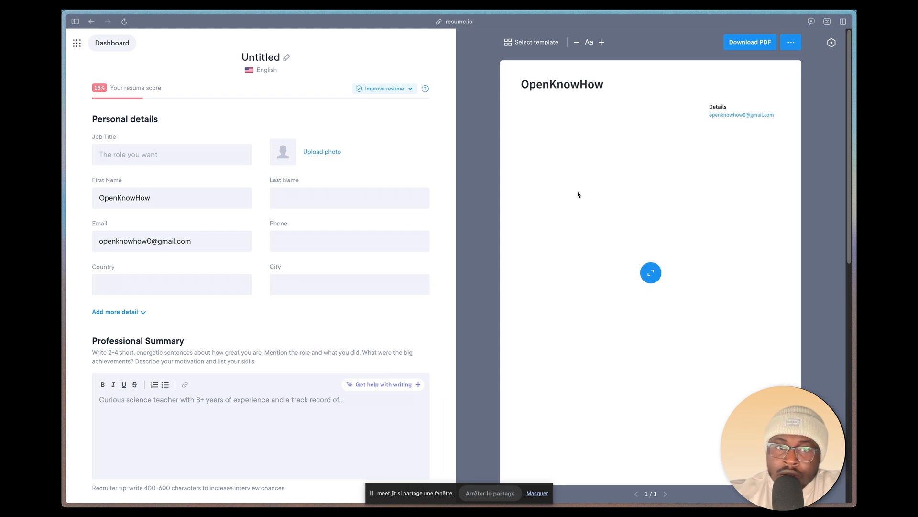
Step: Browse the resume template gallery, trying the New York design, and apply the Toronto template
click(539, 44)
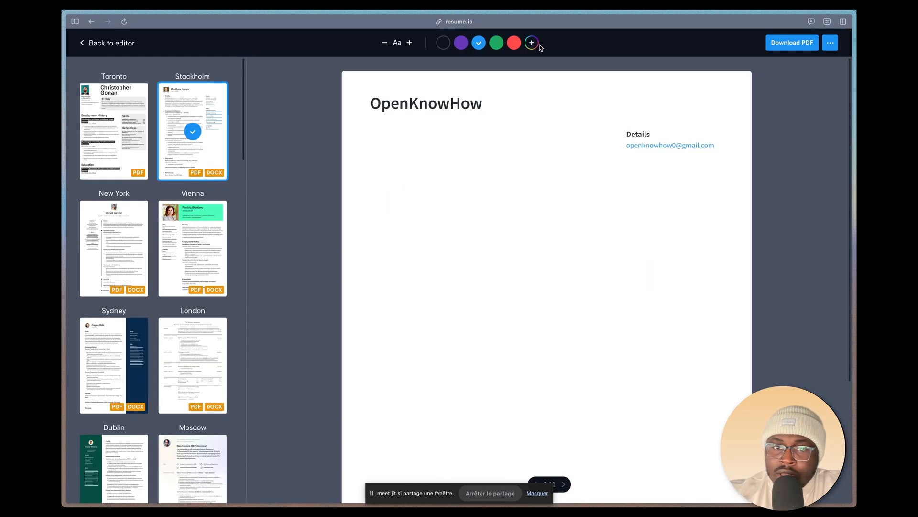
click(114, 140)
click(115, 248)
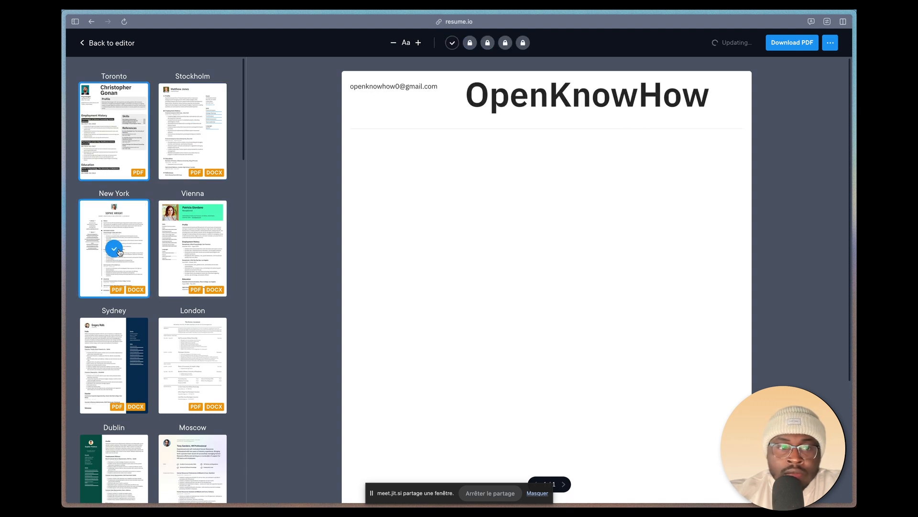
scroll(560, 371, down, 3)
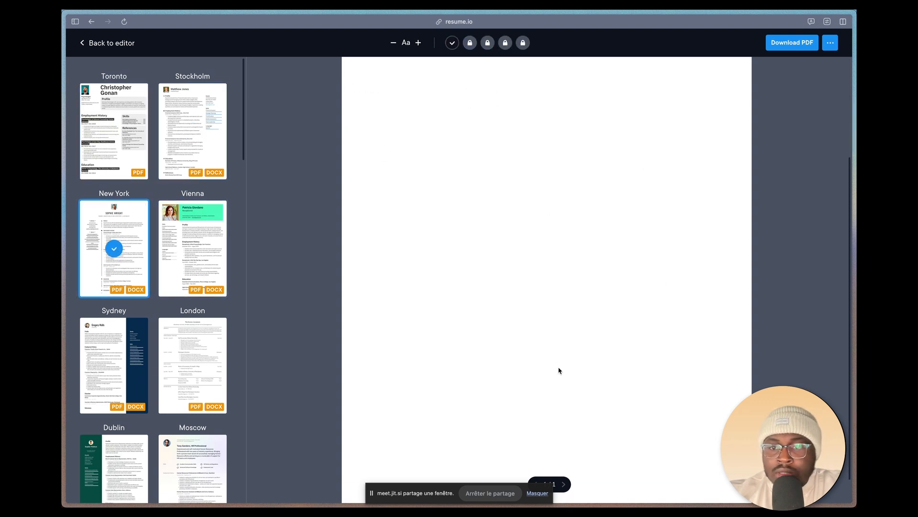
scroll(155, 362, down, 3)
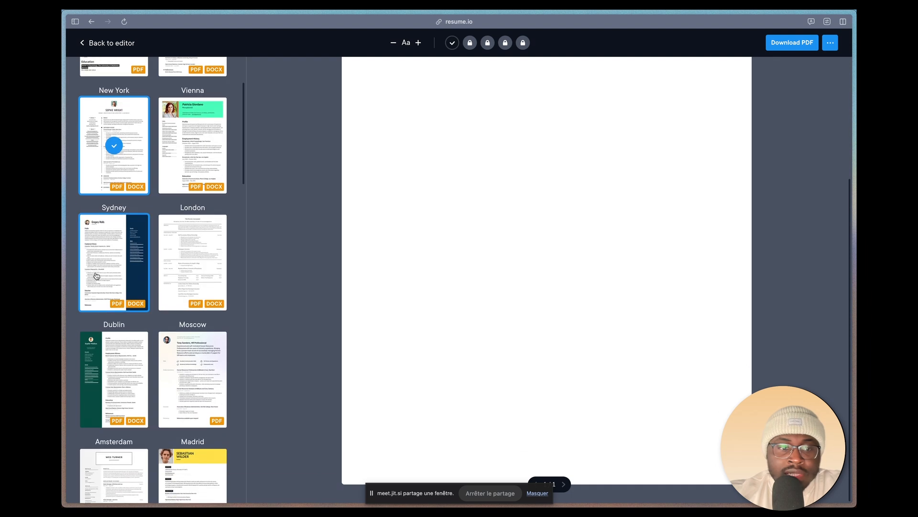
scroll(106, 315, down, 10)
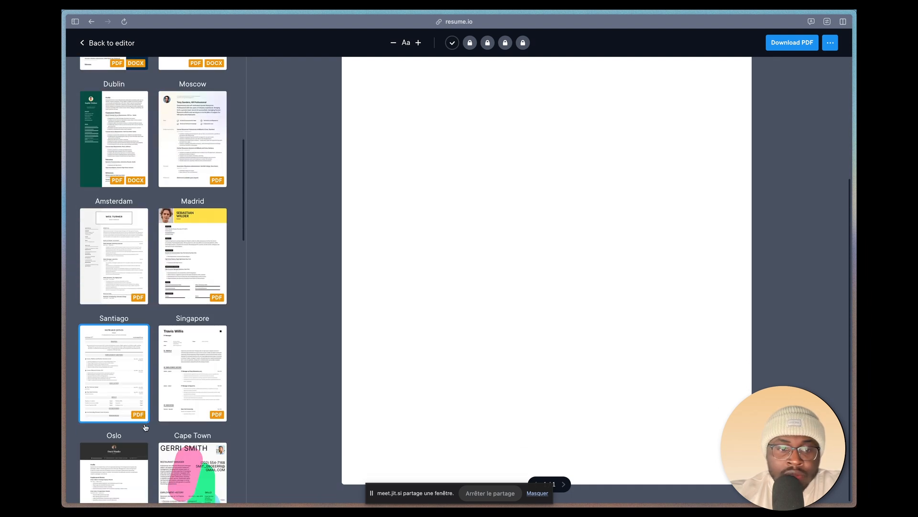
scroll(146, 427, up, 13)
scroll(146, 427, down, 1)
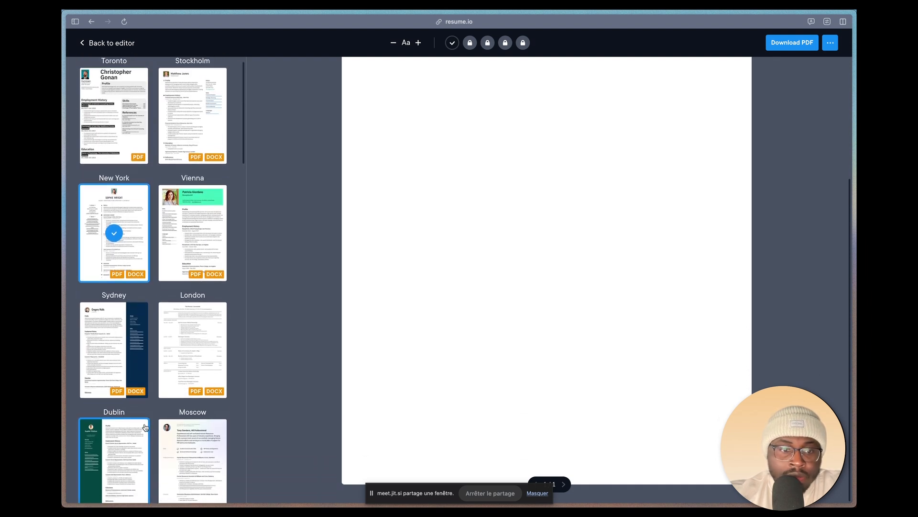
scroll(146, 427, down, 3)
scroll(153, 334, up, 5)
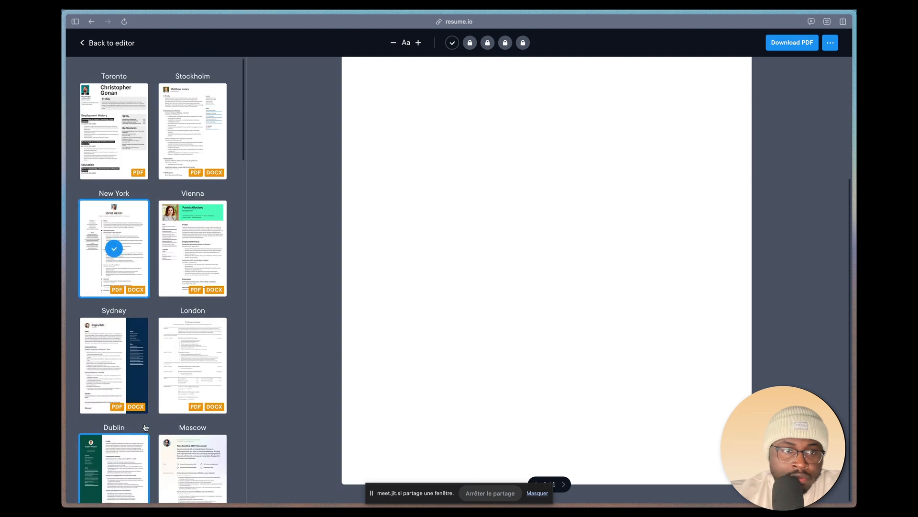
click(115, 141)
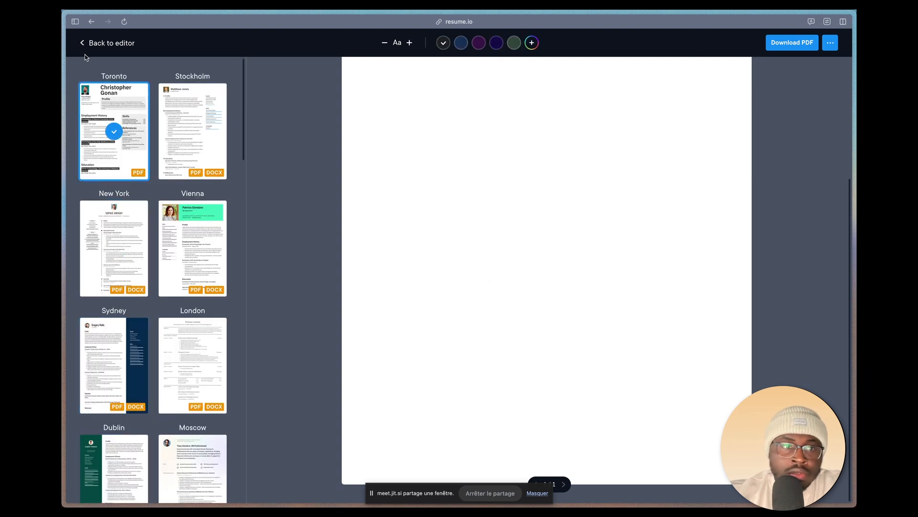
Step: Return to the resume editor and set the job title to Web Developer
click(109, 43)
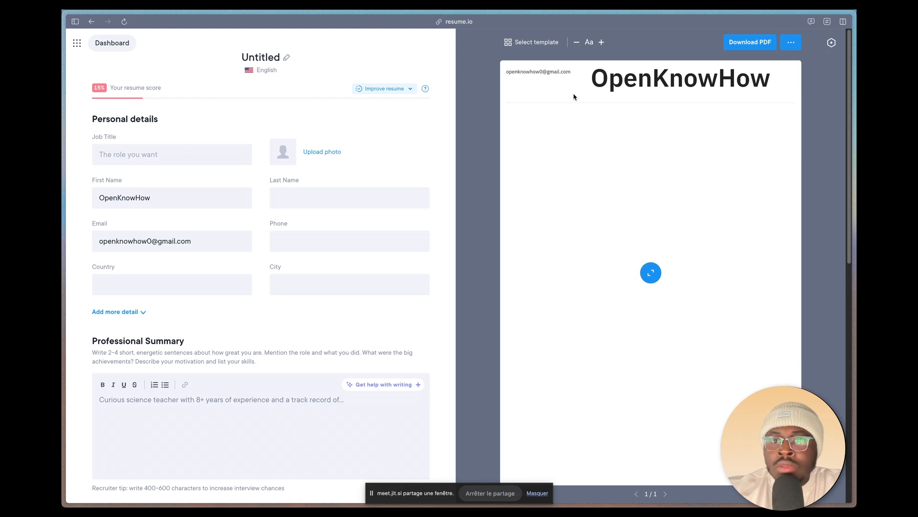
click(152, 158)
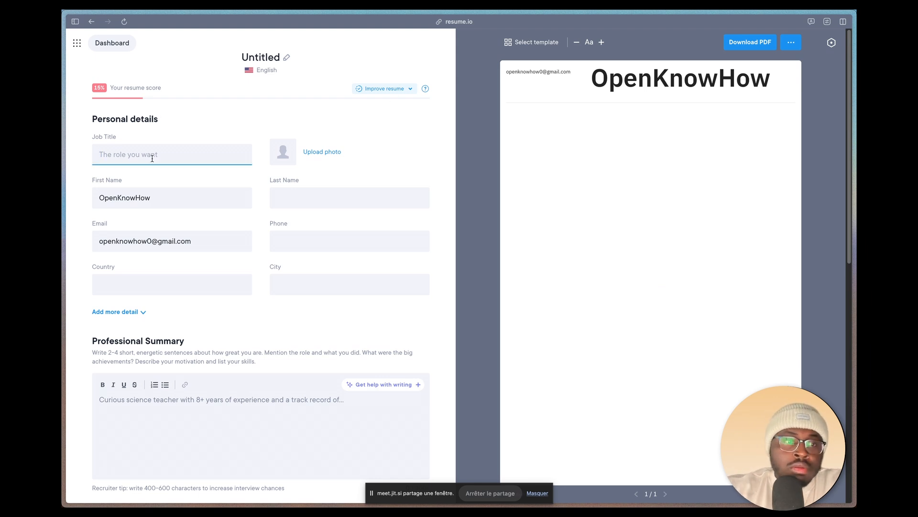
key(Caps_Lock)
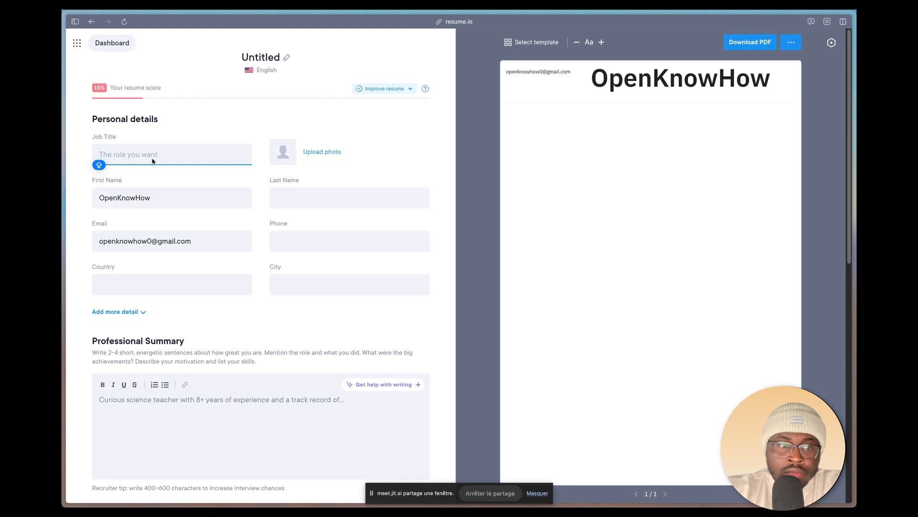
text(W)
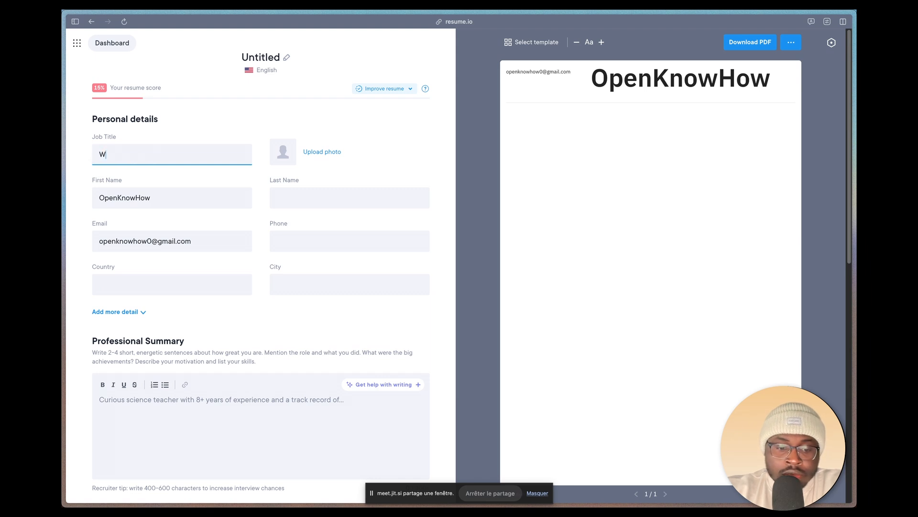
text(e)
key(Caps_Lock)
key(Caps_Lock)
key(BackSpace)
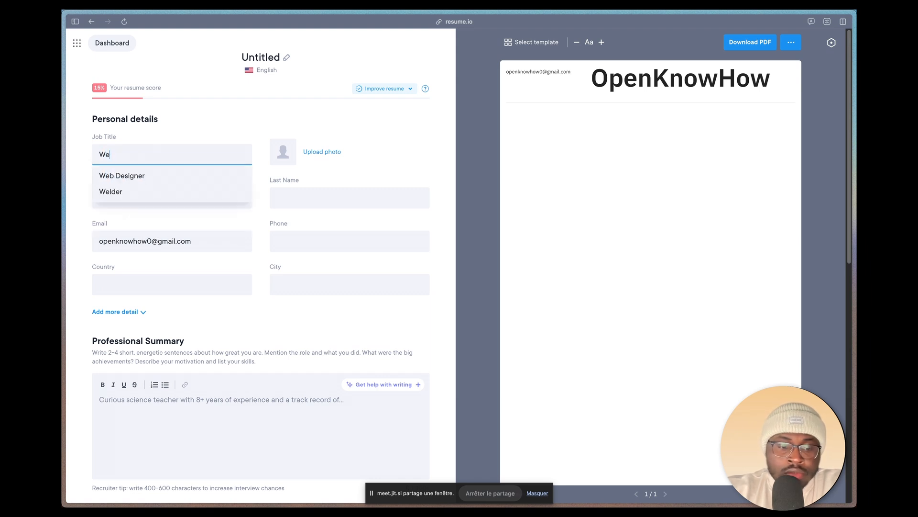
key(Caps_Lock)
text(b)
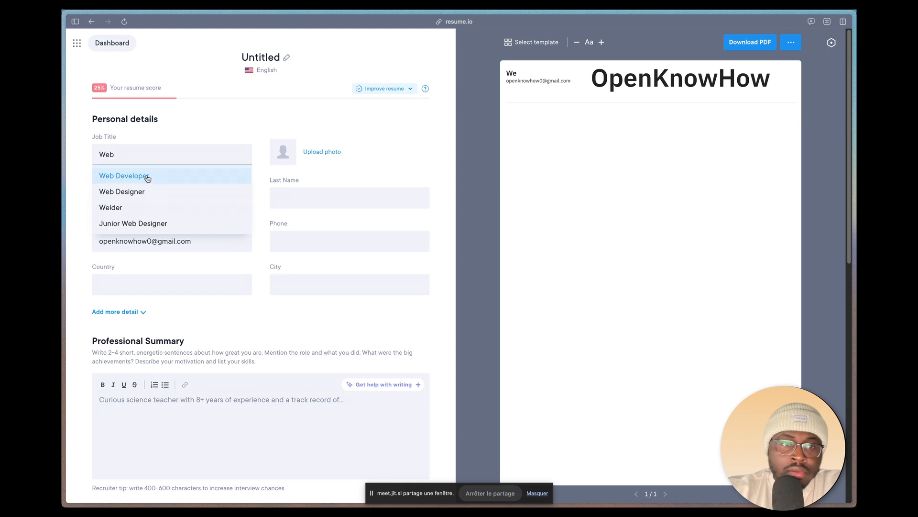
click(149, 178)
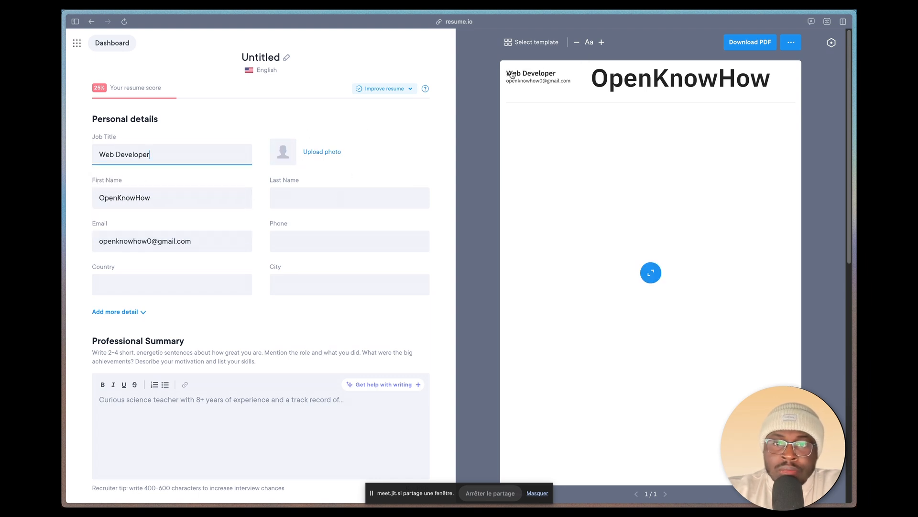
Step: Upload the portrait photo with its default crop and enter the candidate's first and last name
click(292, 159)
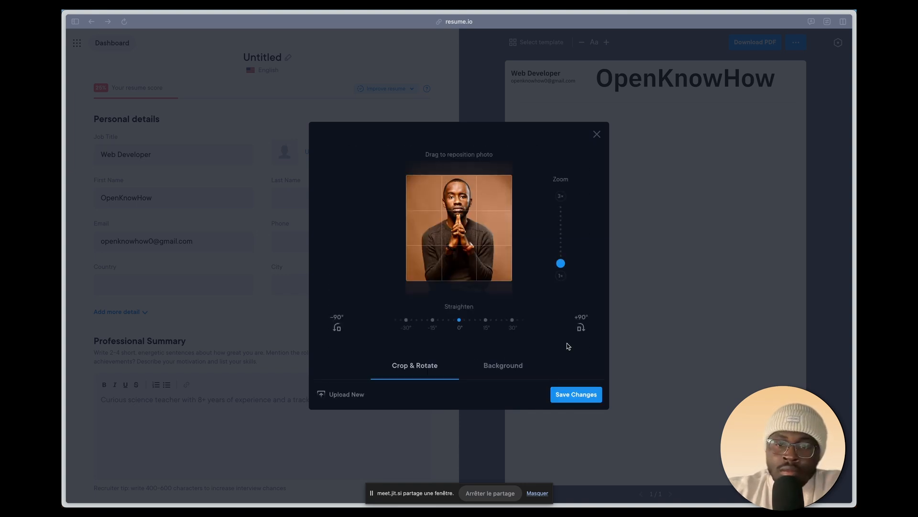
click(566, 396)
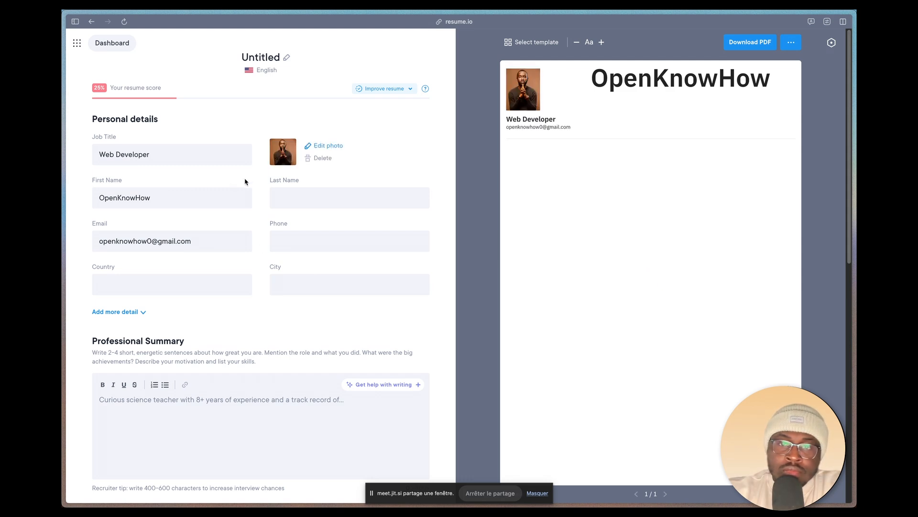
double_click(140, 204)
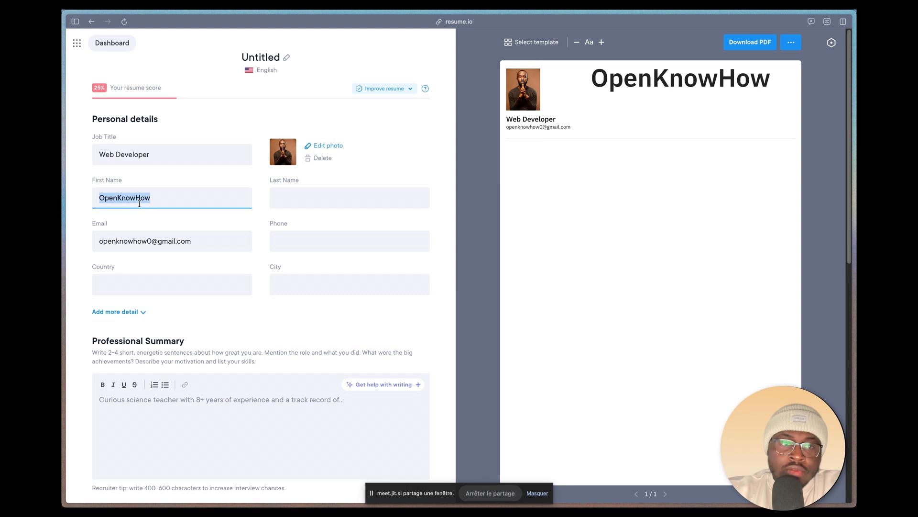
text(John)
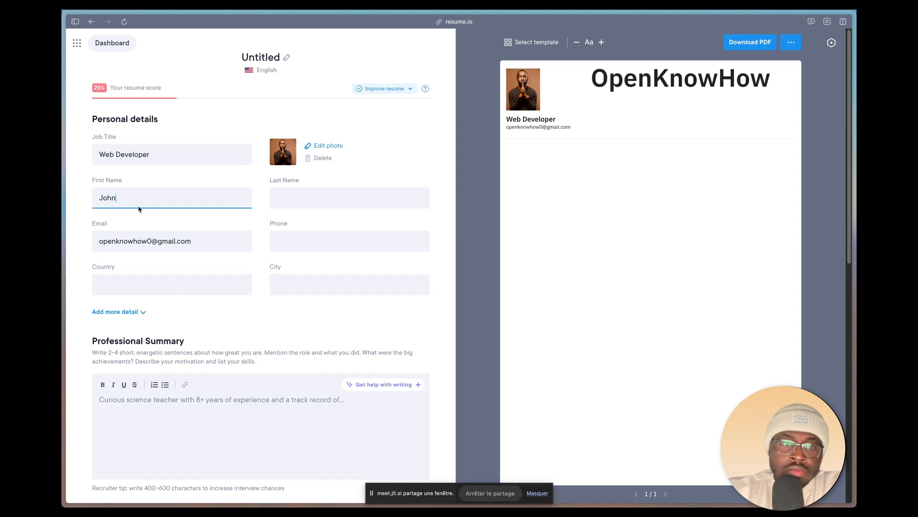
click(300, 197)
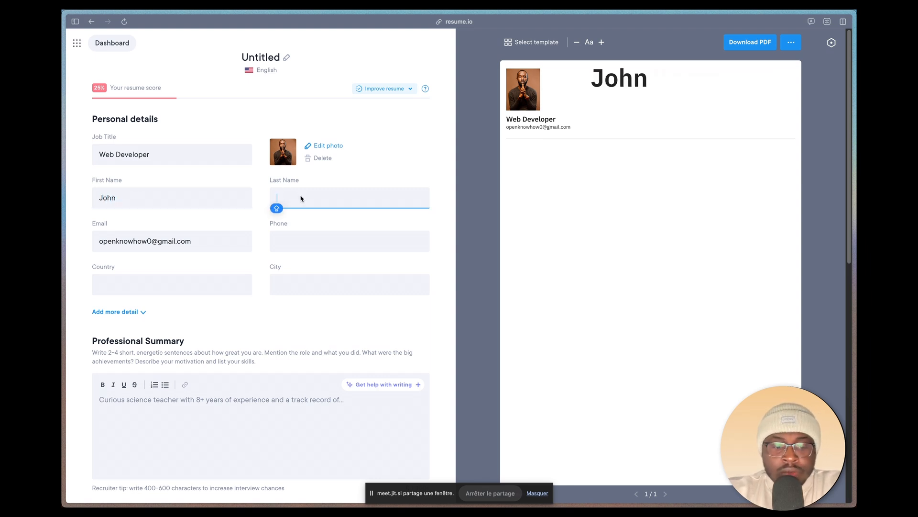
text(Snow)
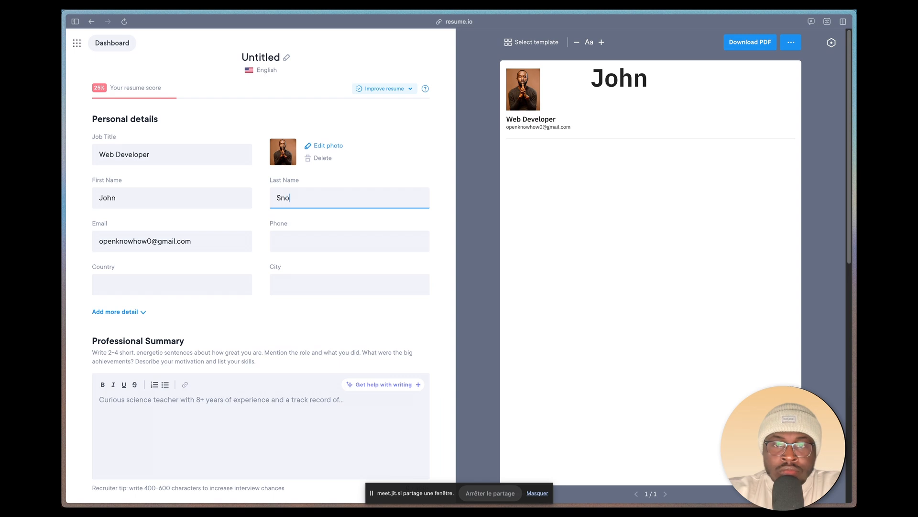
Step: Replace the account part of the email address with the candidate's own and enter the phone number in the personal details
click(155, 242)
drag(155, 242, 90, 243)
key(BackSpace)
text(jo)
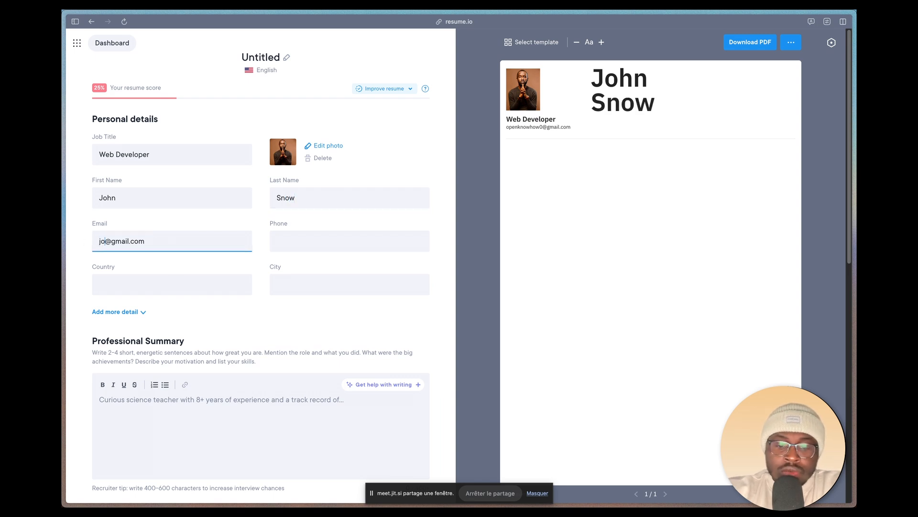
text(hnsnow)
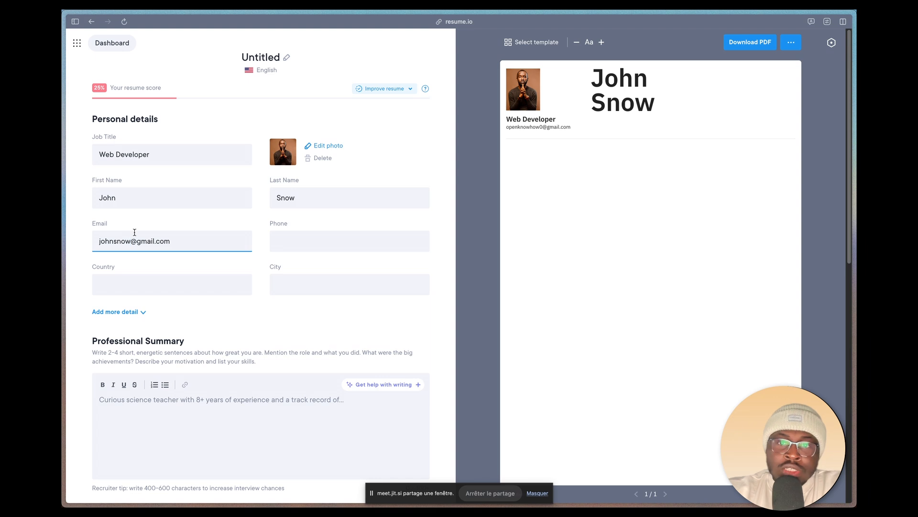
click(313, 236)
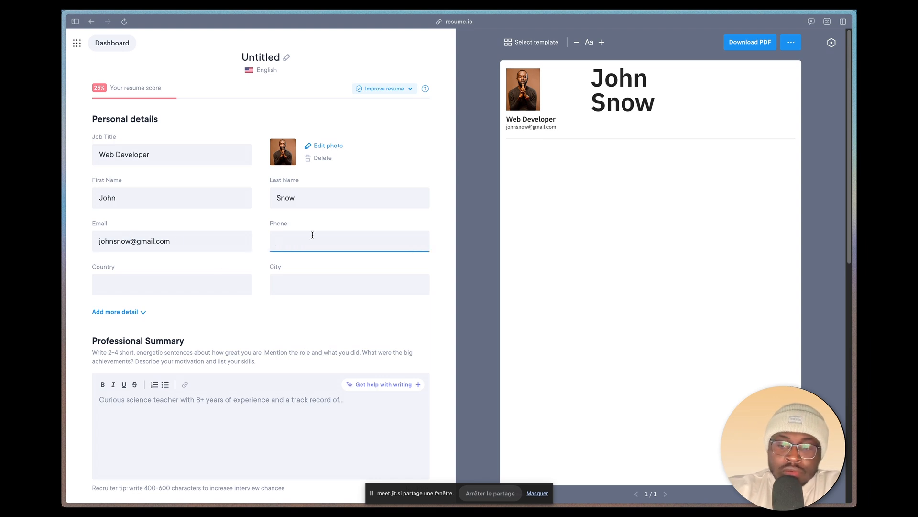
text(+)
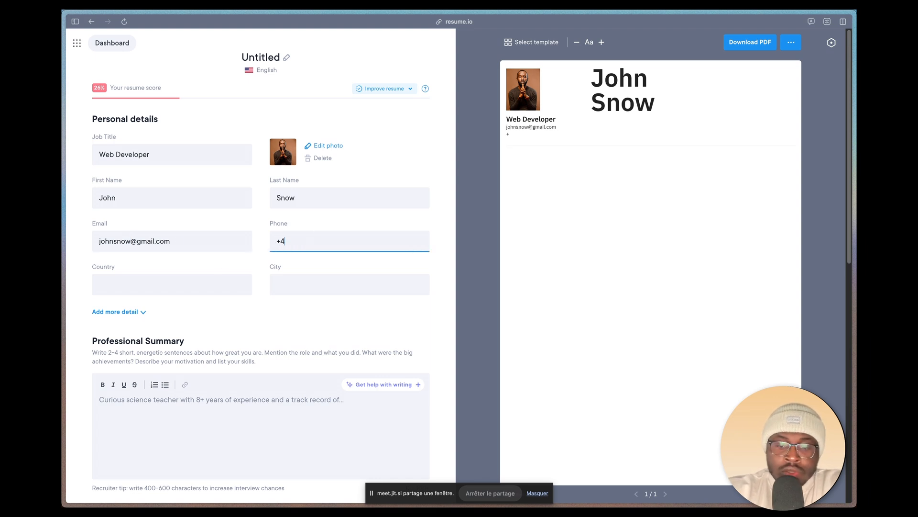
text(49000000001)
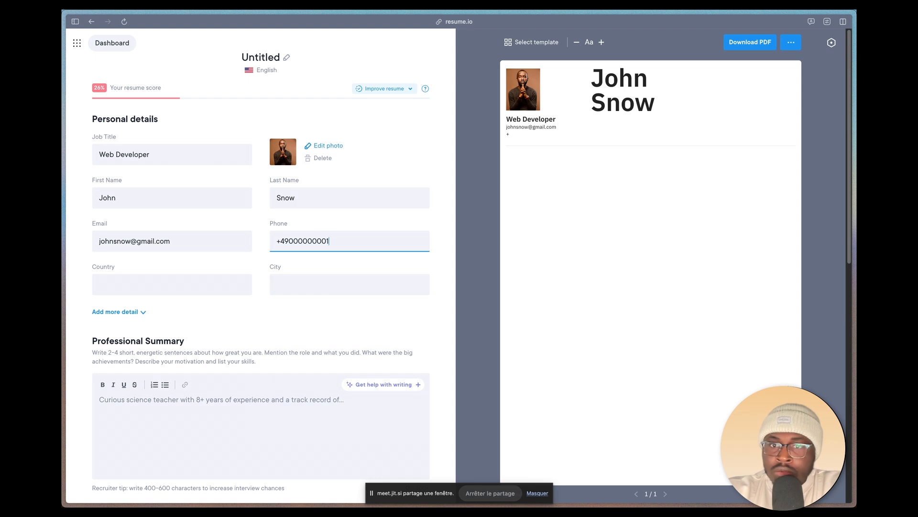
Step: Set the country to Germany and the city to Munich in the personal details
click(140, 282)
text(Ger)
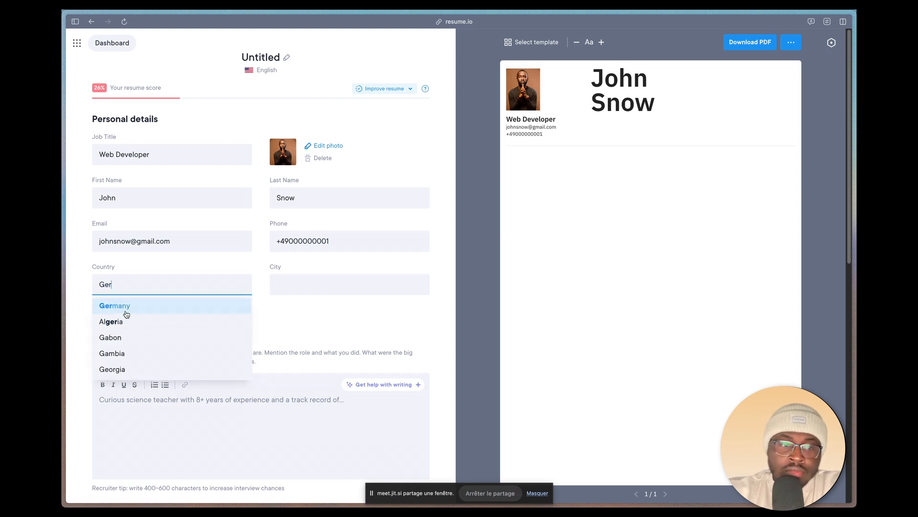
click(120, 304)
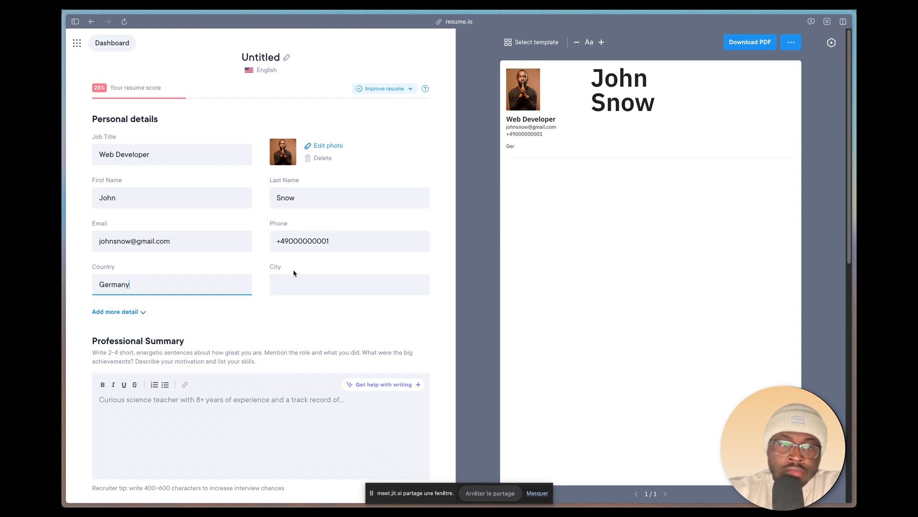
click(316, 278)
text(Mu)
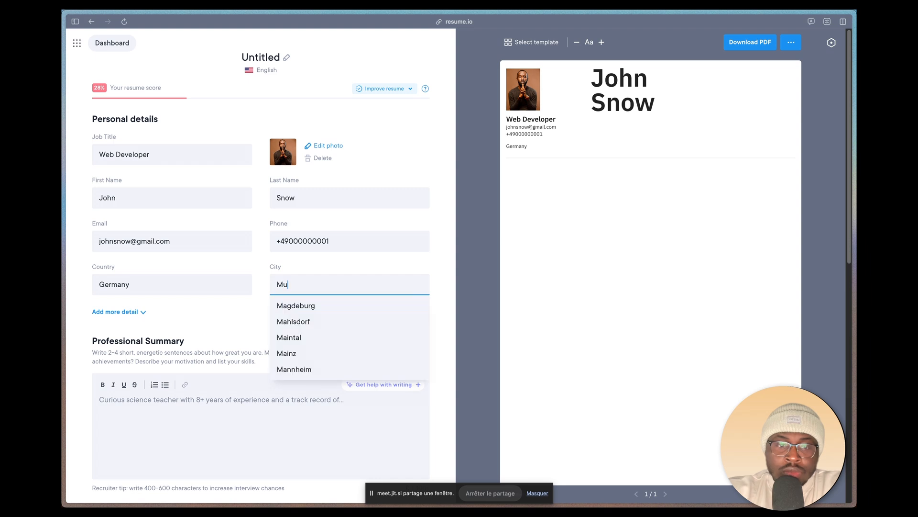
click(318, 322)
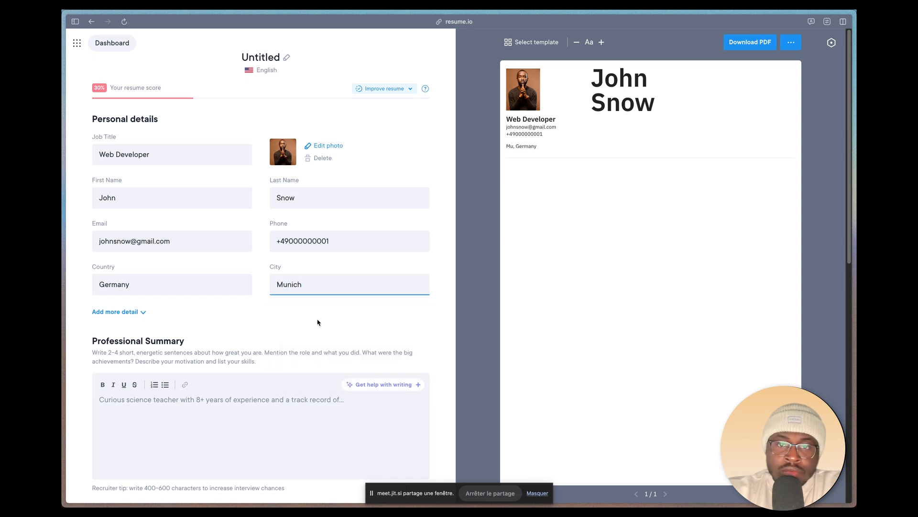
Step: Try to generate the professional summary with the AI Writer and dismiss the work experience hint
scroll(228, 322, down, 5)
click(220, 175)
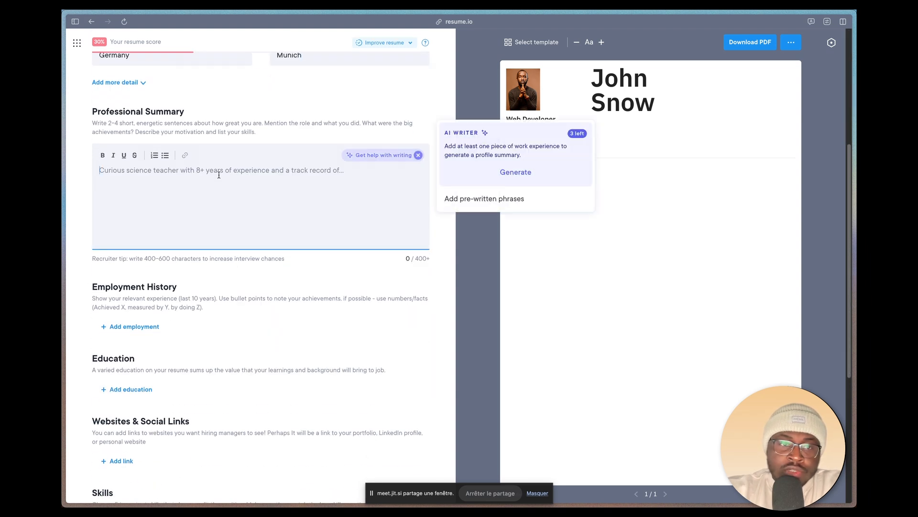
click(526, 173)
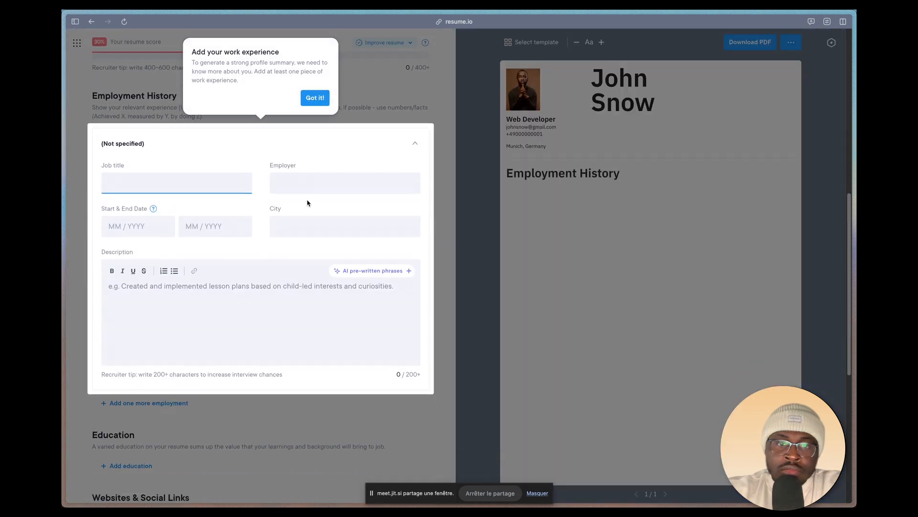
click(314, 97)
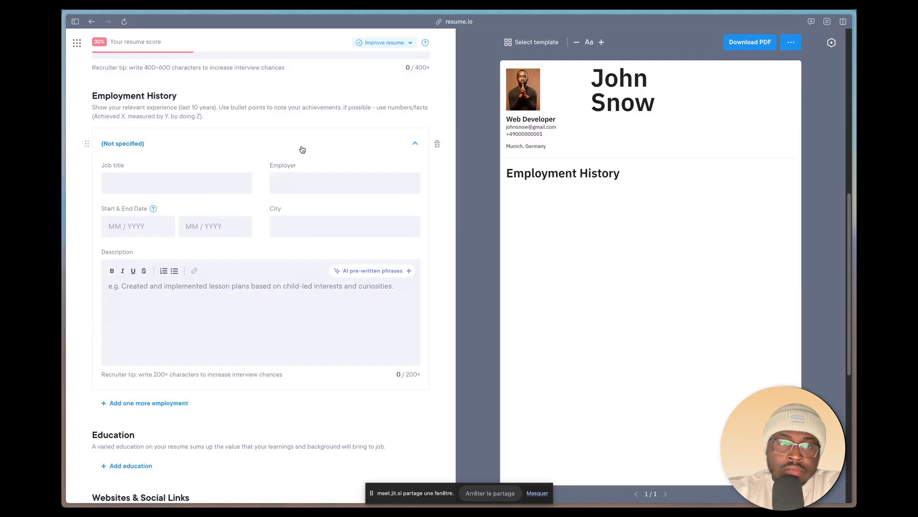
scroll(302, 148, up, 4)
Step: Fill the professional summary with a copied Lorem Ipsum passage ending in "type specimen book."
click(275, 215)
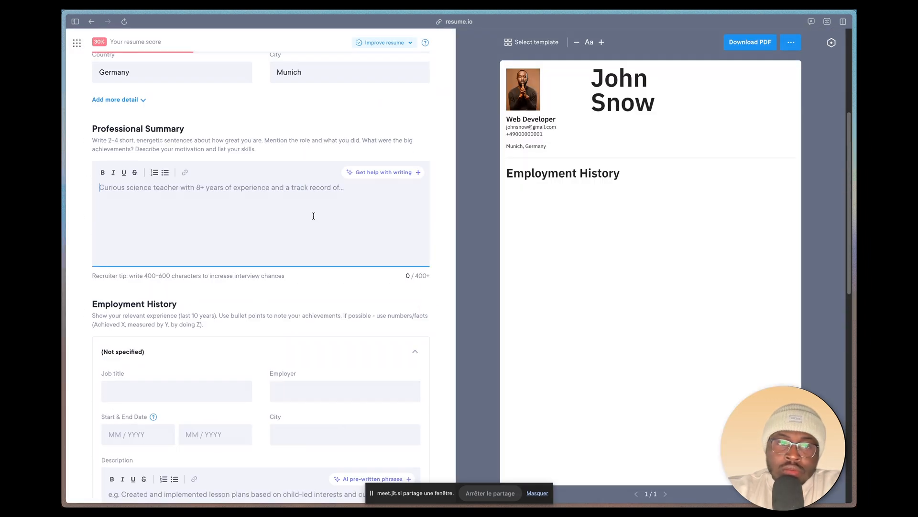
key(super+Tab)
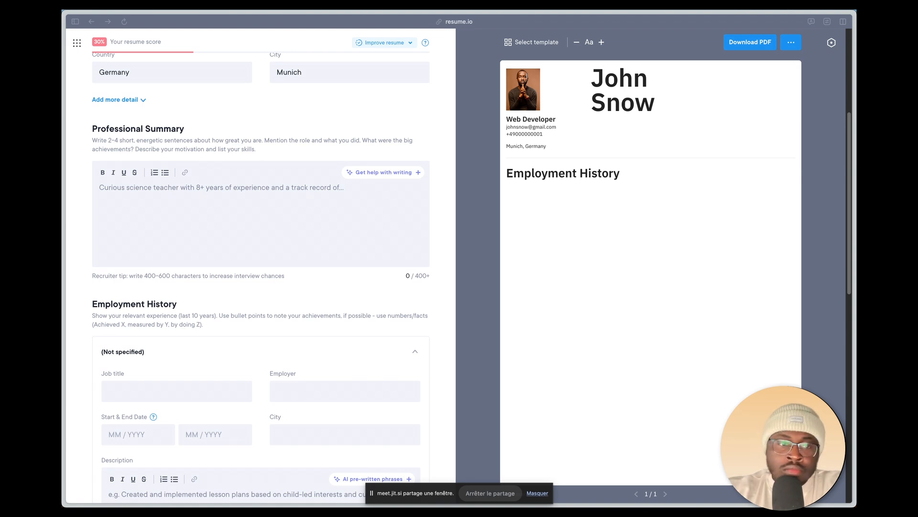
click(321, 187)
text(Lorem Ipsum is simply dummy text of the printing and typesetting industry. Lorem Ipsum has been the industry's standard dummy text ever since the 1500s, when an unknown printer took a galley of type and scrambled it to make a type specimen book.)
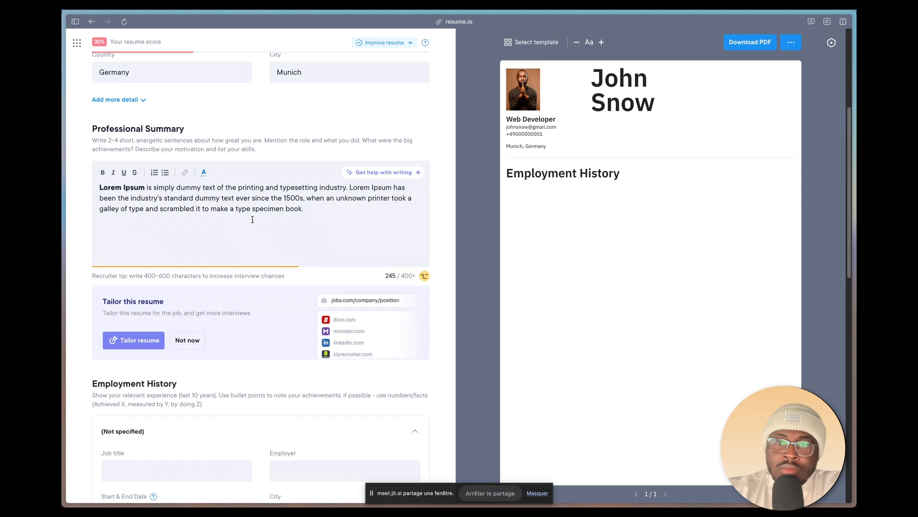
Step: Check the summary's length against the 400–600 character recruiter tip and append the rest of the Lorem Ipsum passage, ending in "versions of Lorem Ipsum."
scroll(254, 217, down, 2)
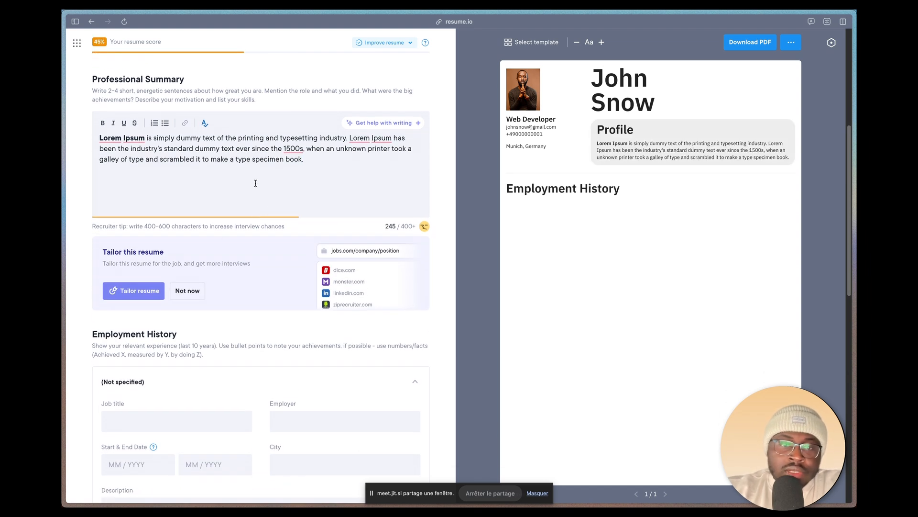
scroll(256, 183, up, 3)
scroll(174, 170, down, 2)
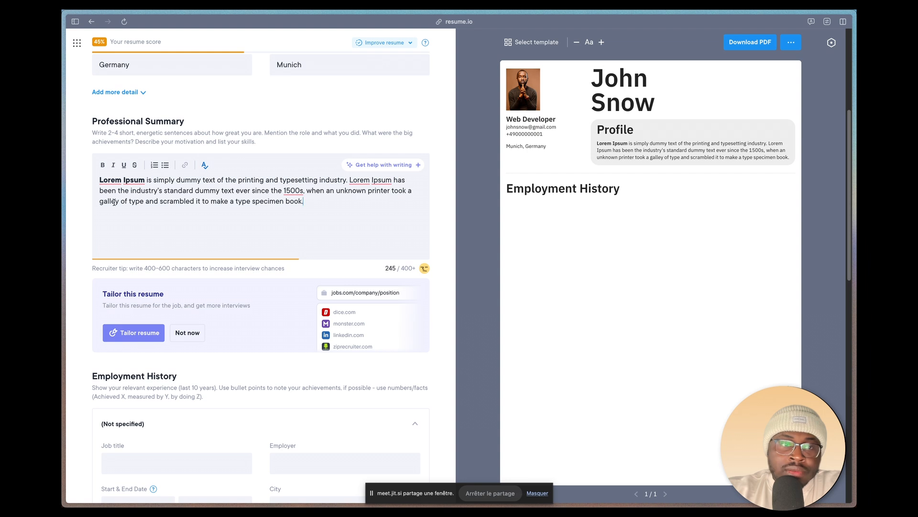
scroll(225, 215, down, 2)
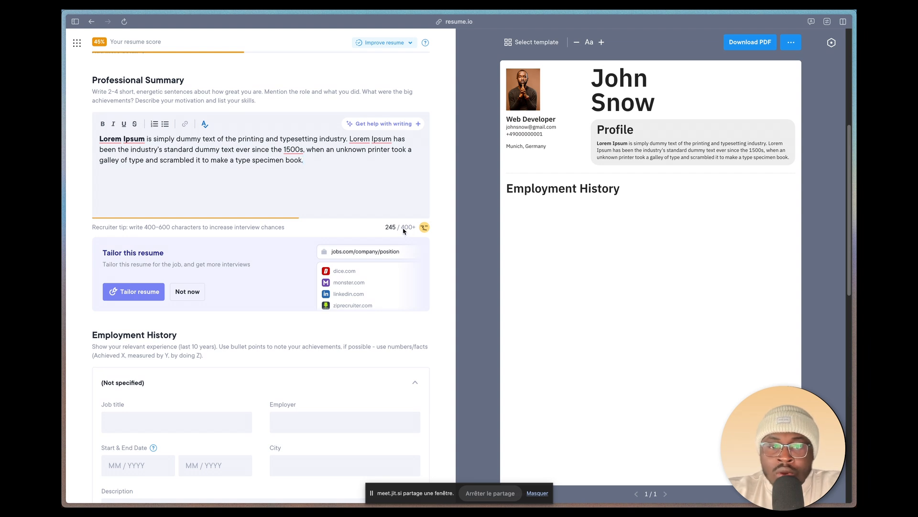
mouse_move(403, 228)
mouse_down()
mouse_move(412, 232)
mouse_move(394, 230)
mouse_up()
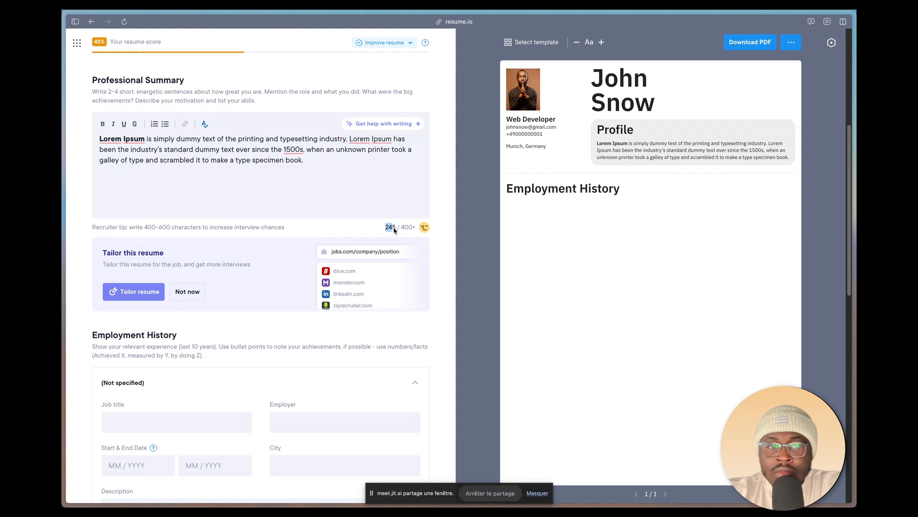
drag(95, 228, 126, 229)
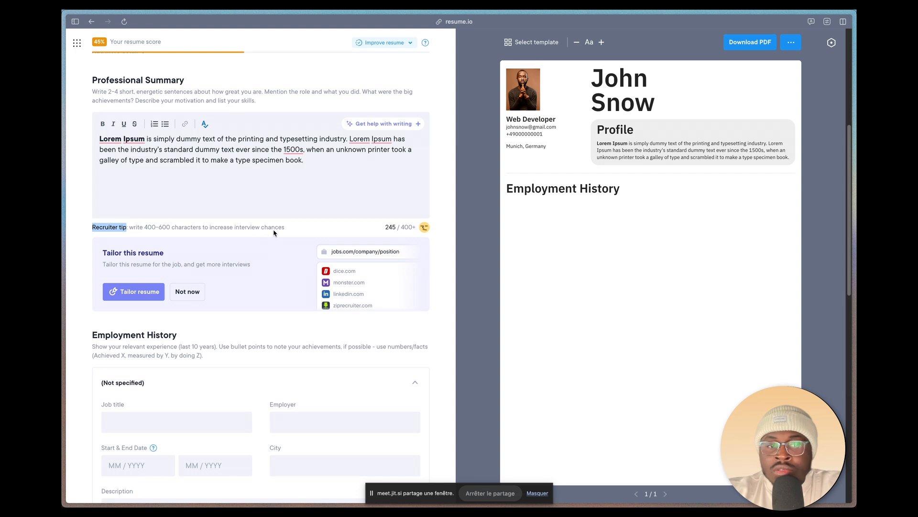
key(super+Tab)
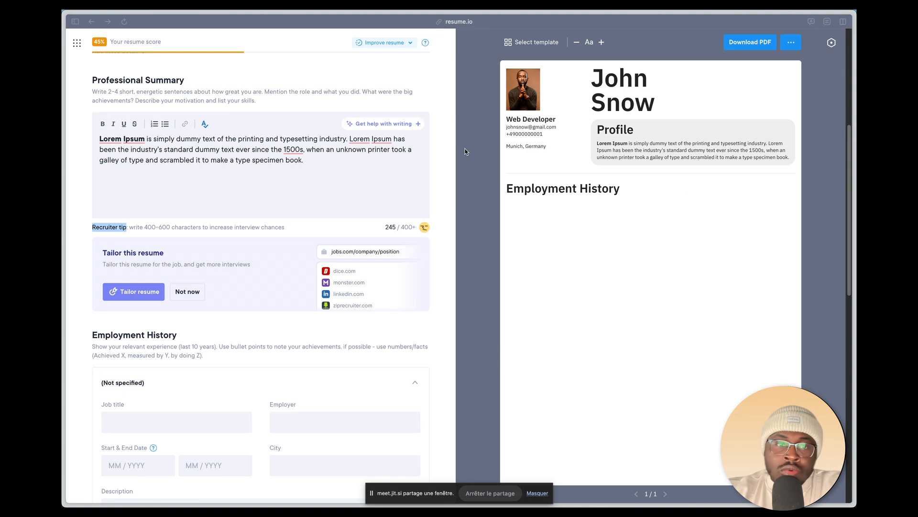
click(322, 180)
text(t has survived not only five centuries, but also the leap into electronic typesetting, remaining essentially unchanged. It was popularised in the 1960s with the release of Letraset sheets containing Lorem Ipsum passages, and more recently with desktop publishing software like Aldus PageMaker including versions of Lorem Ipsum.)
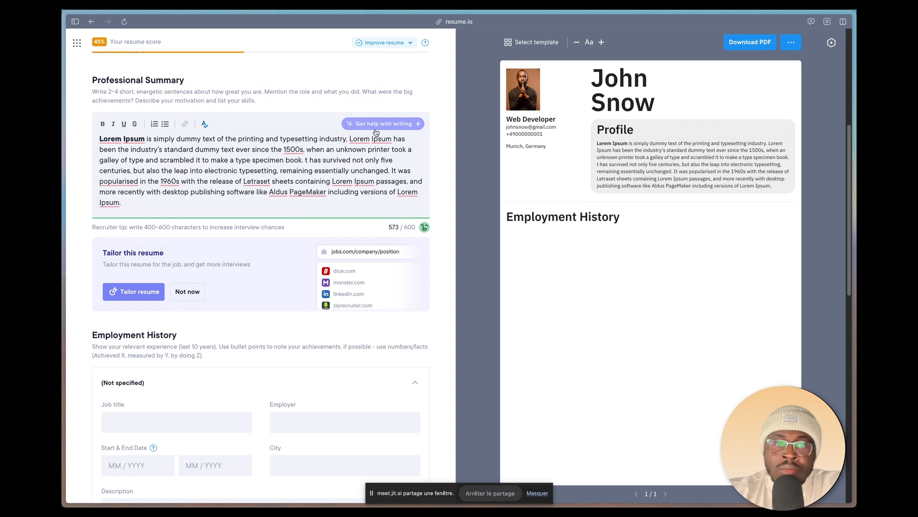
Step: Enter Microsoft as the employer in the first Employment History entry, leaving its job title blank
scroll(360, 267, down, 5)
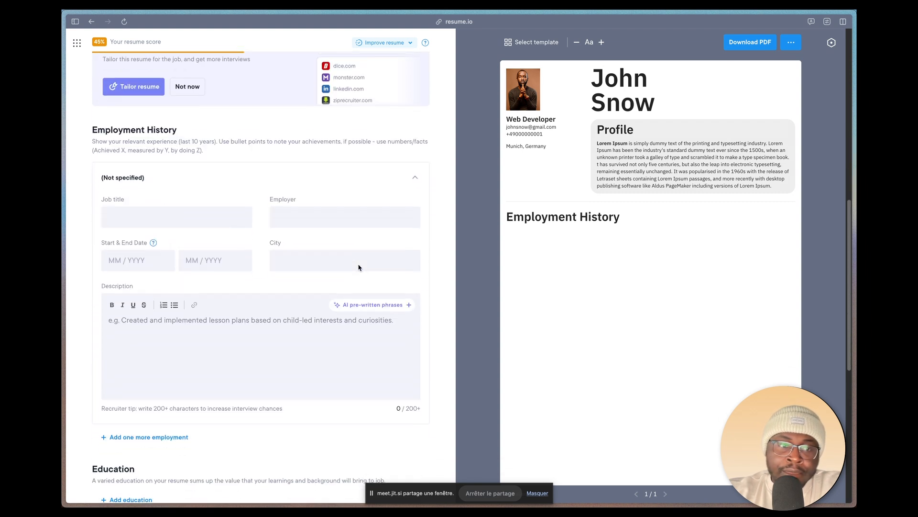
scroll(360, 268, down, 2)
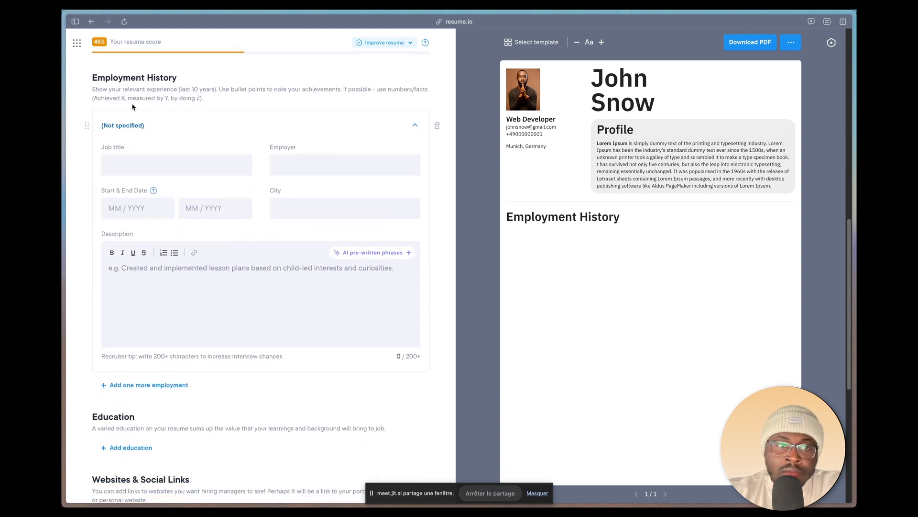
click(200, 165)
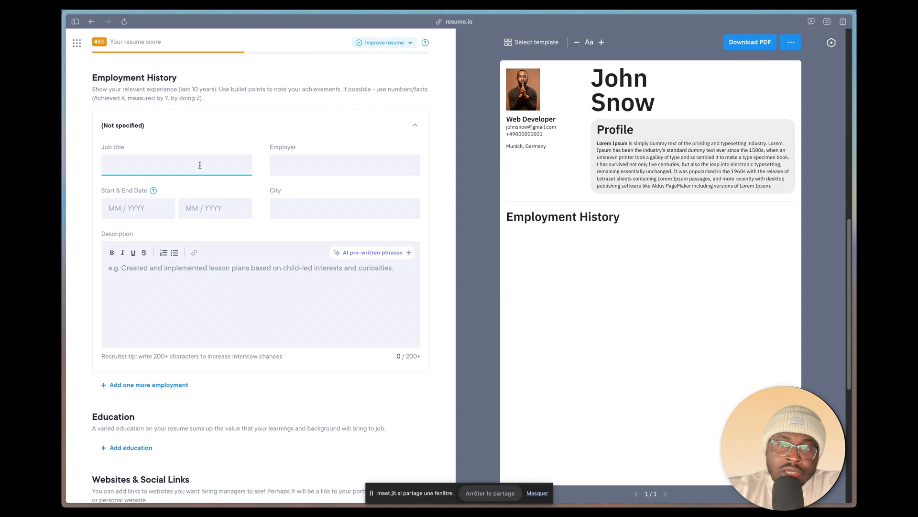
text(Micro)
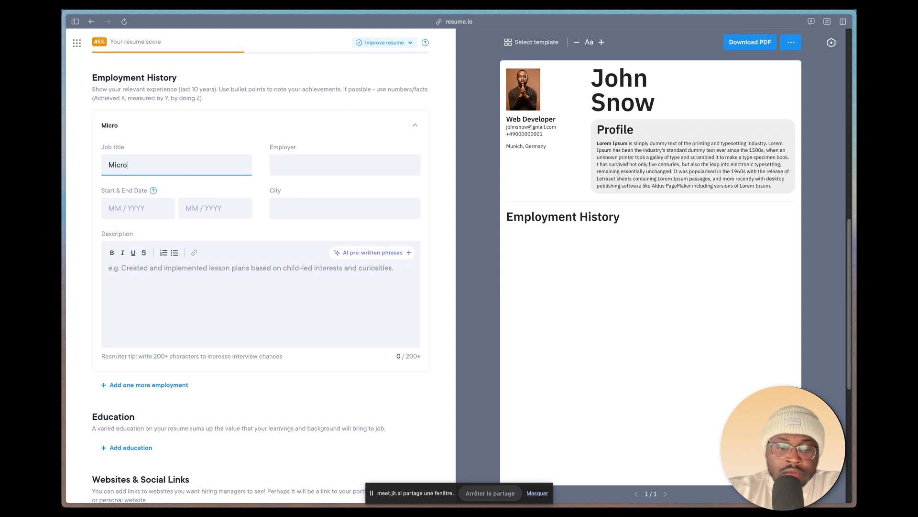
text(soft)
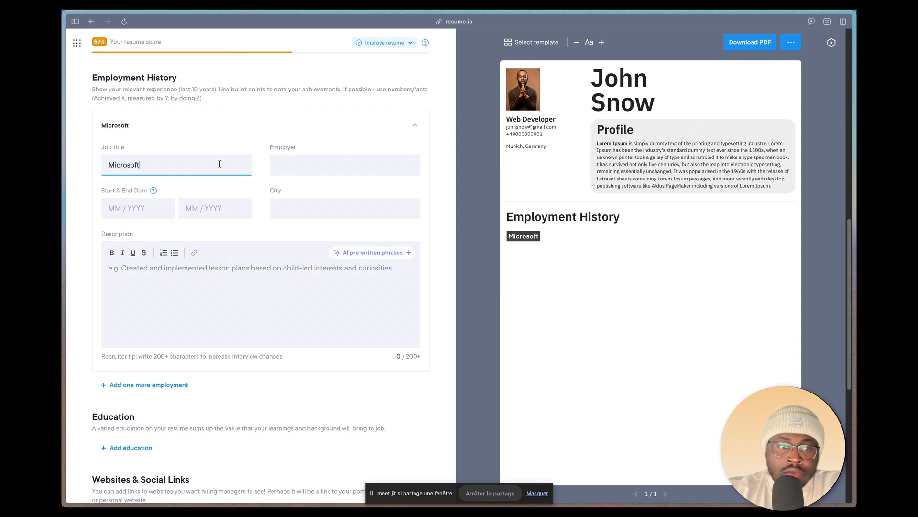
double_click(220, 164)
key(super+c)
key(BackSpace)
click(275, 172)
key(super+v)
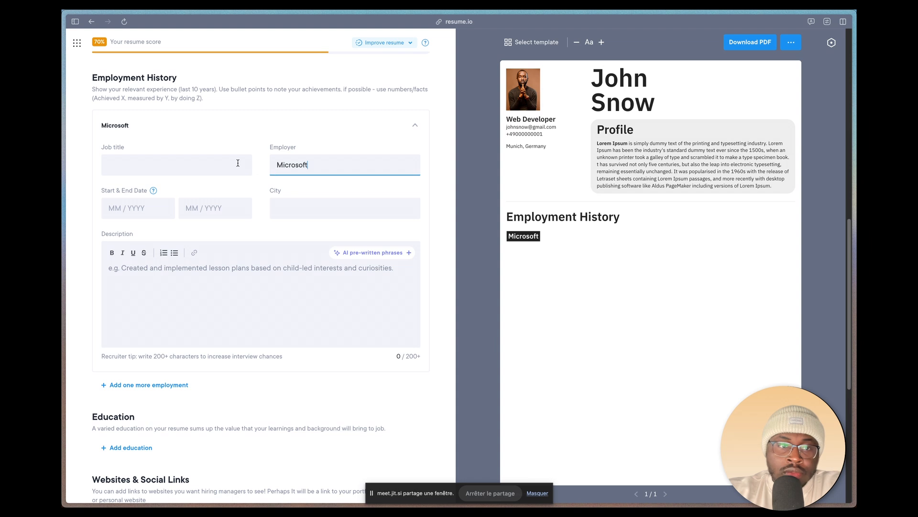
Step: Set the job title of the Microsoft employment entry to Web Developer
click(184, 166)
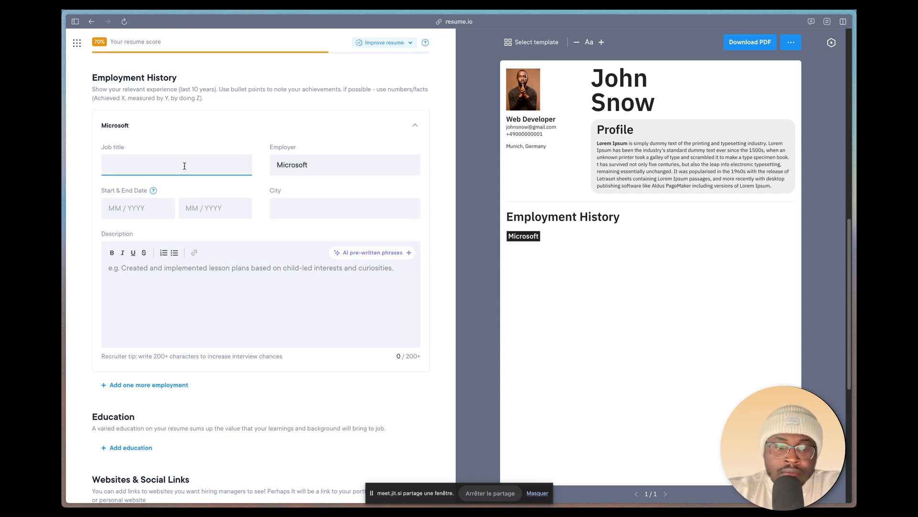
text(WEB dE)
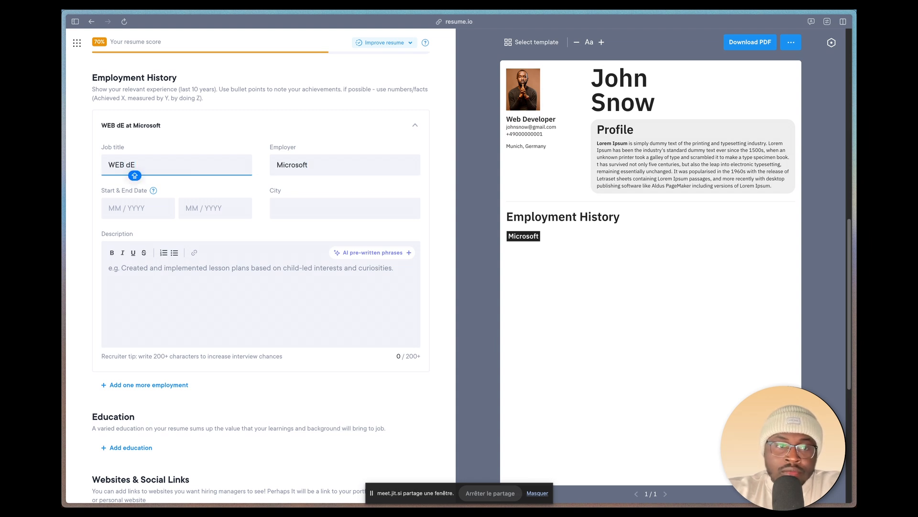
key(Caps_Lock)
key(BackSpace)
key(BackSpace)
key(BackSpace)
key(BackSpace)
key(BackSpace)
text(e)
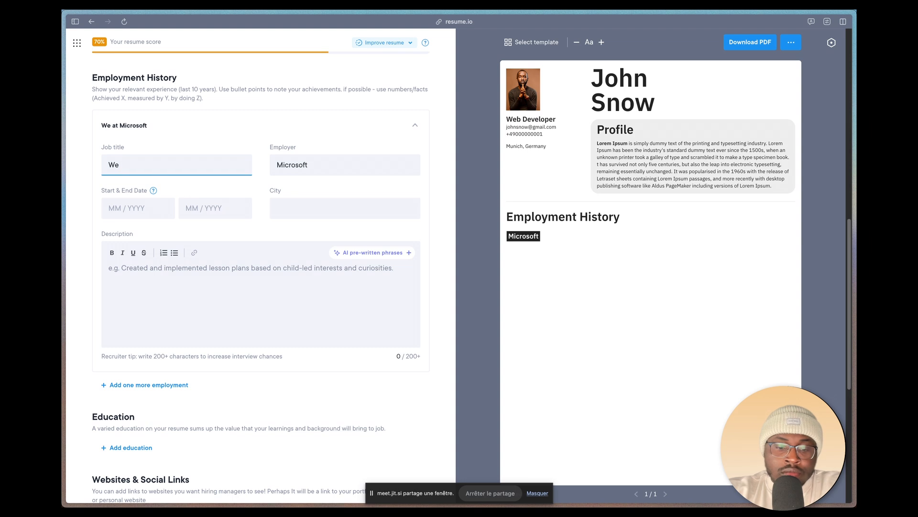
text(b Develo)
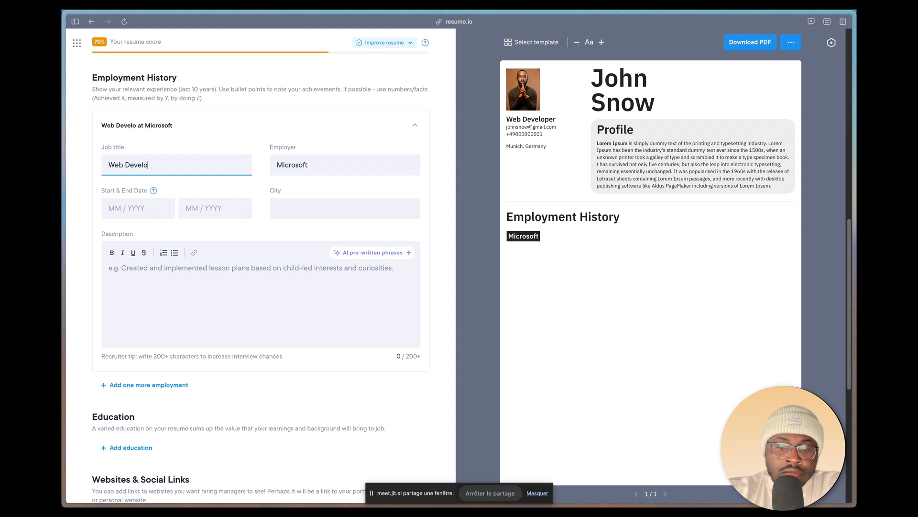
text(per)
Step: Set the start date of the Microsoft job to January 2016
click(151, 208)
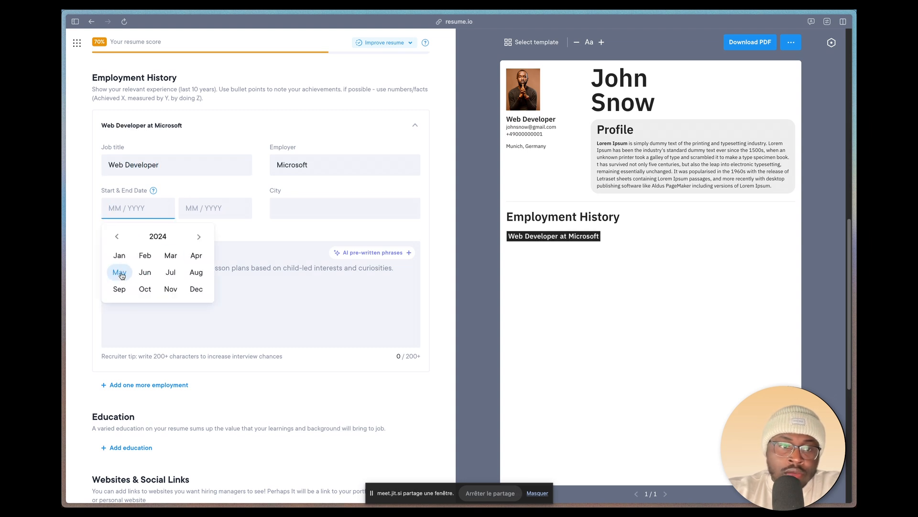
click(117, 236)
double_click(117, 237)
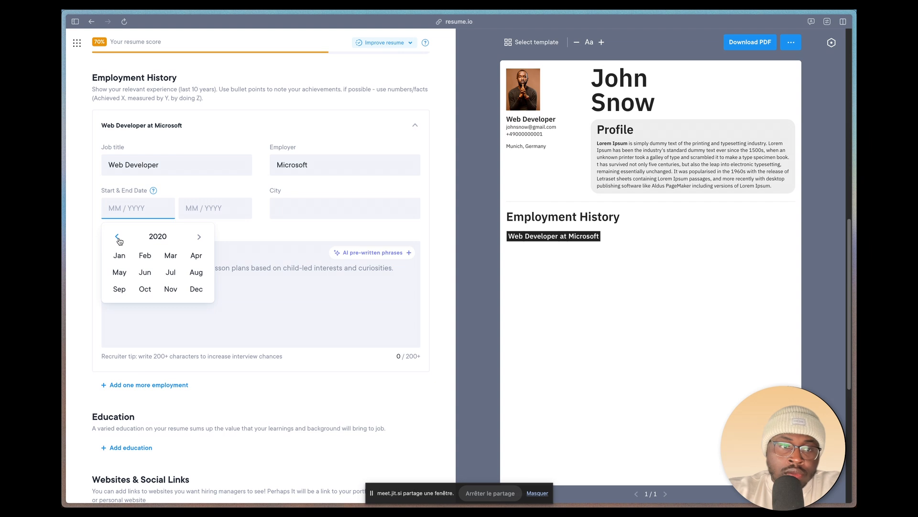
click(117, 237)
triple_click(117, 237)
click(119, 255)
Step: Set the end date of the Microsoft job to July 2024
click(210, 208)
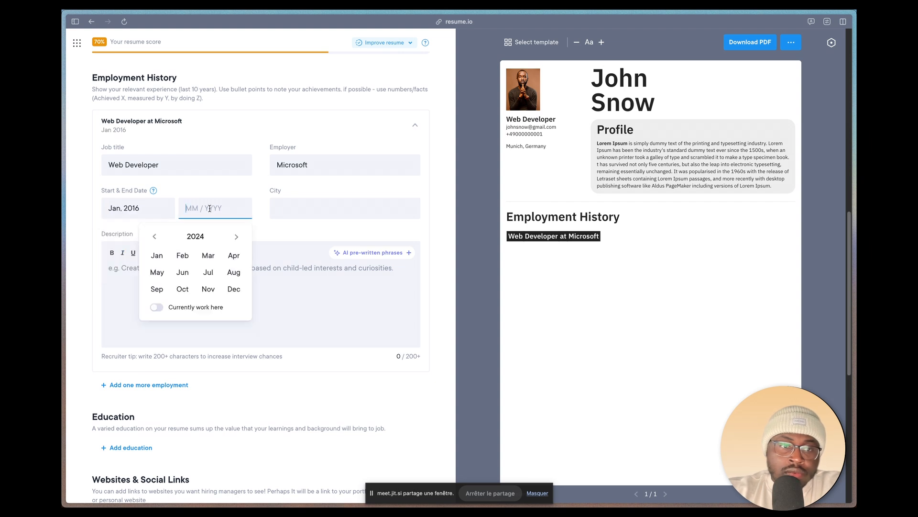
double_click(153, 235)
double_click(153, 235)
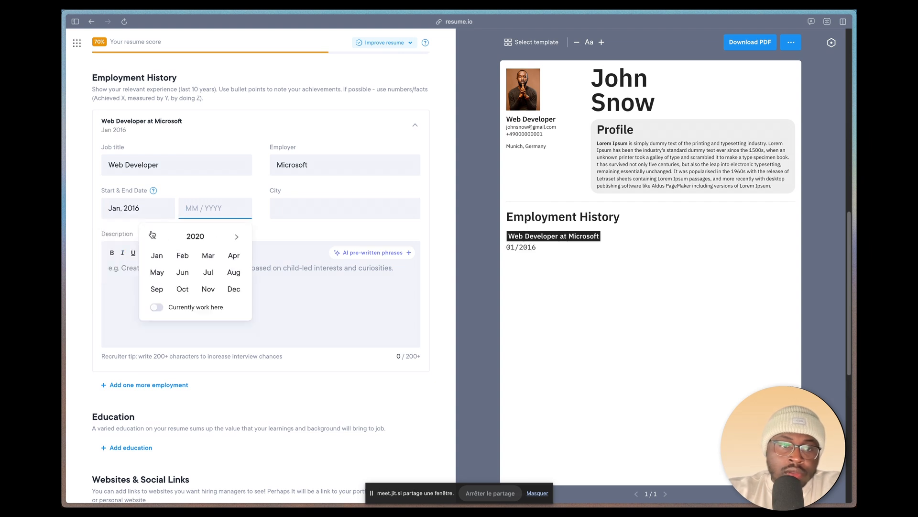
click(237, 237)
double_click(237, 237)
click(208, 272)
Step: Set the city of the Microsoft job to Berlin
click(296, 203)
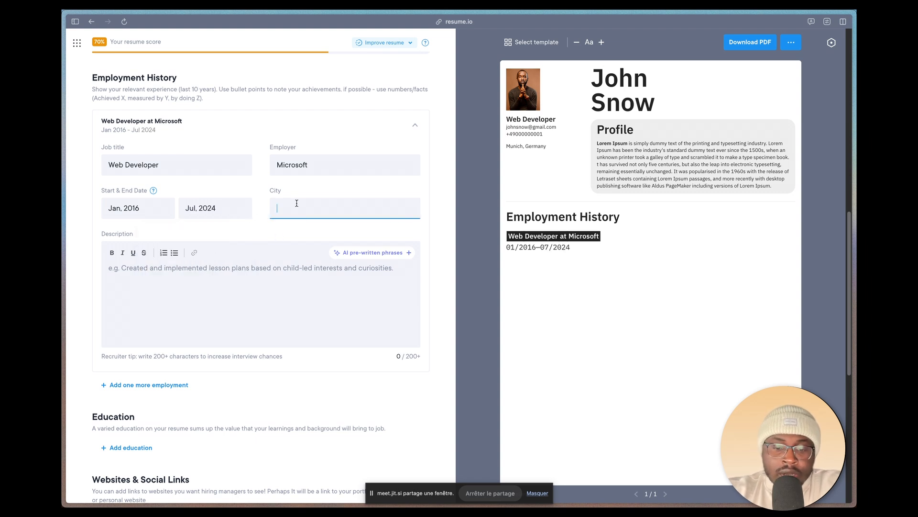
text(Berl)
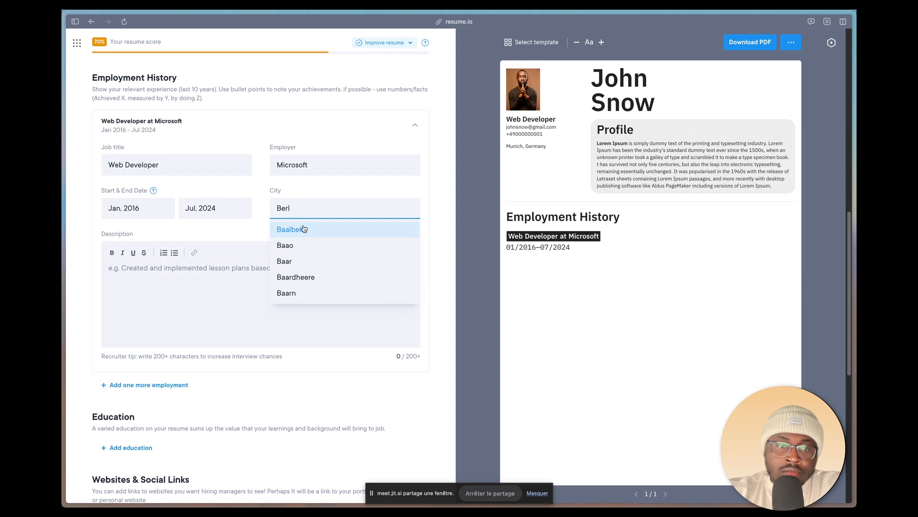
click(314, 232)
Step: Fill the Microsoft job description with the Lorem Ipsum passage ending in "type specimen book." and dismiss the AI phrase suggestions
click(168, 279)
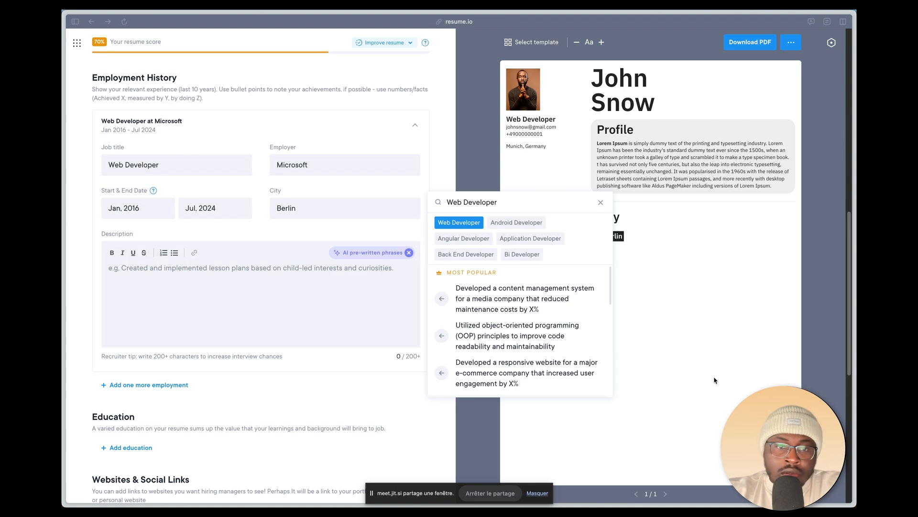
click(293, 295)
text(Lorem Ipsum is simply dummy text of the printing and typesetting industry. Lorem Ipsum has been the industry's standard dummy text ever since the 1500s, when an unknown printer took a galley of type and scrambled it to make a type specimen book.)
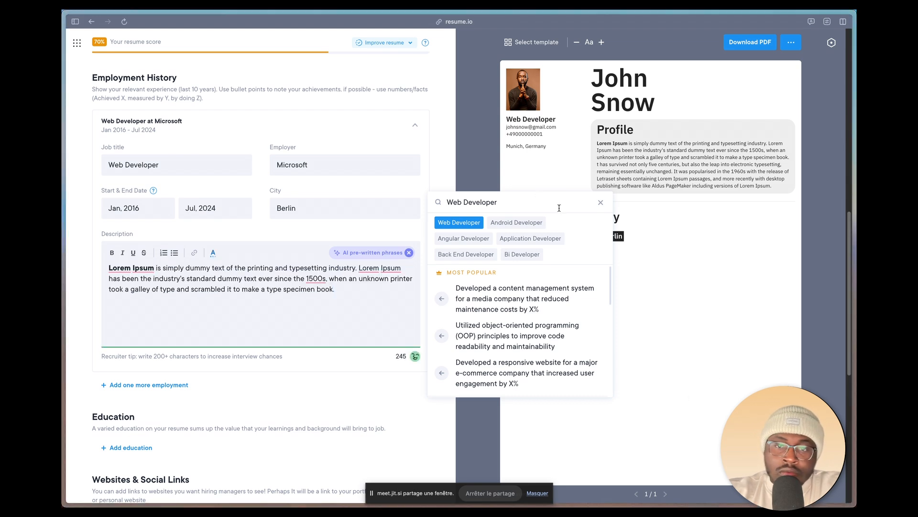
click(601, 204)
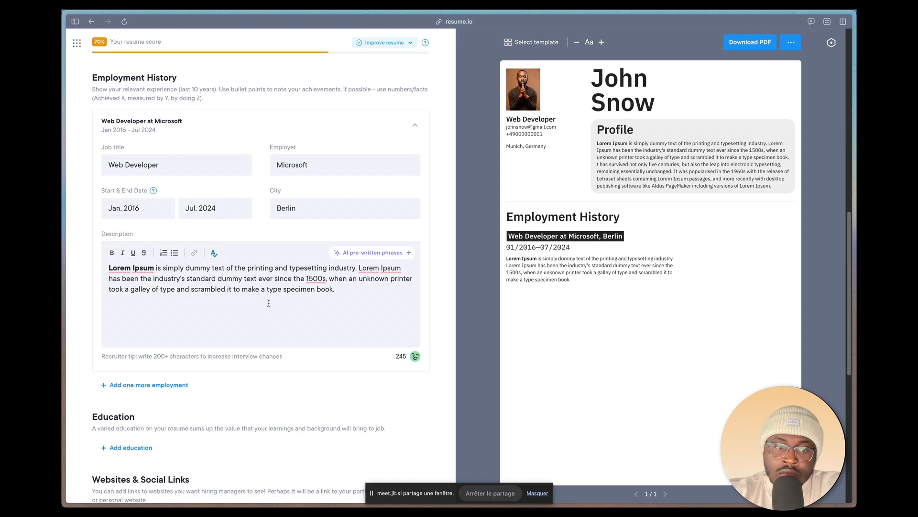
Step: Add a second employment entry with the job title Android Dev and the employer Google
scroll(269, 303, down, 2)
scroll(270, 348, down, 2)
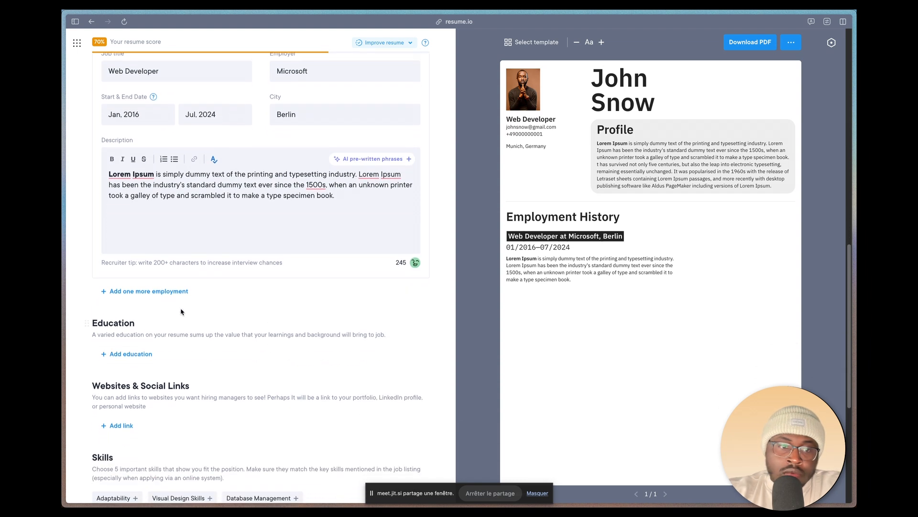
click(151, 291)
scroll(173, 258, up, 4)
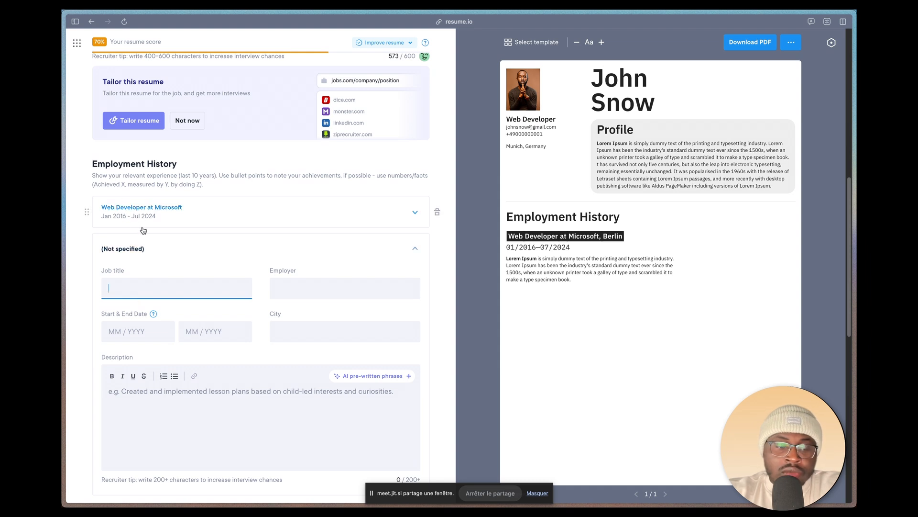
click(177, 276)
text(Android)
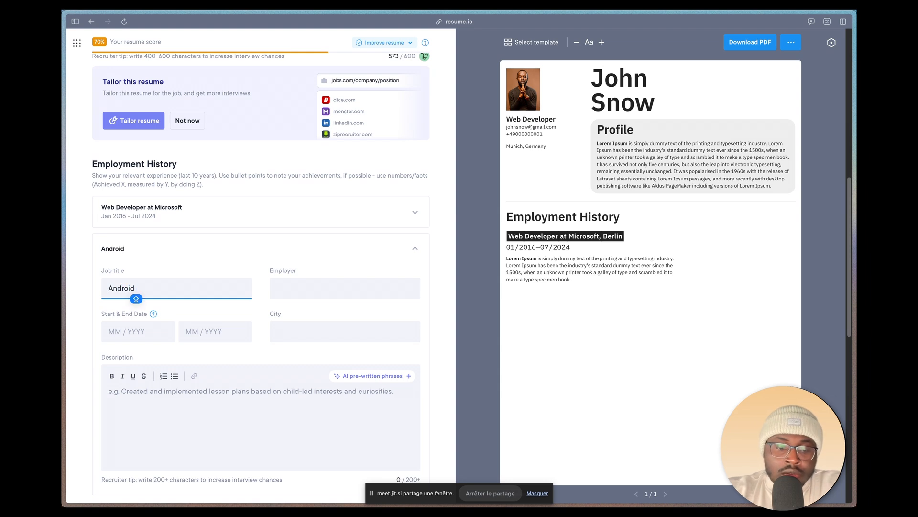
key(Caps_Lock)
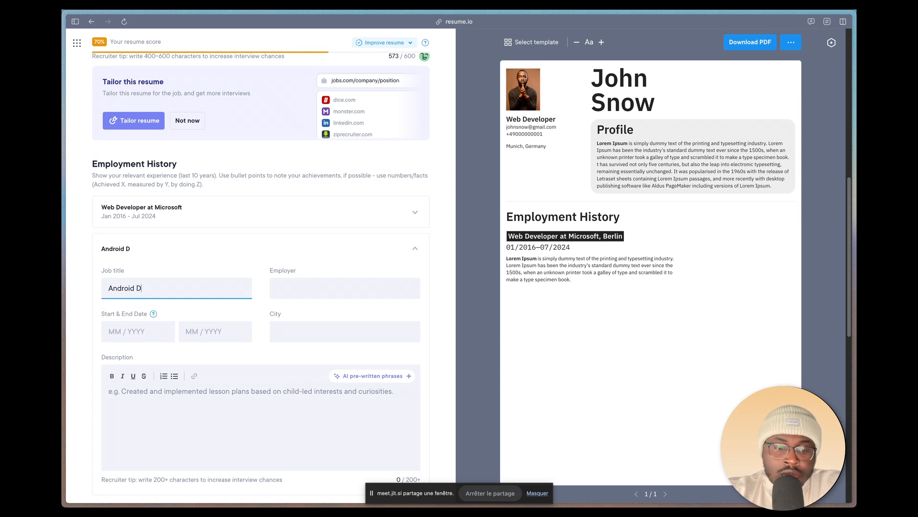
click(299, 293)
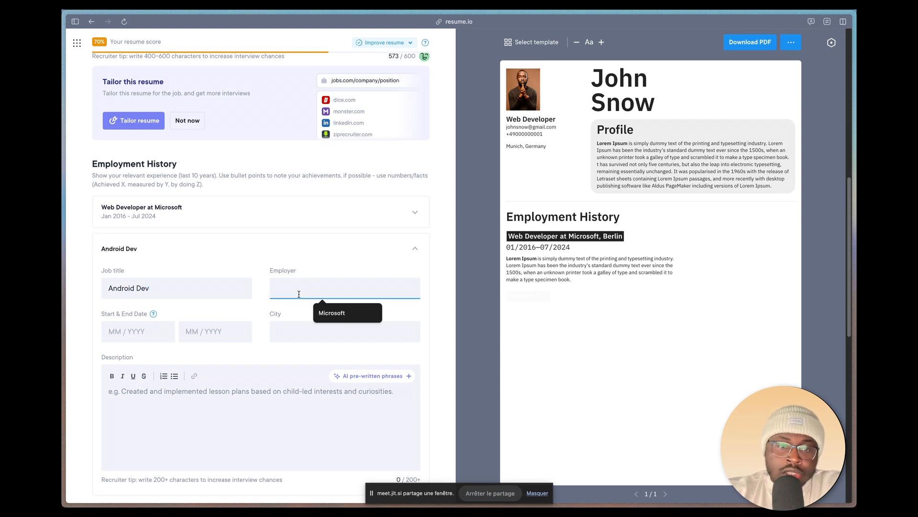
text(Google)
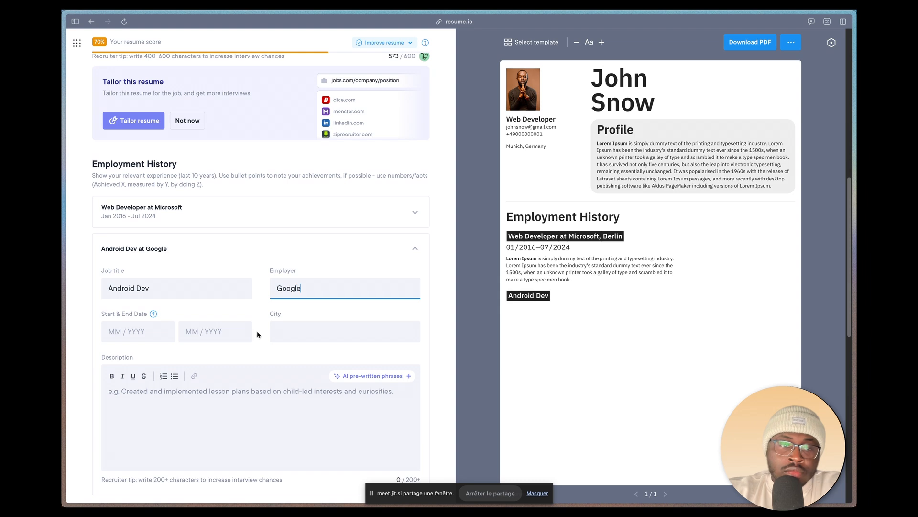
Step: Set the start date of the Google job to January 2012
click(150, 335)
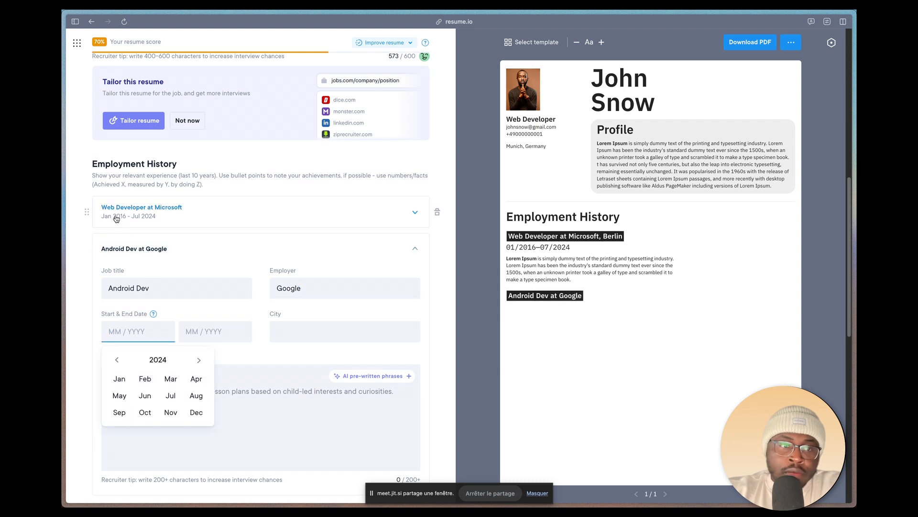
click(116, 359)
click(117, 360)
click(116, 359)
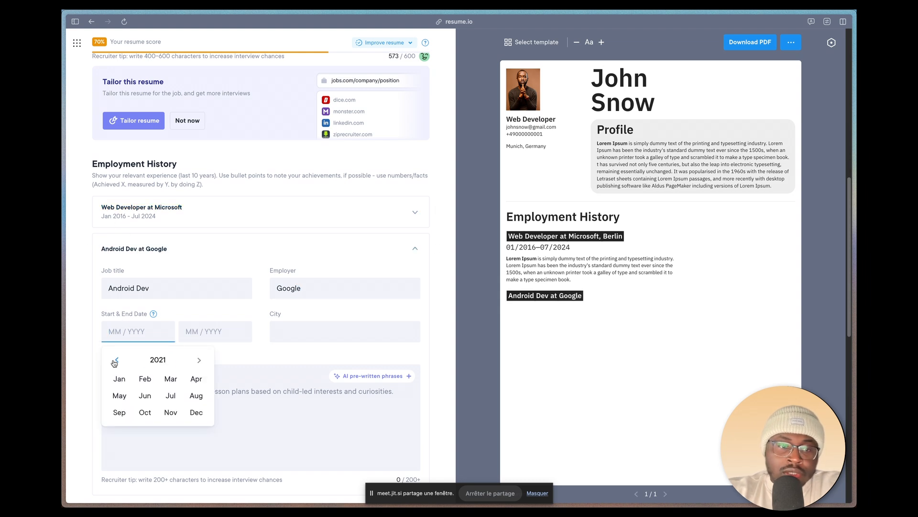
click(117, 360)
click(116, 360)
click(116, 360)
click(116, 359)
click(116, 360)
click(119, 378)
Step: Set the end date of the Google job to January 2016
click(193, 332)
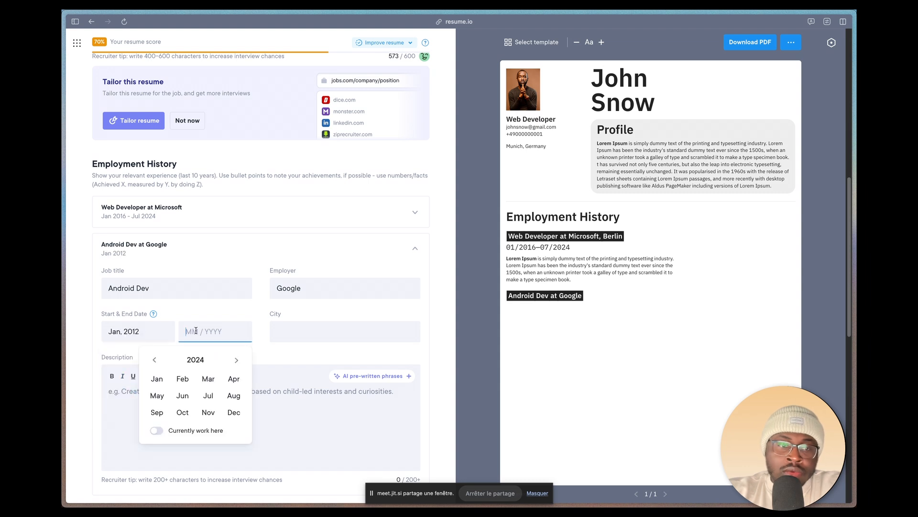
click(154, 360)
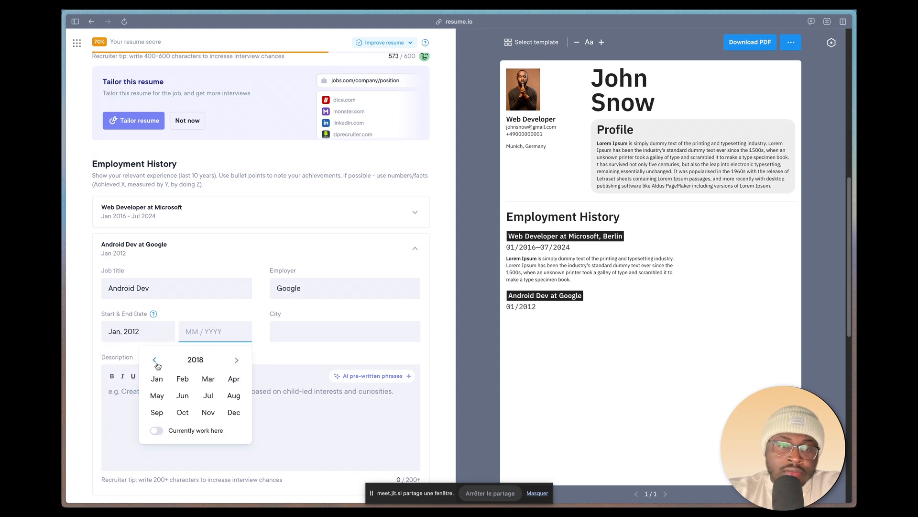
click(155, 360)
click(156, 379)
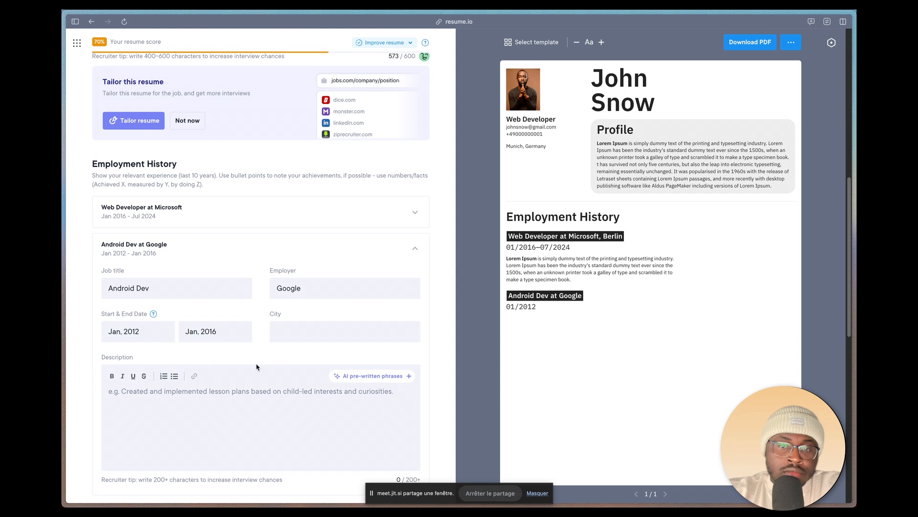
Step: Set the city of the Google job to Ludwigsburg
scroll(286, 353, down, 3)
click(303, 232)
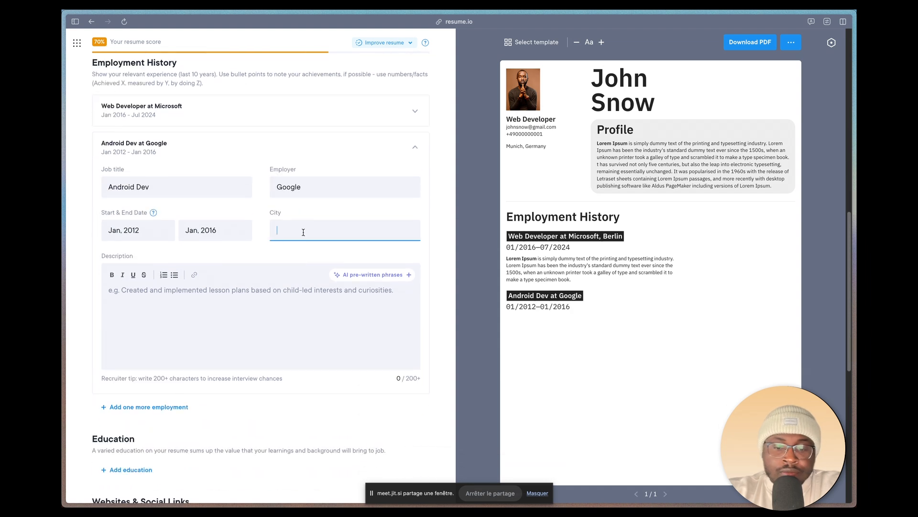
key(Caps_Lock)
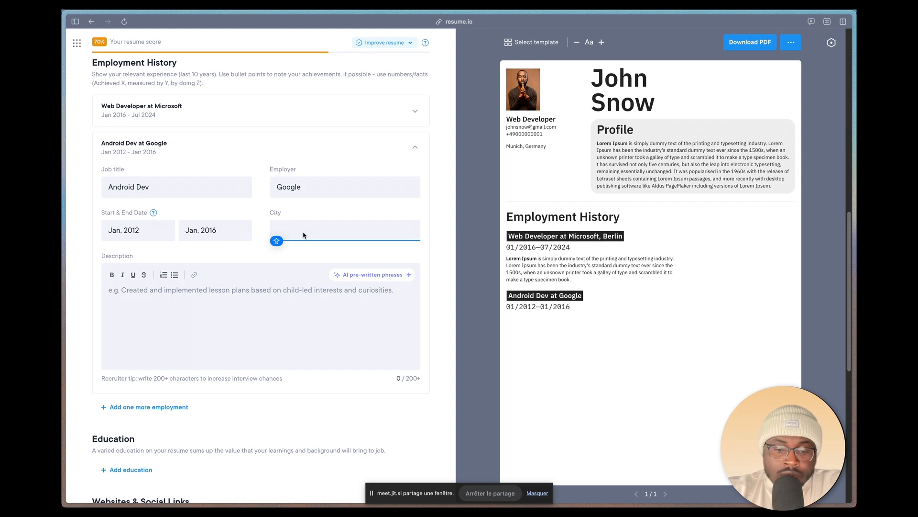
text(Lud)
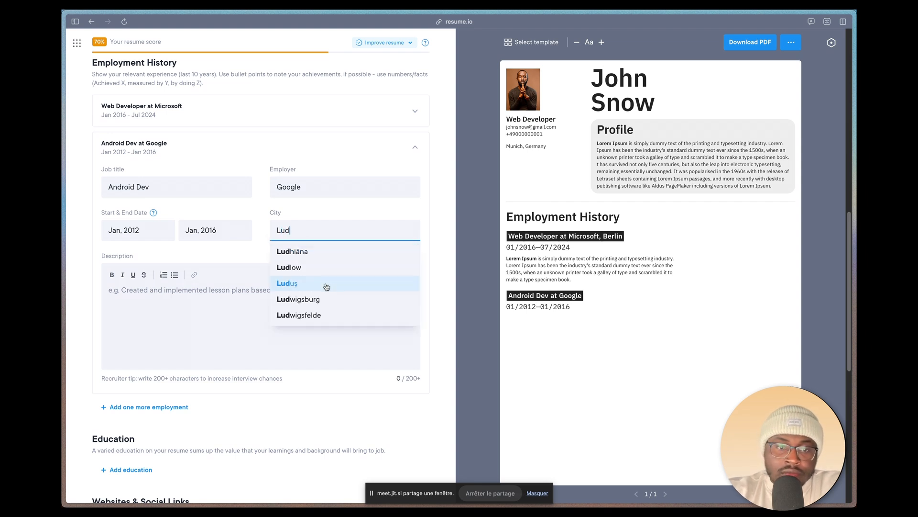
click(326, 301)
Step: Paste the copied Lorem Ipsum paragraph as the description of the Android Dev job at Google
key(super+Tab)
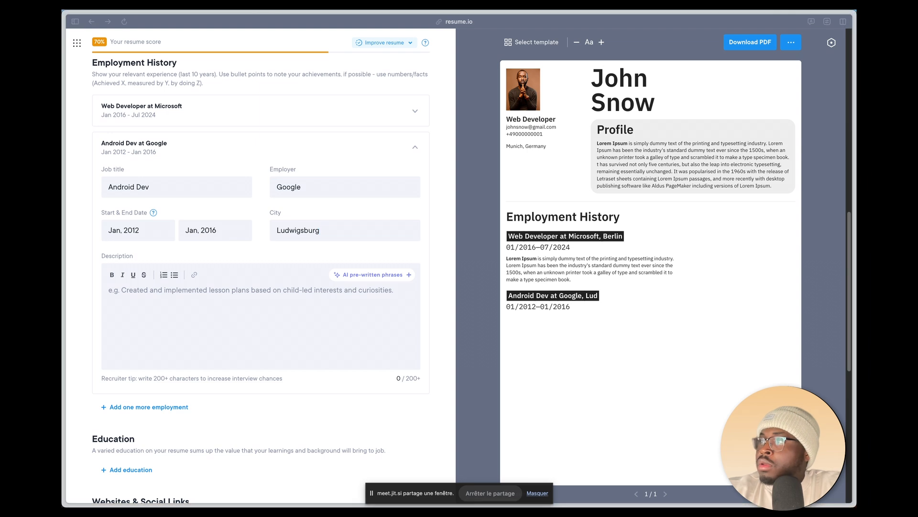
key(super+Tab)
click(250, 301)
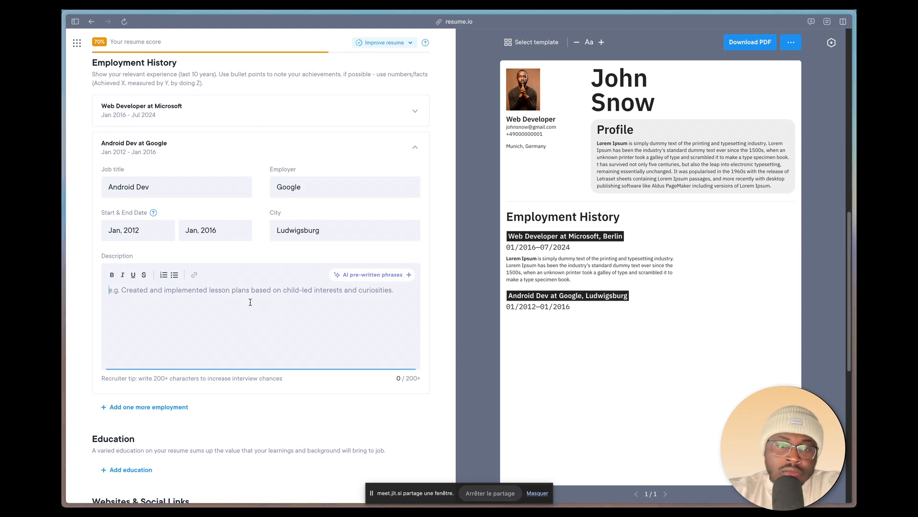
text(Lorem Ipsum is simply dummy text of the printing and typesetting industry. Lorem Ipsum has been the industry's standard dummy text ever since the 1500s, when an unknown printer took a galley of type and scrambled it to make a type specimen book.)
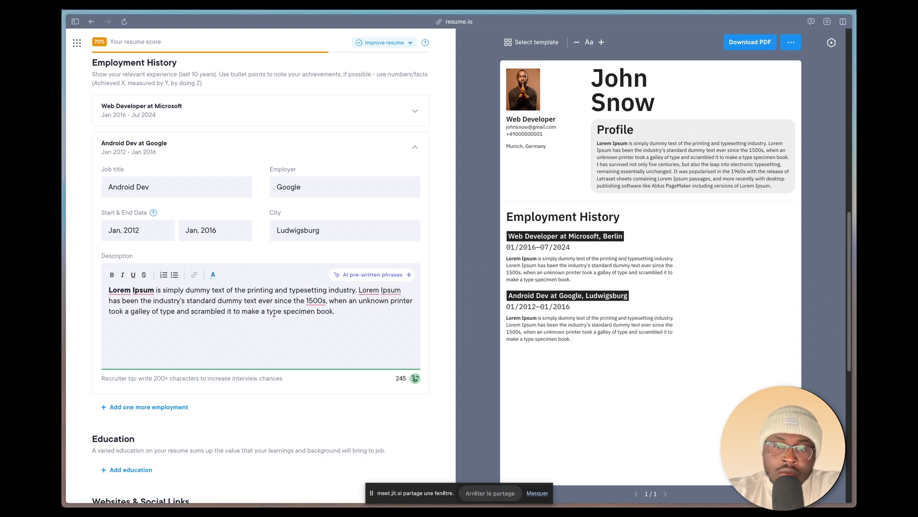
scroll(318, 331, down, 3)
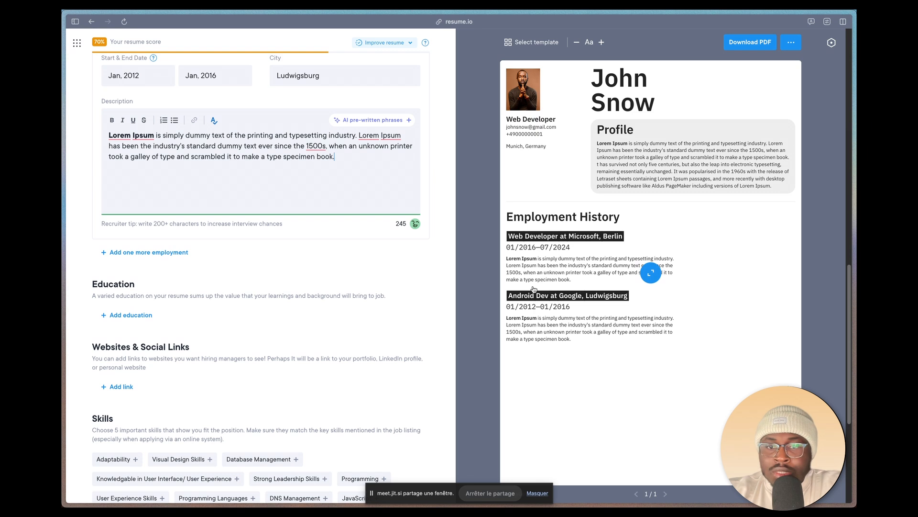
scroll(388, 249, up, 3)
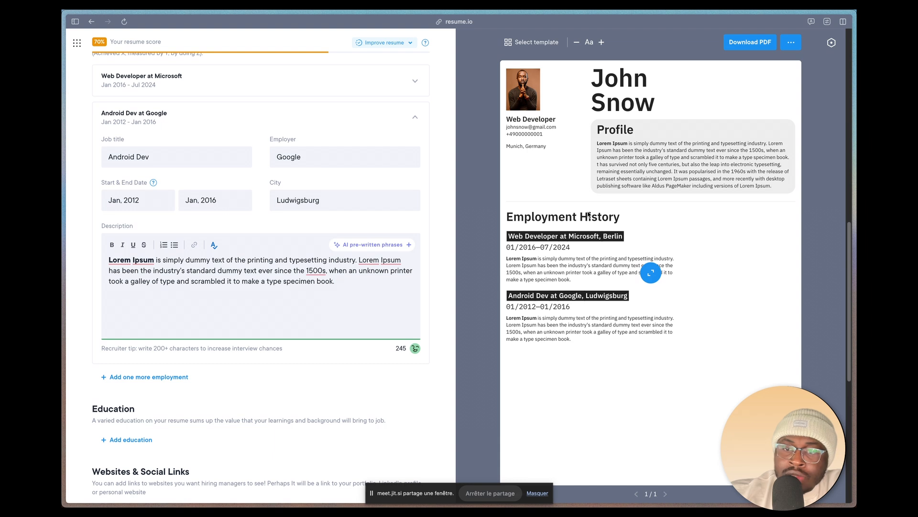
scroll(596, 298, down, 2)
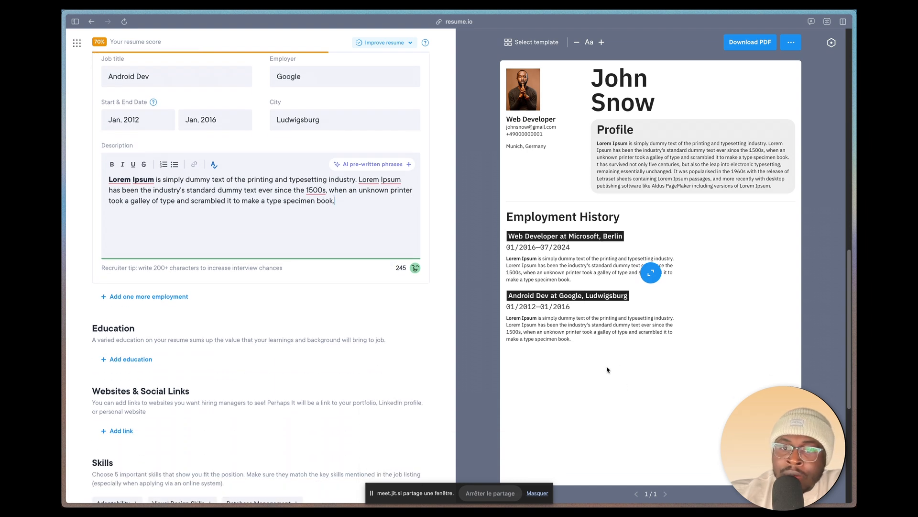
Step: Open the template gallery and preview the resume in the Stockholm, New York, Vienna, Sydney and Amsterdam templates
click(530, 45)
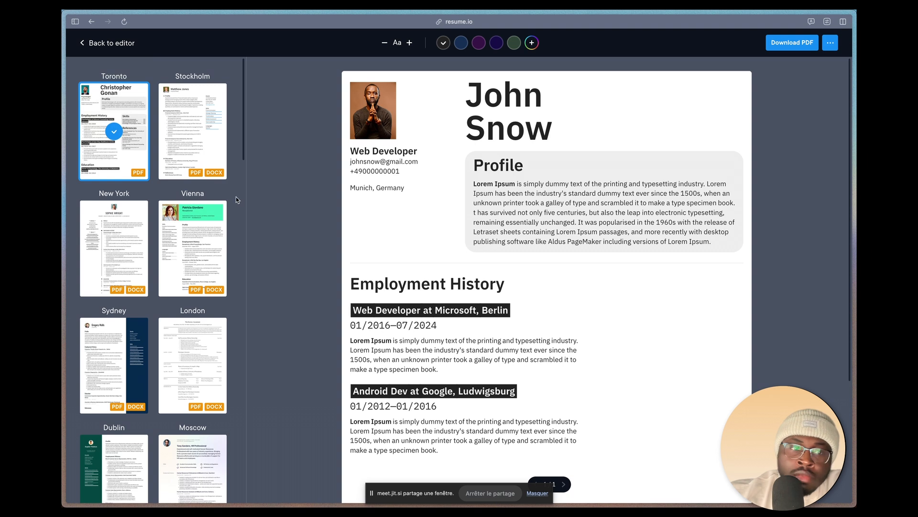
click(182, 152)
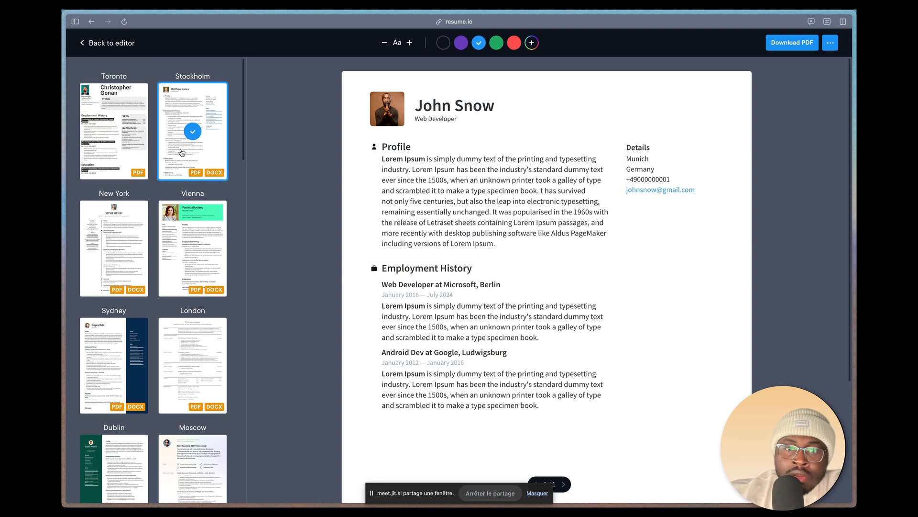
click(128, 244)
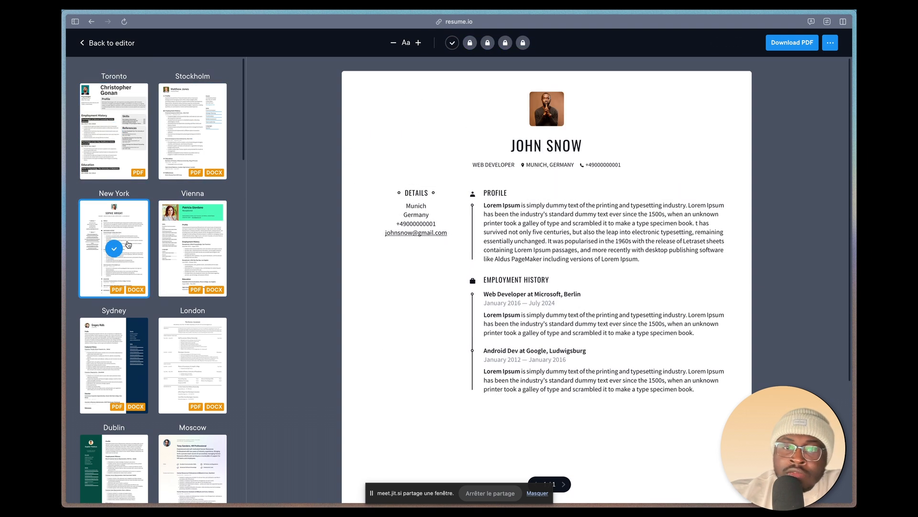
click(194, 247)
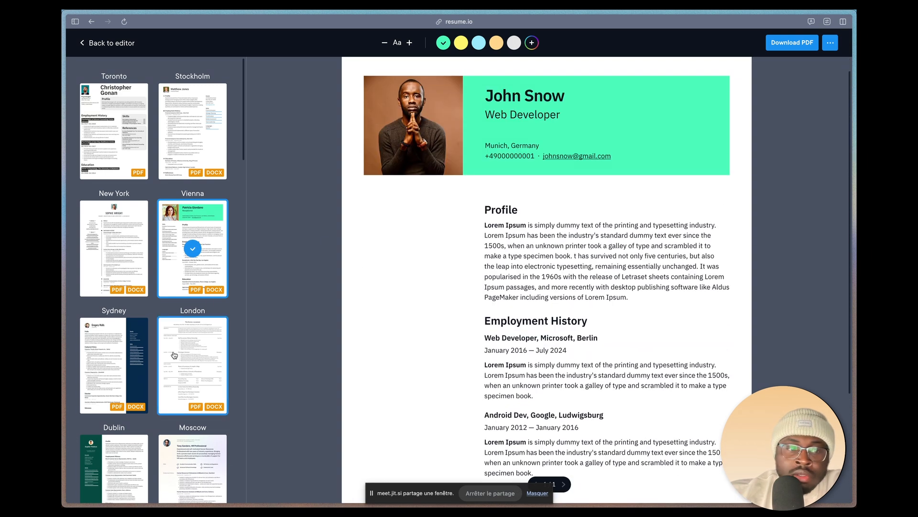
click(116, 354)
scroll(116, 354, down, 8)
click(114, 207)
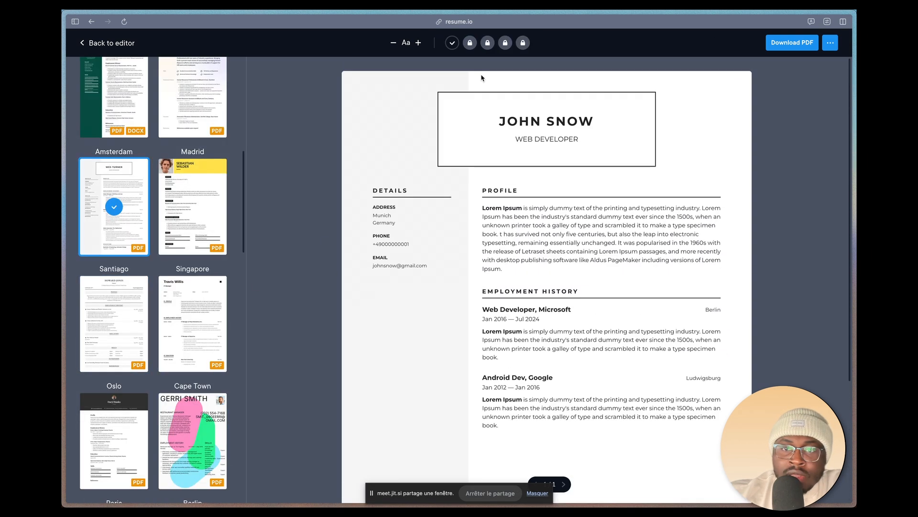
Step: Browse further through the template gallery and preview the resume in the Vancouver and Copenhagen templates
scroll(175, 341, down, 5)
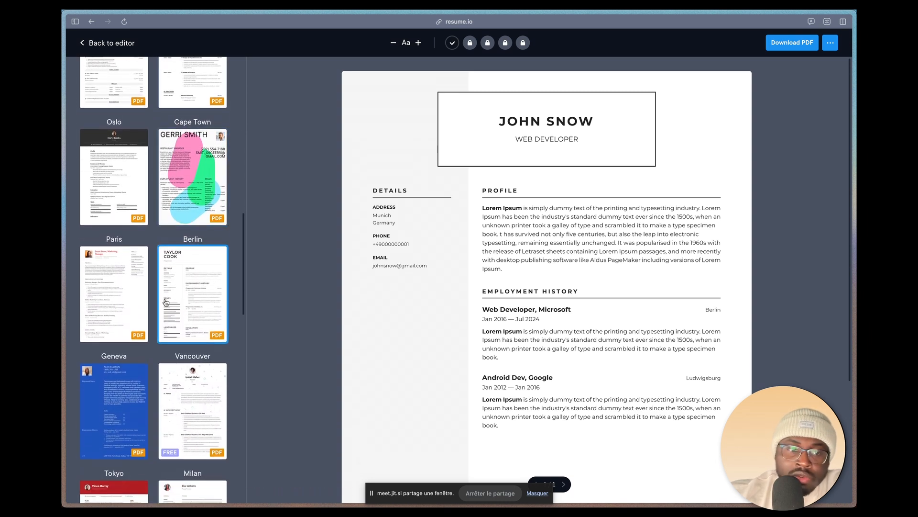
scroll(166, 303, down, 2)
scroll(166, 302, down, 2)
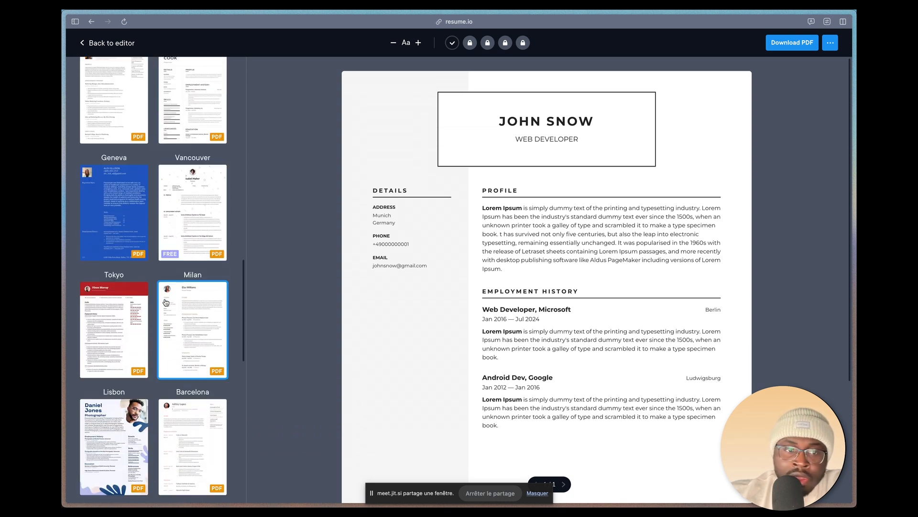
click(192, 199)
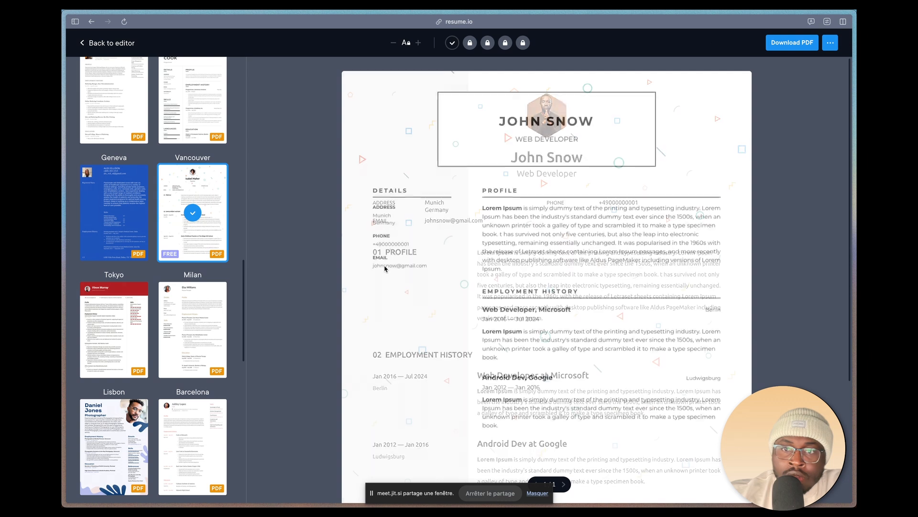
scroll(393, 319, down, 3)
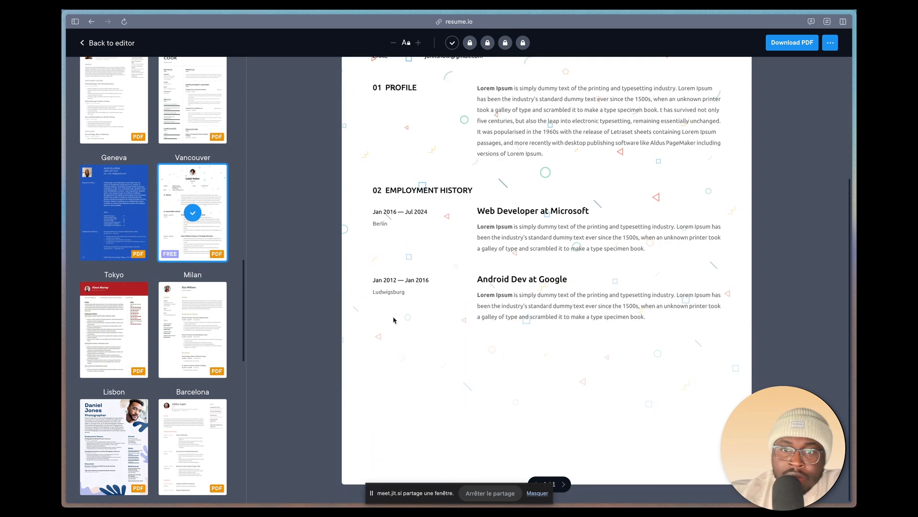
scroll(114, 249, down, 7)
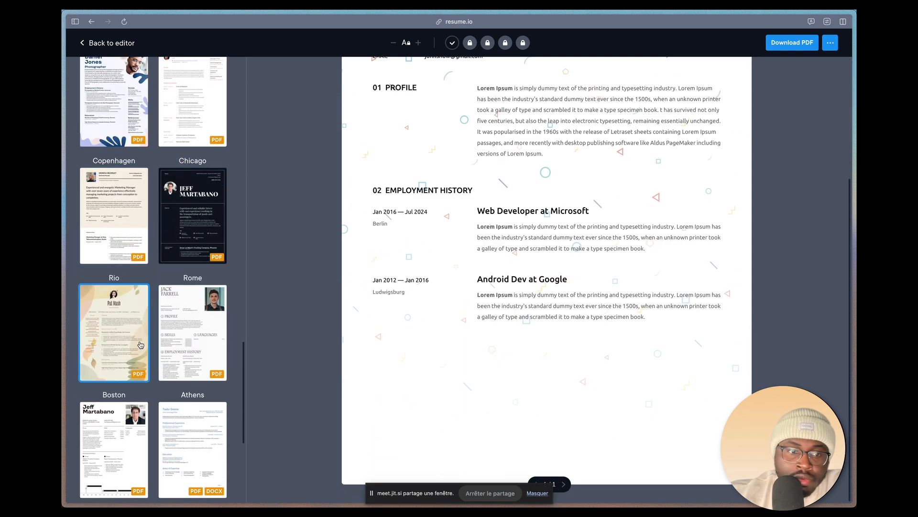
click(113, 227)
scroll(454, 287, up, 3)
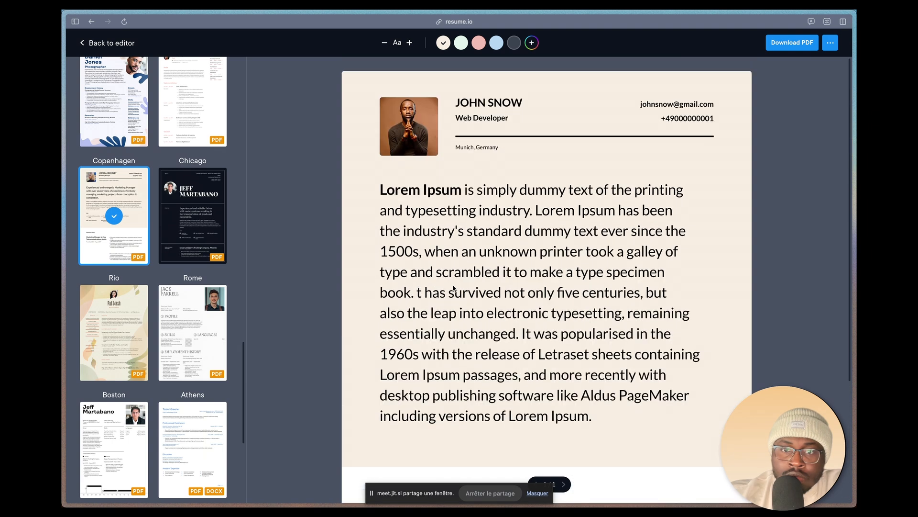
scroll(176, 248, down, 5)
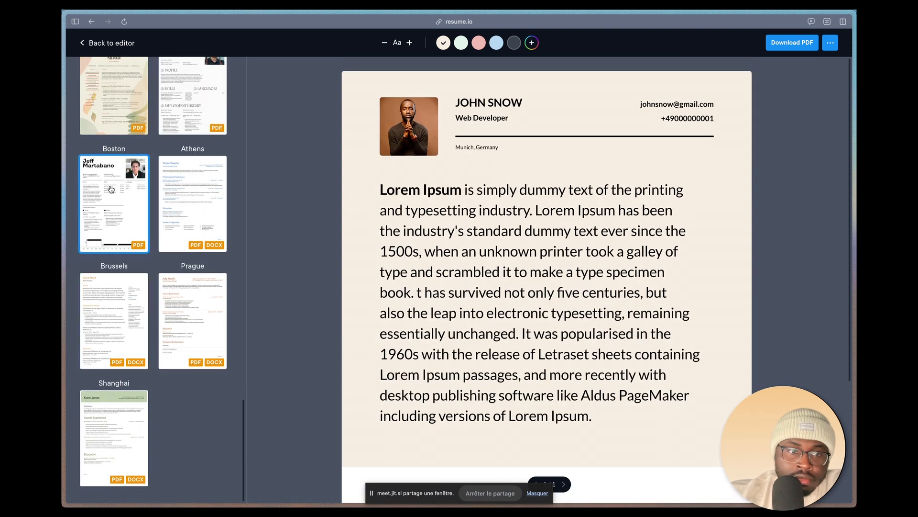
Step: Apply the Boston template to the resume and return to the editor
click(111, 188)
scroll(294, 251, down, 4)
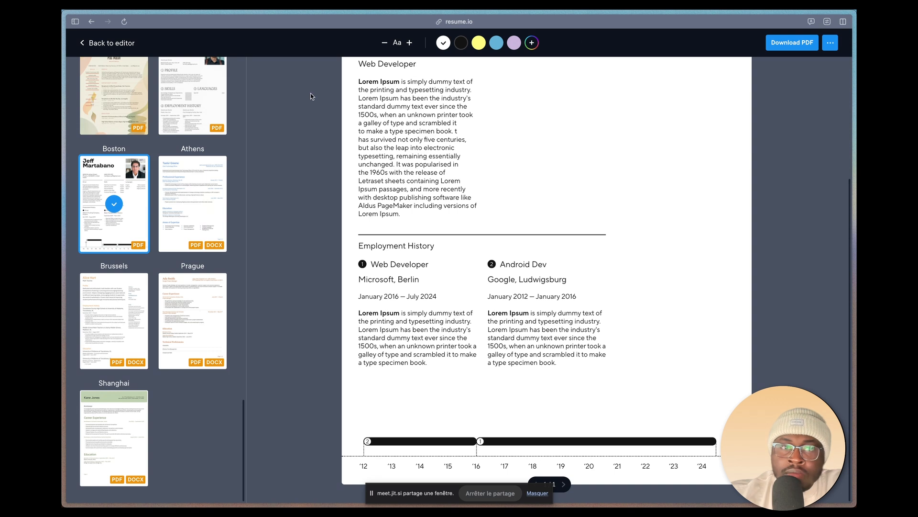
click(92, 43)
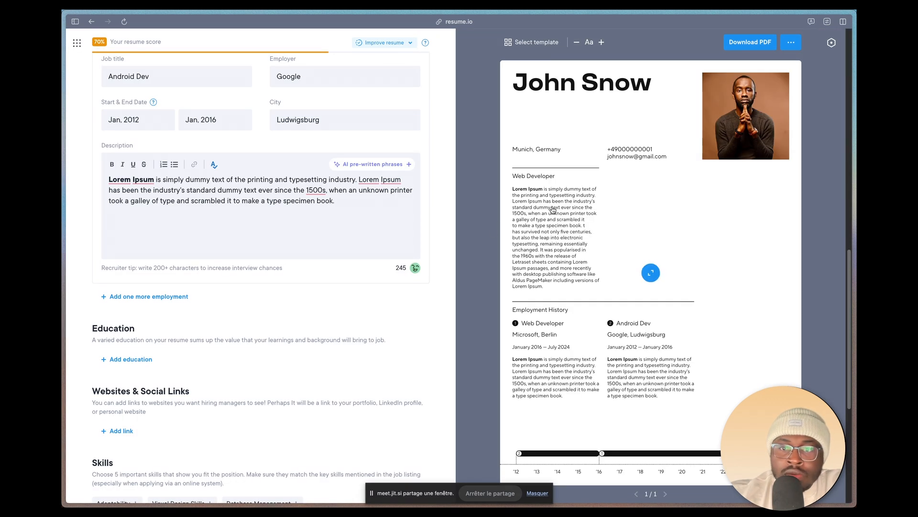
Step: Add an education entry with the school FH Ludwishafen and the degree Master
scroll(258, 297, down, 3)
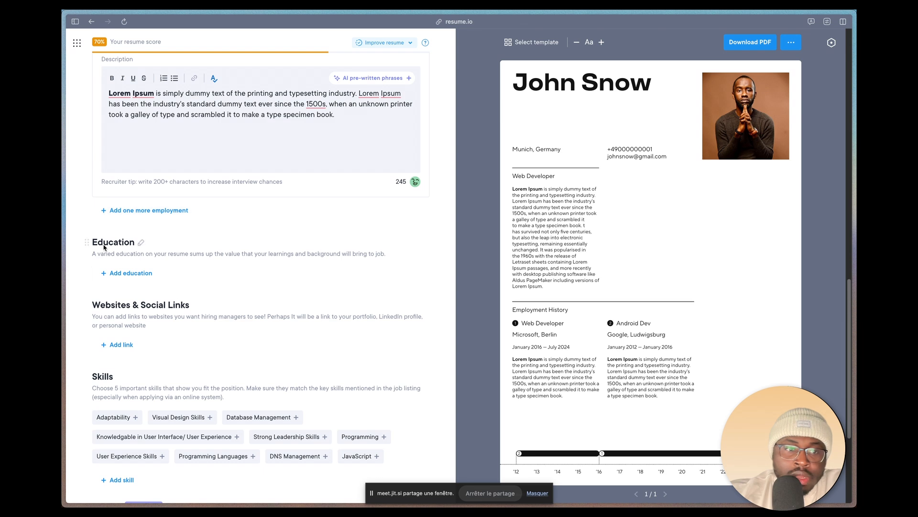
click(114, 274)
scroll(169, 198, up, 2)
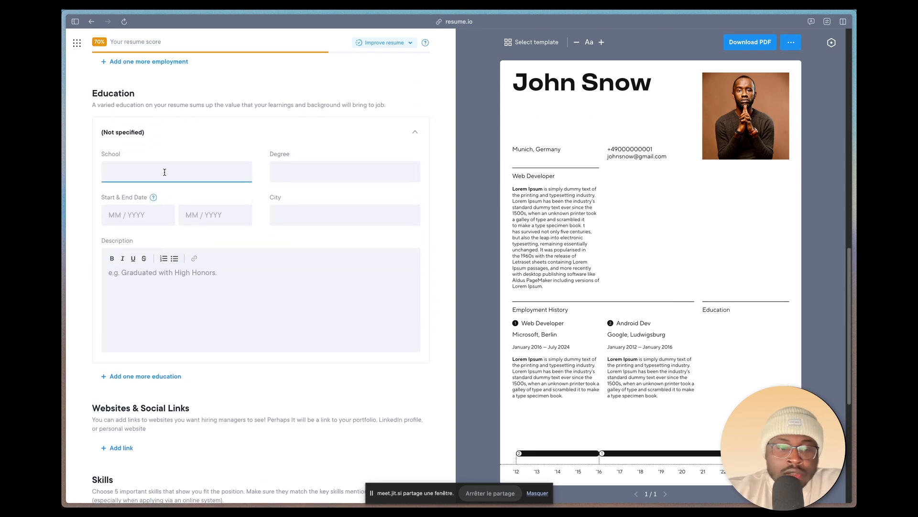
key(Caps_Lock)
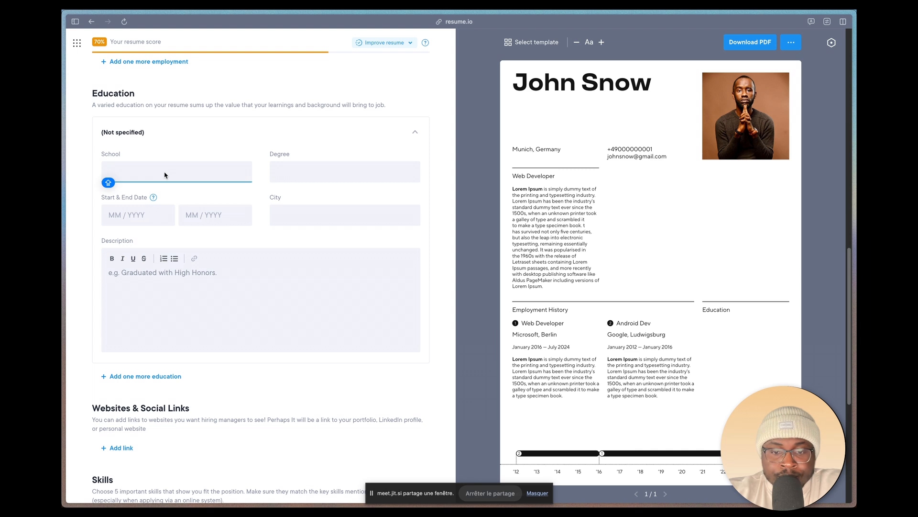
text(H)
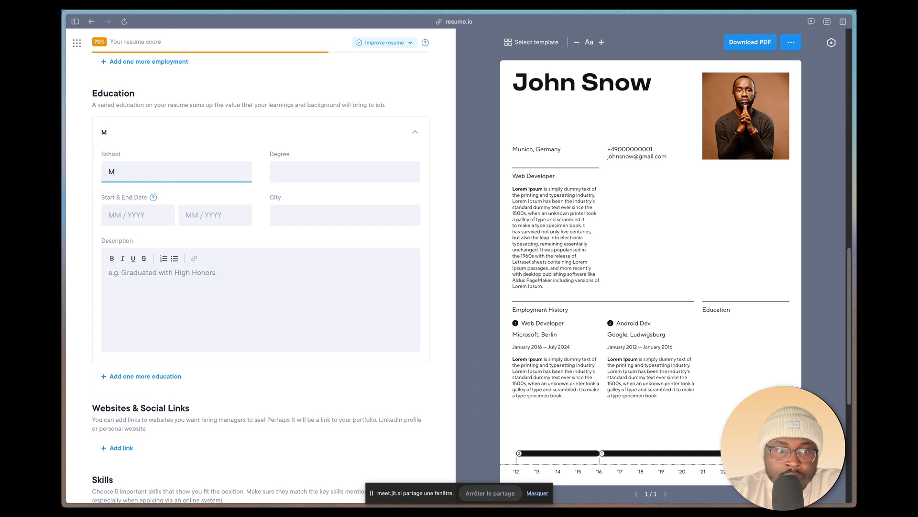
key(BackSpace)
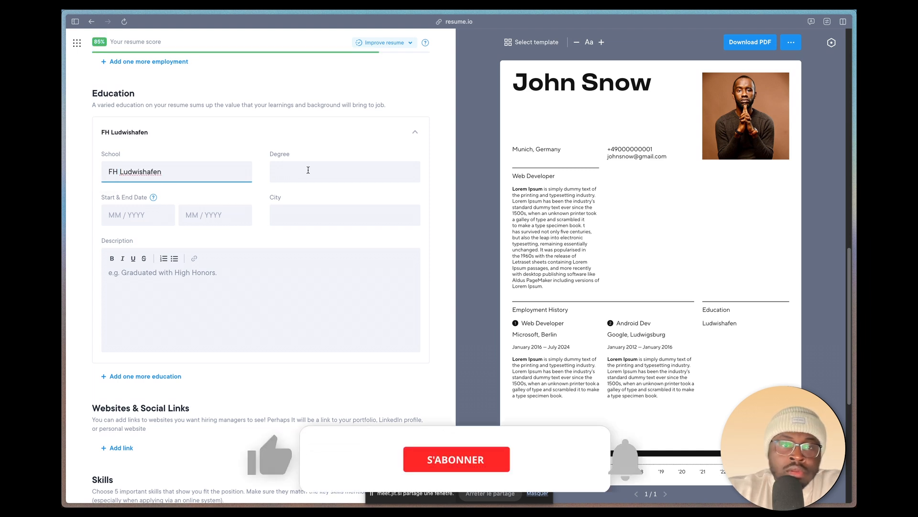
click(308, 170)
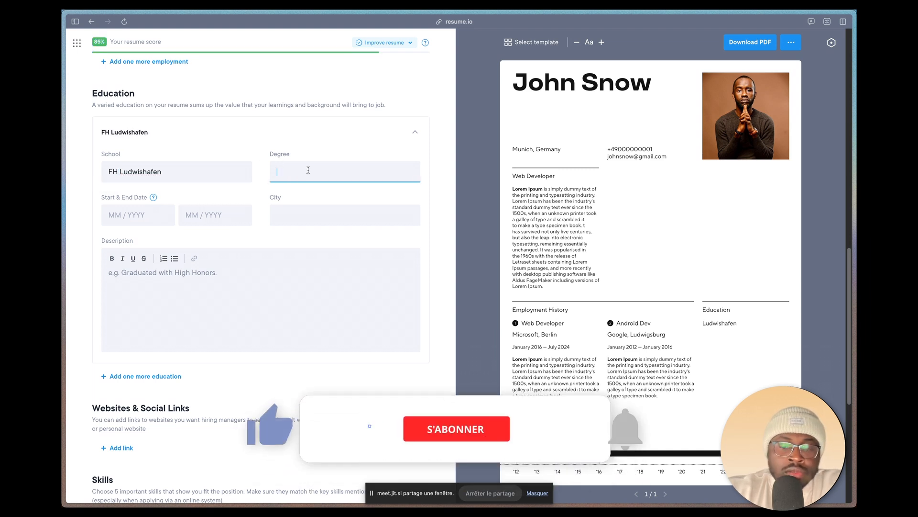
text(Master)
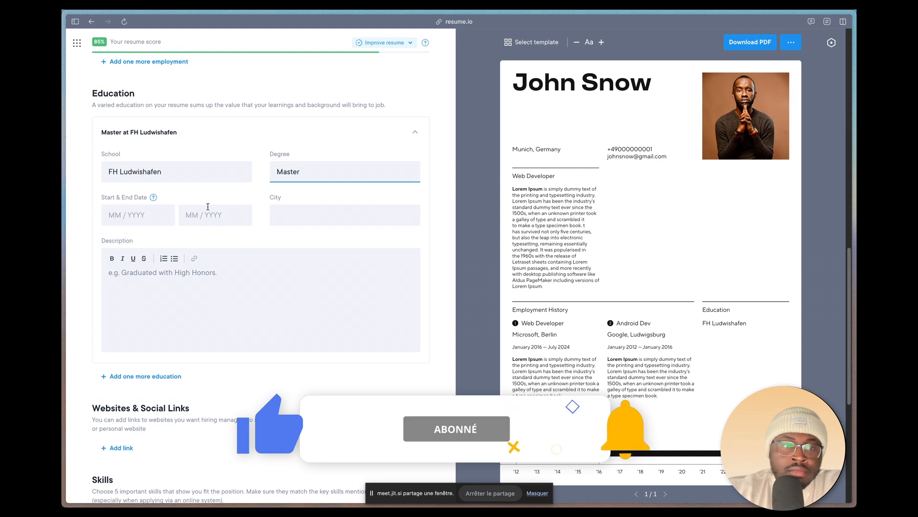
Step: Set the dates of the Master education entry to start in January 2022 and end in November 2024
click(129, 215)
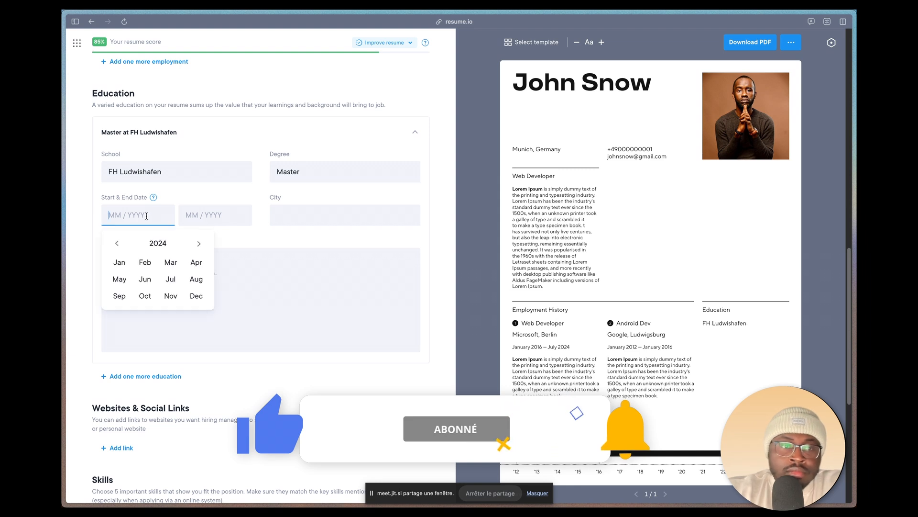
click(117, 243)
click(116, 243)
click(119, 262)
click(215, 215)
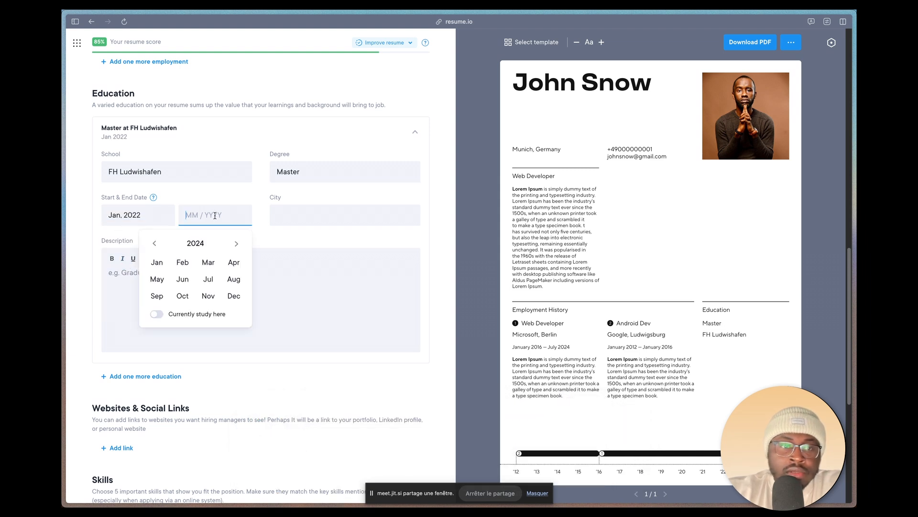
click(209, 296)
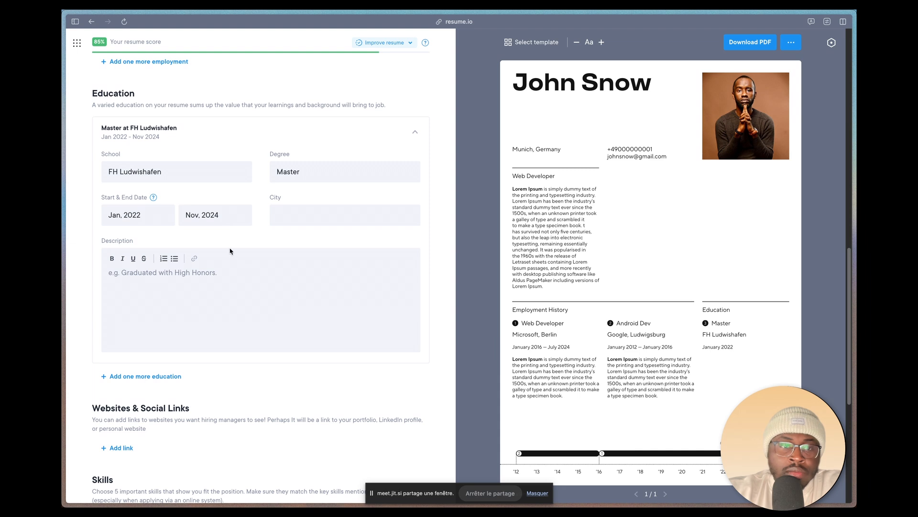
Step: Set the city of the Master education entry to Ludwigsburg and paste the Lorem Ipsum paragraph as its description
click(281, 215)
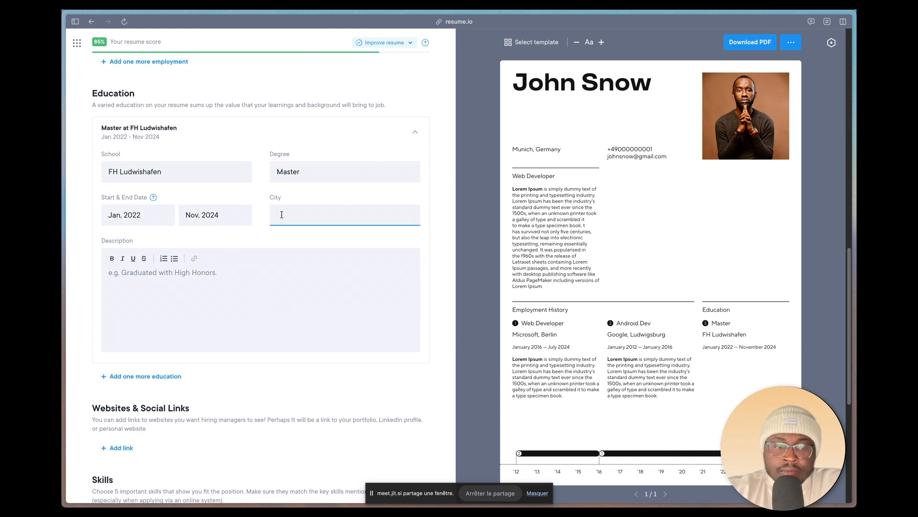
text(Lud)
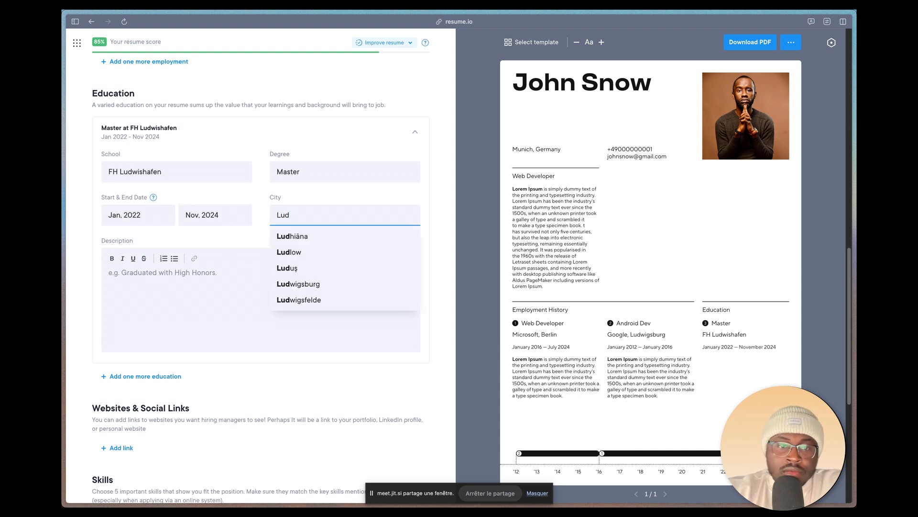
text(wig)
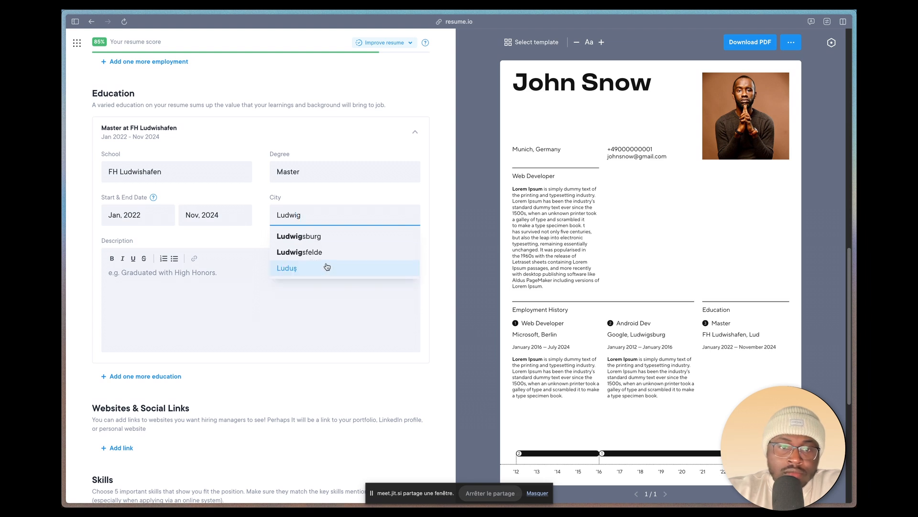
click(332, 237)
click(183, 294)
text(Lorem Ipsum is simply dummy text of the printing and typesetting industry. Lorem Ipsum has been the industry's standard dummy text ever since the 1500s, when an unknown printer took a galley of type and scrambled it to make a type specimen book.)
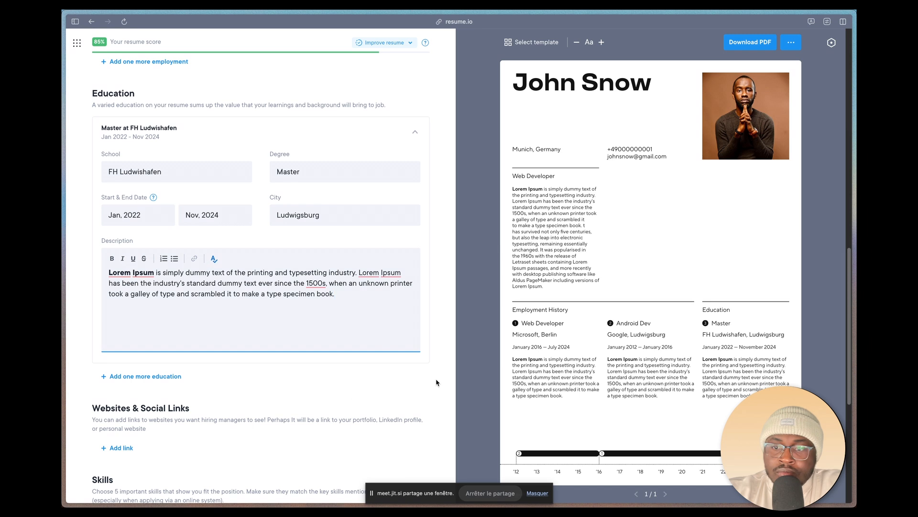
Step: Add a second education entry with the degree Bachelor and the school FH Manheim
scroll(570, 426, down, 1)
click(122, 334)
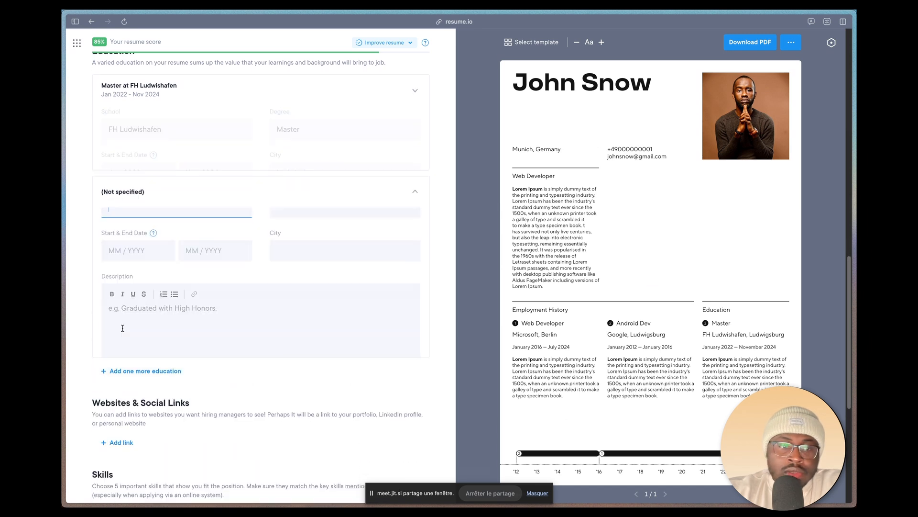
click(302, 165)
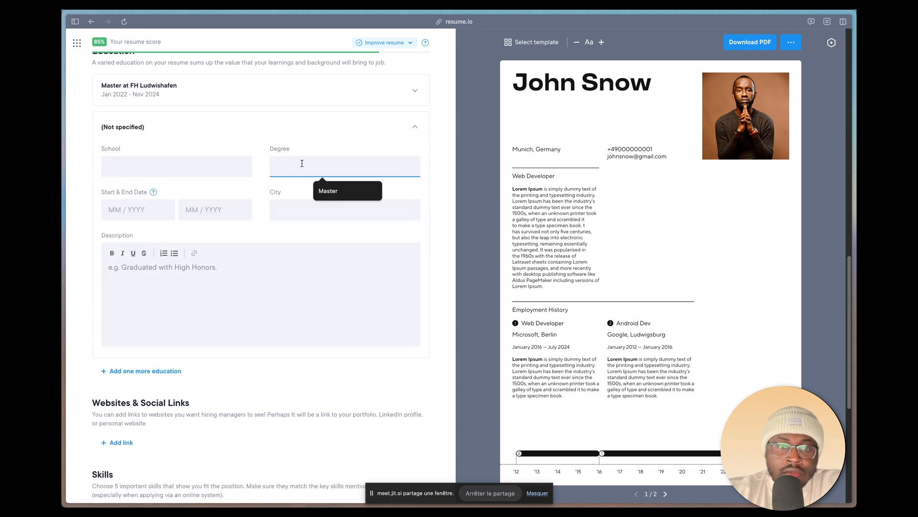
text(Bachelor)
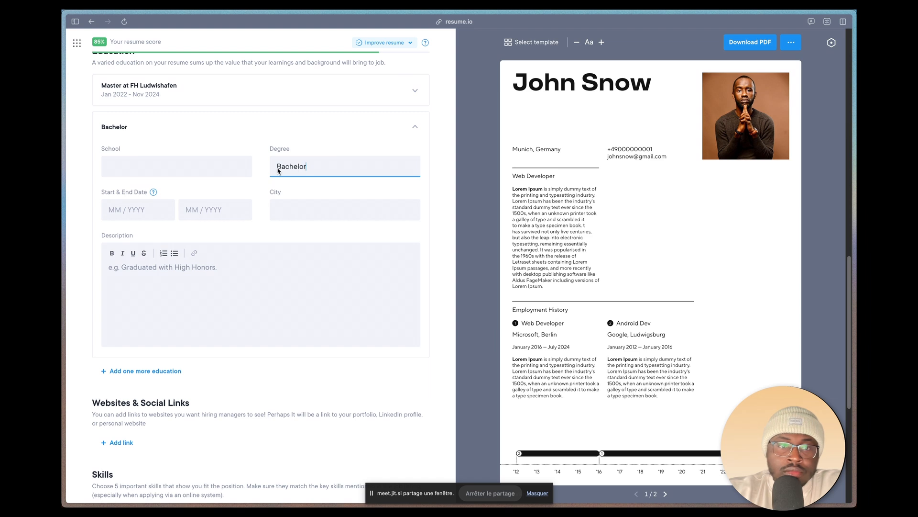
click(187, 159)
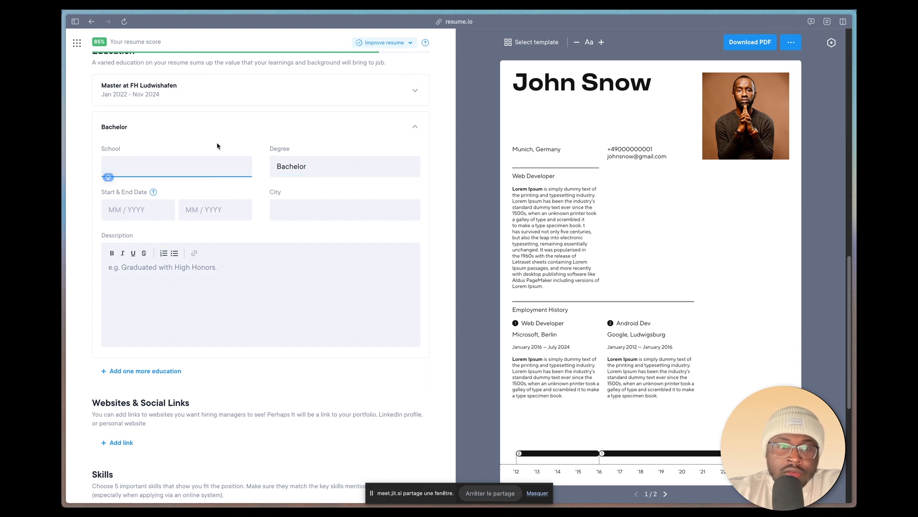
text(FH )
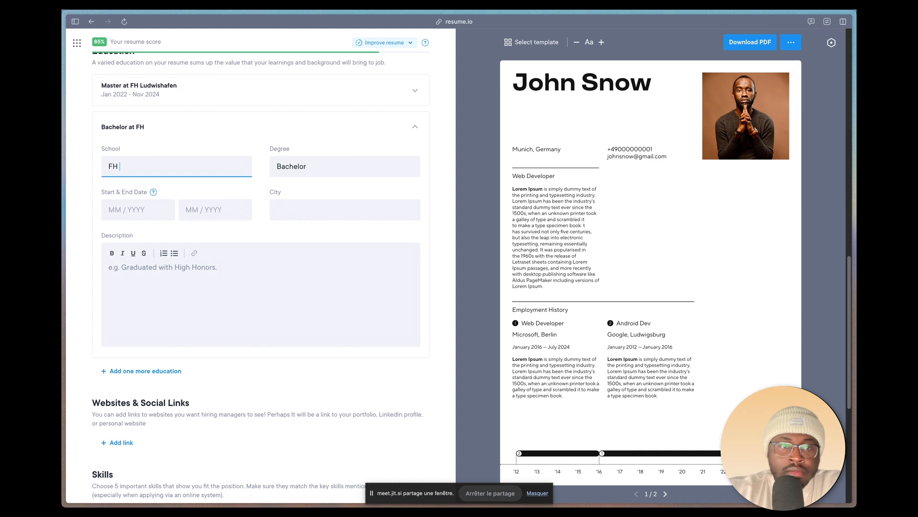
text(Manheim)
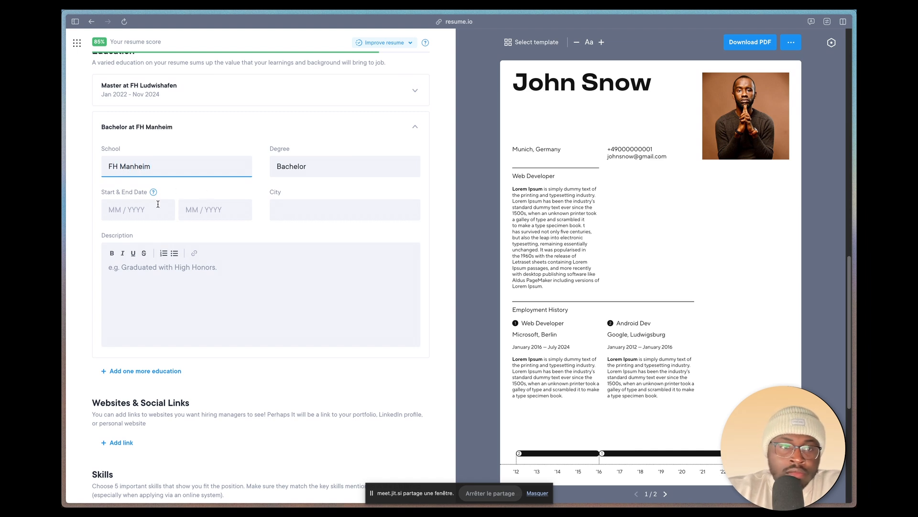
Step: Set the dates of the Bachelor education entry to start in January 2016 and end in January 2022
click(157, 204)
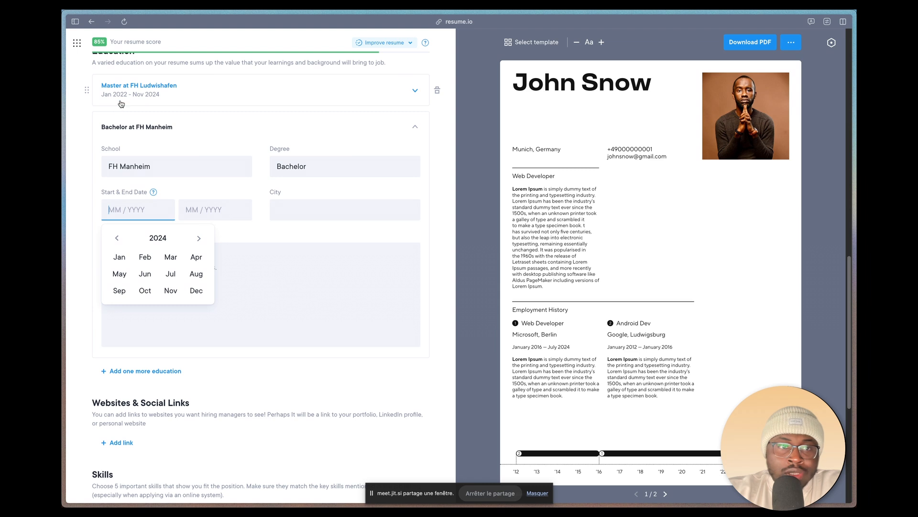
click(117, 238)
click(117, 238)
click(116, 239)
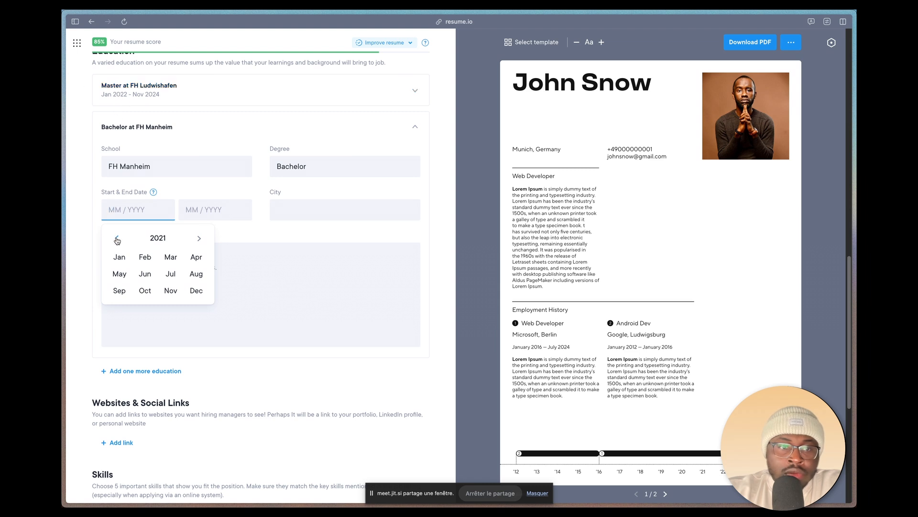
click(116, 238)
click(117, 239)
click(117, 238)
click(117, 239)
click(117, 238)
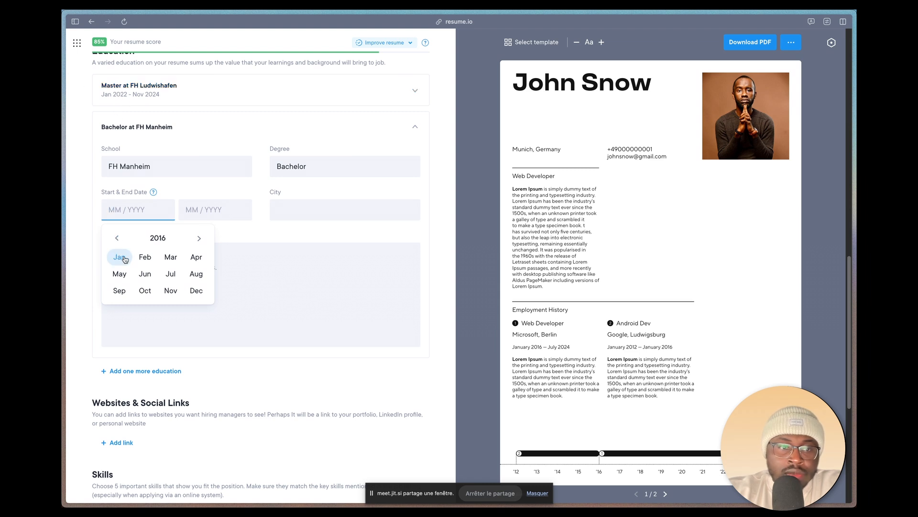
click(119, 256)
click(195, 209)
click(155, 239)
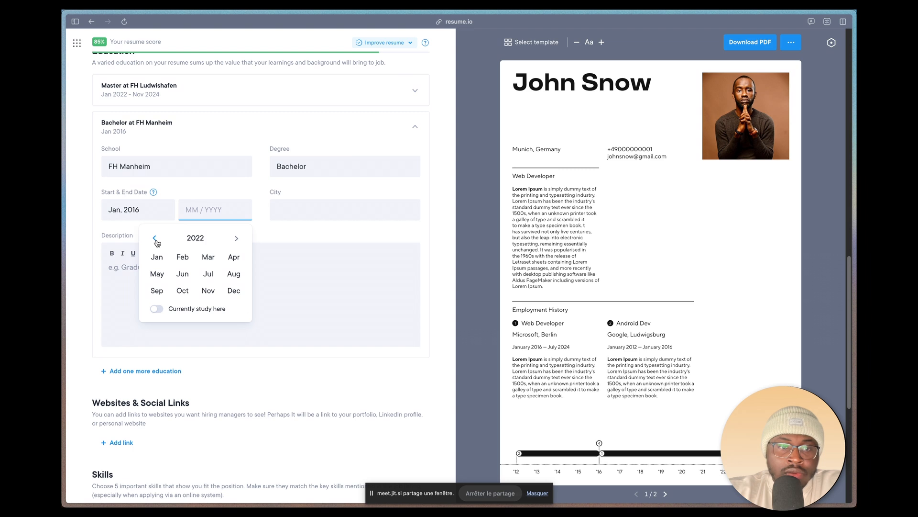
click(157, 258)
Step: Set the city of the Bachelor education entry to Mannheim and paste the Lorem Ipsum paragraph as its description
click(322, 215)
text(M)
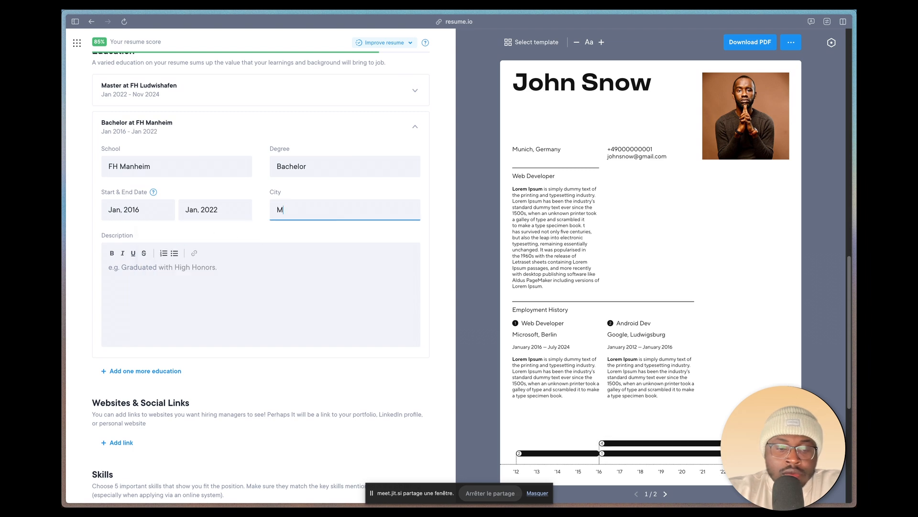
text(annheim)
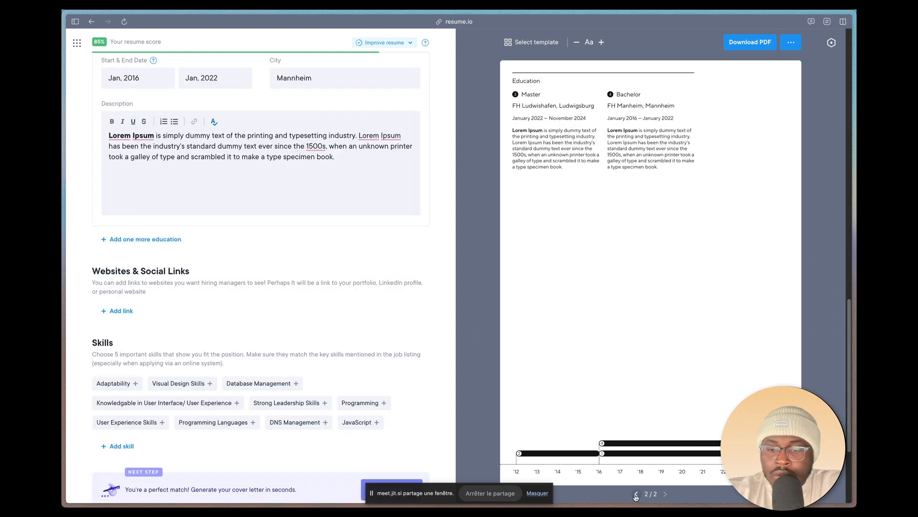
Step: Preview the resume in the Toronto template, apply the Vienna template instead and return to the editor
click(636, 495)
click(532, 42)
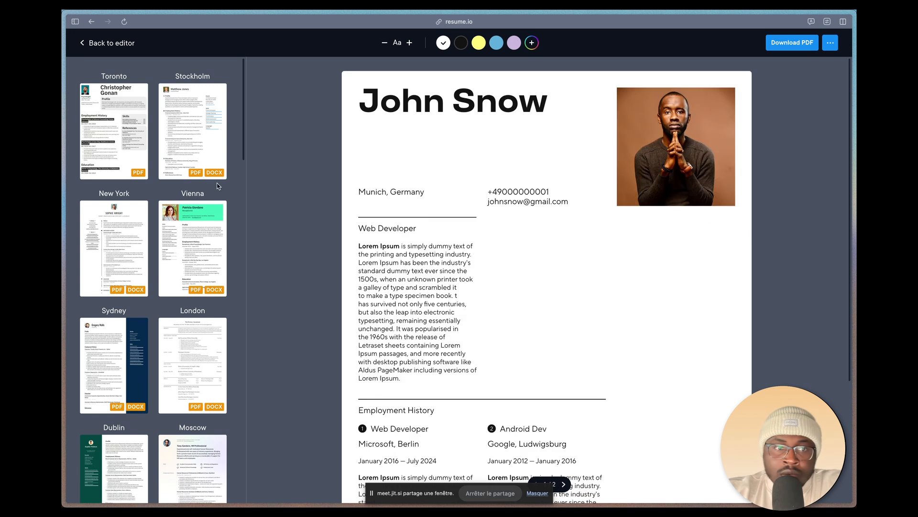
click(124, 148)
scroll(420, 242, down, 2)
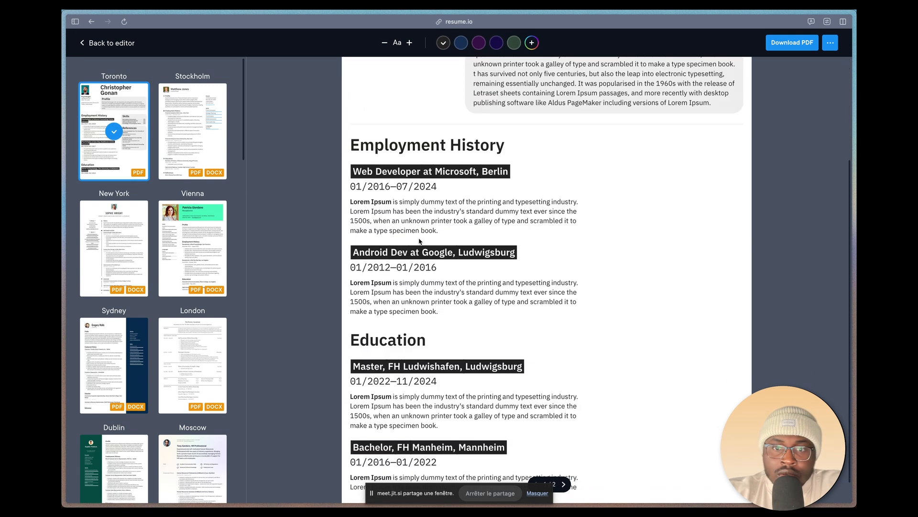
click(181, 259)
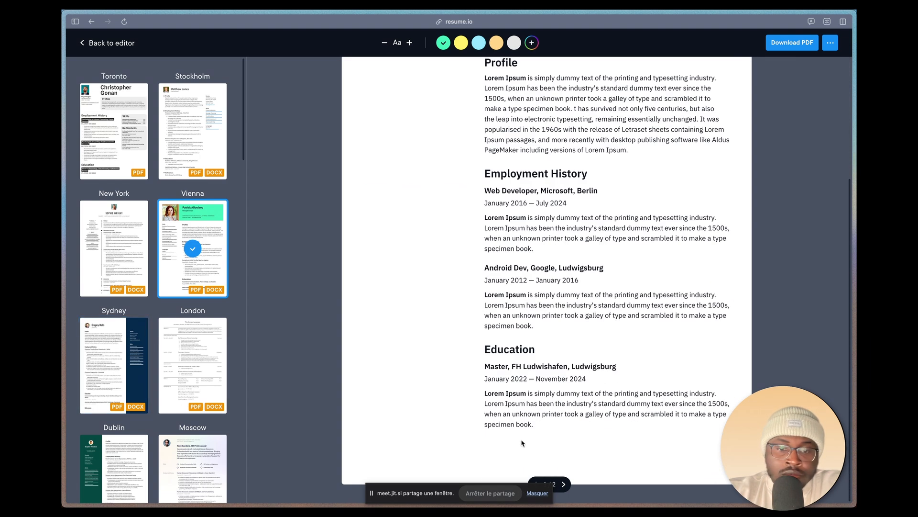
click(107, 42)
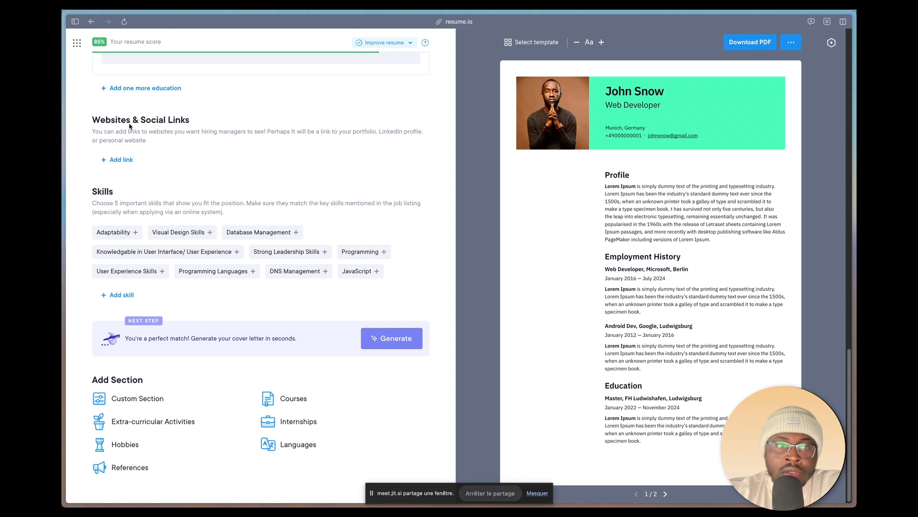
click(121, 159)
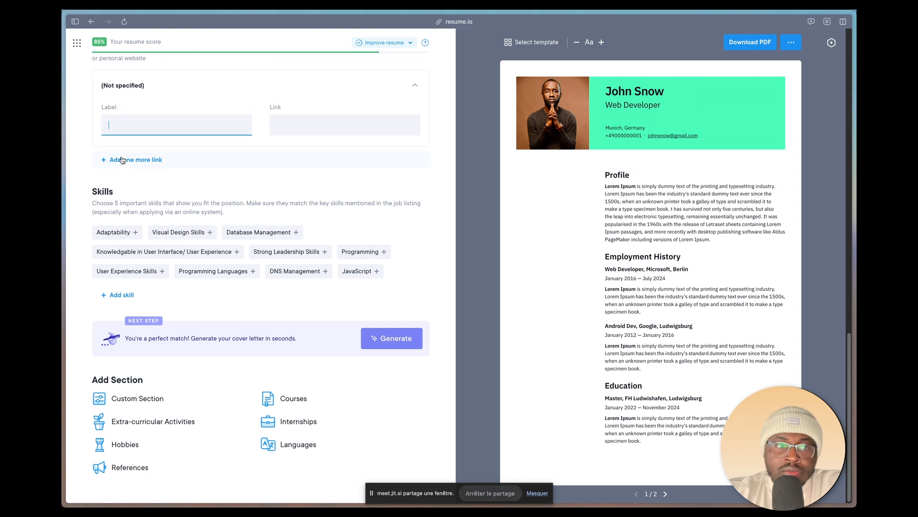
click(161, 123)
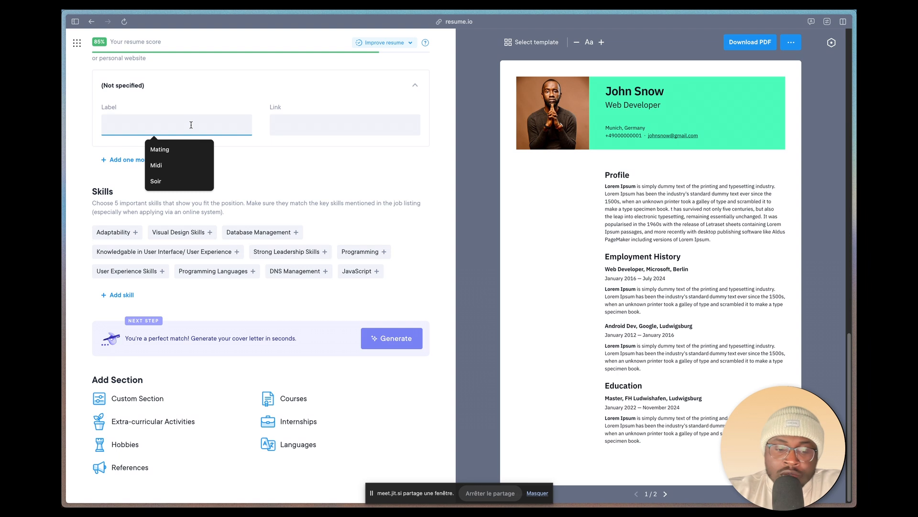
text(Face)
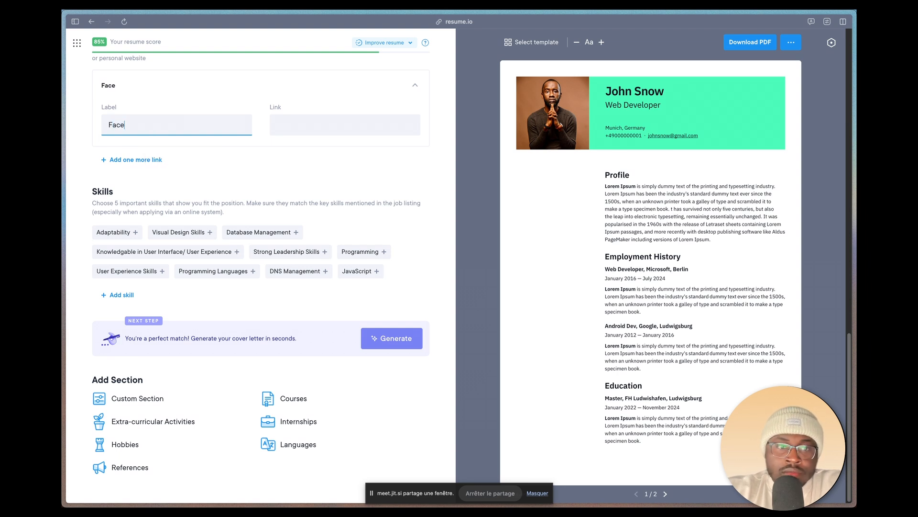
text(book)
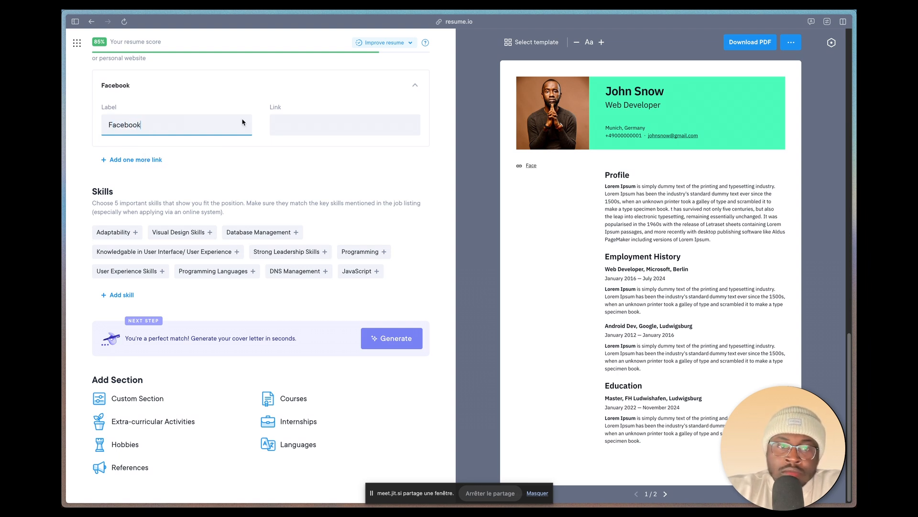
click(306, 119)
text(https://)
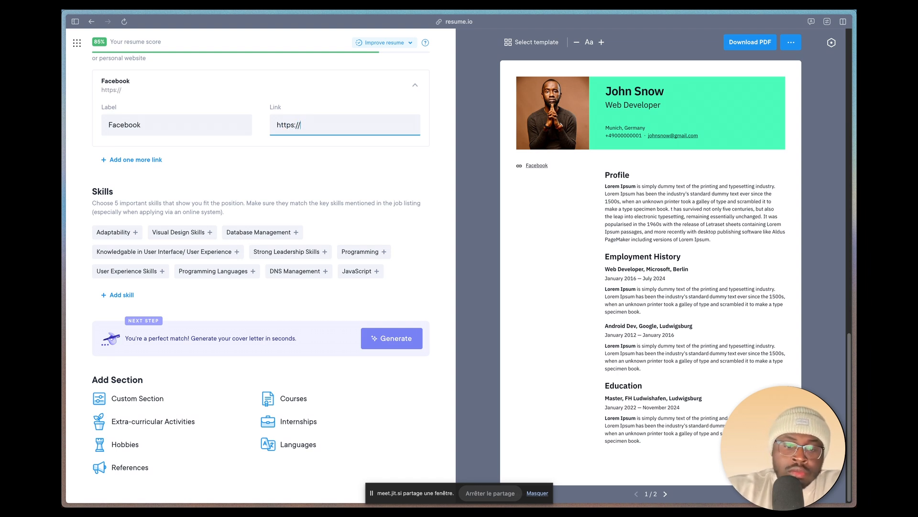
text(facebook)
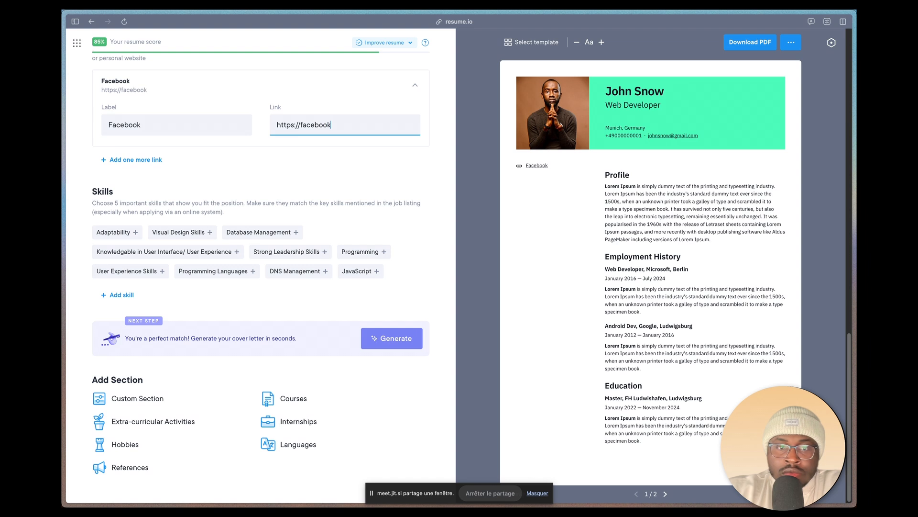
text(.com)
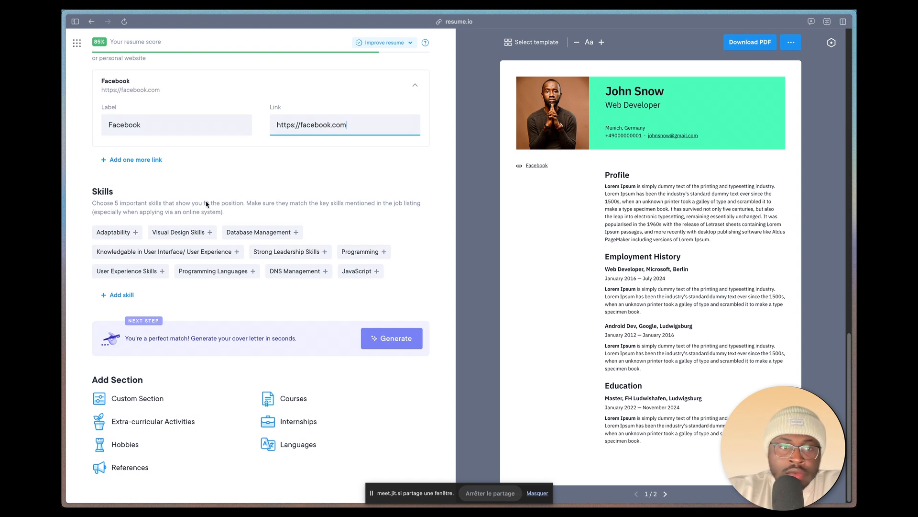
click(138, 157)
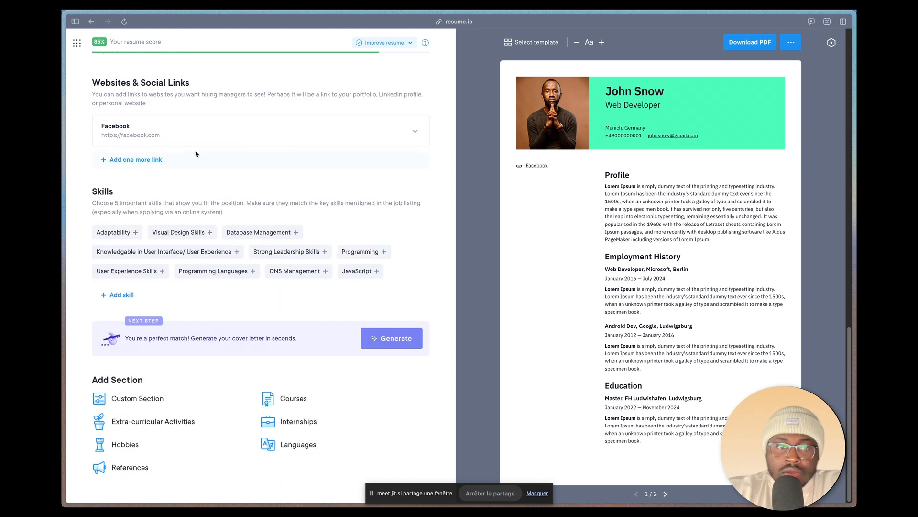
click(138, 160)
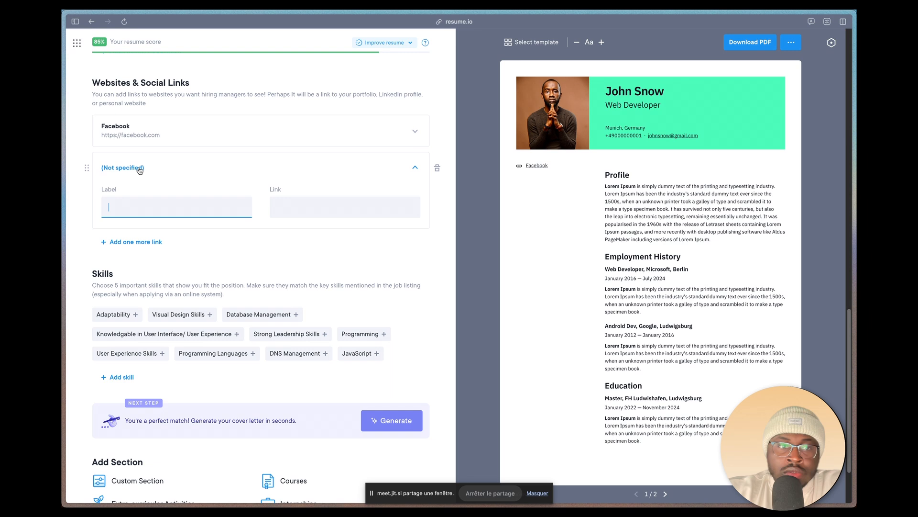
click(142, 215)
text(Twiter)
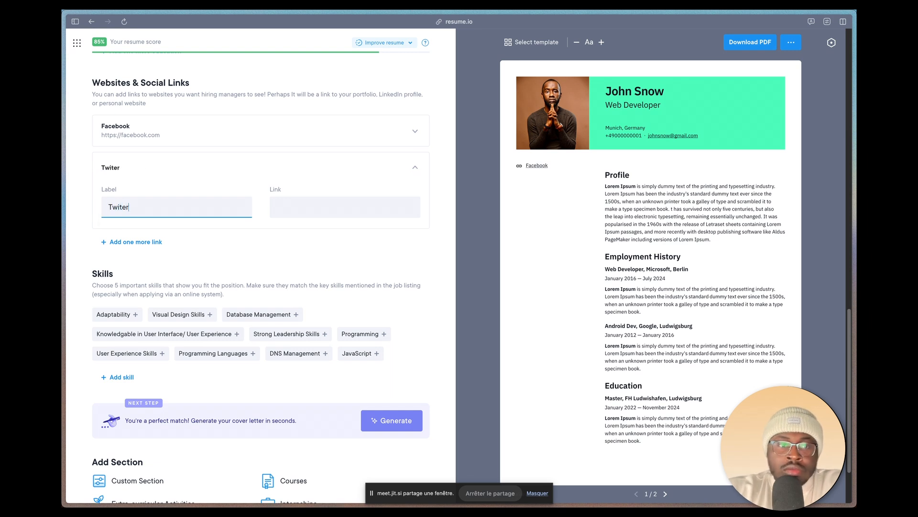
click(304, 203)
click(340, 232)
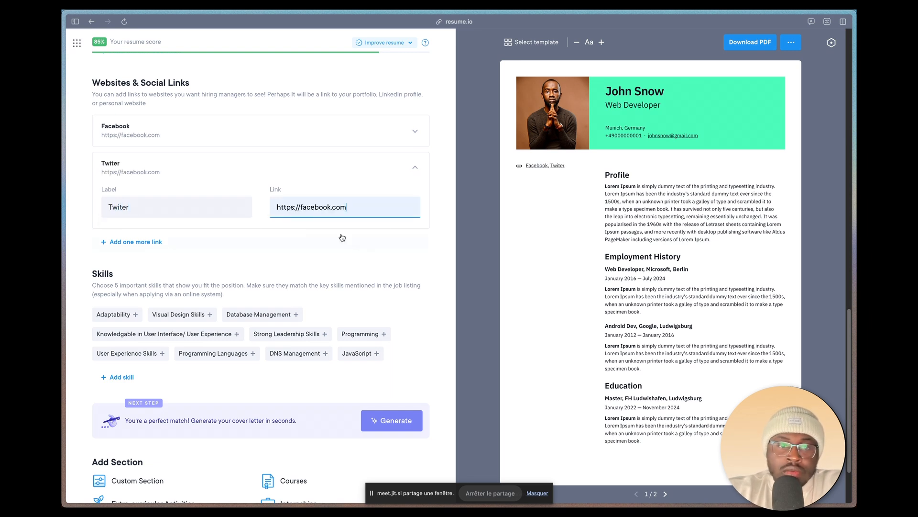
click(126, 242)
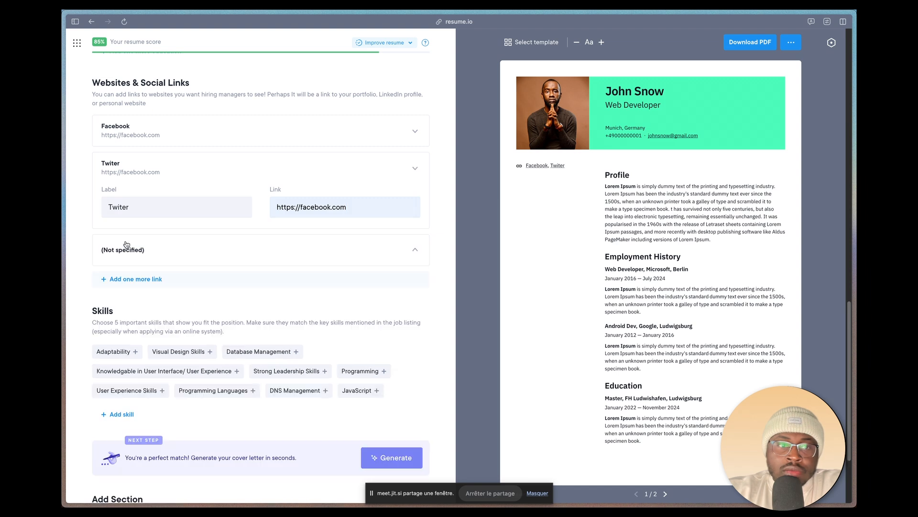
Step: Add the suggested skills Adaptability, JavaScript and User Experience Skills to the resume
scroll(223, 287, down, 2)
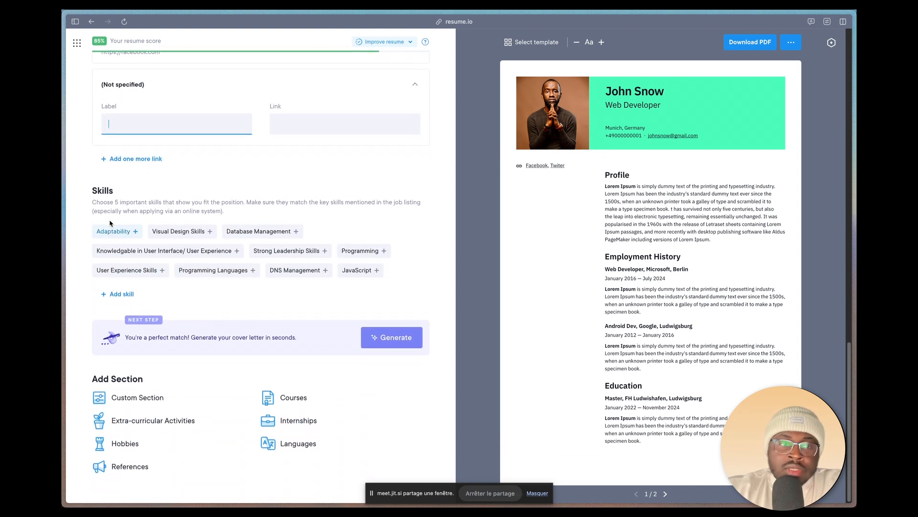
click(113, 233)
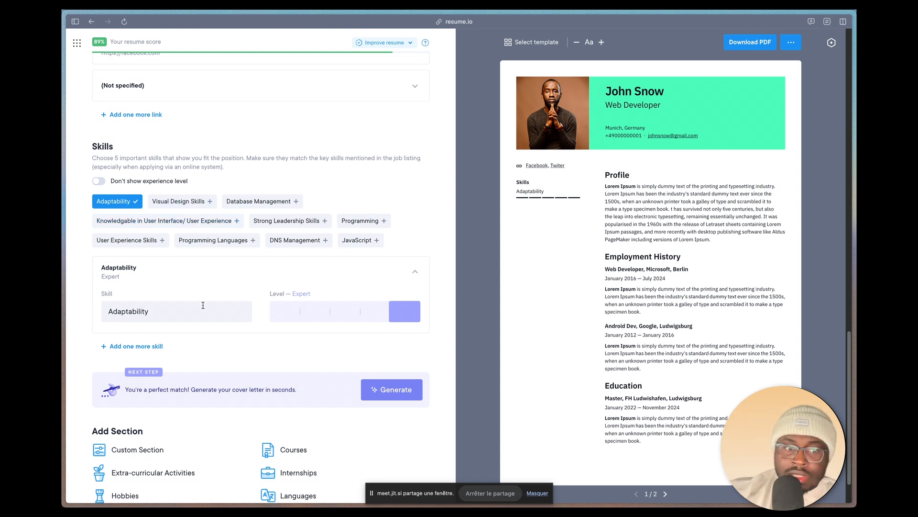
scroll(203, 305, down, 2)
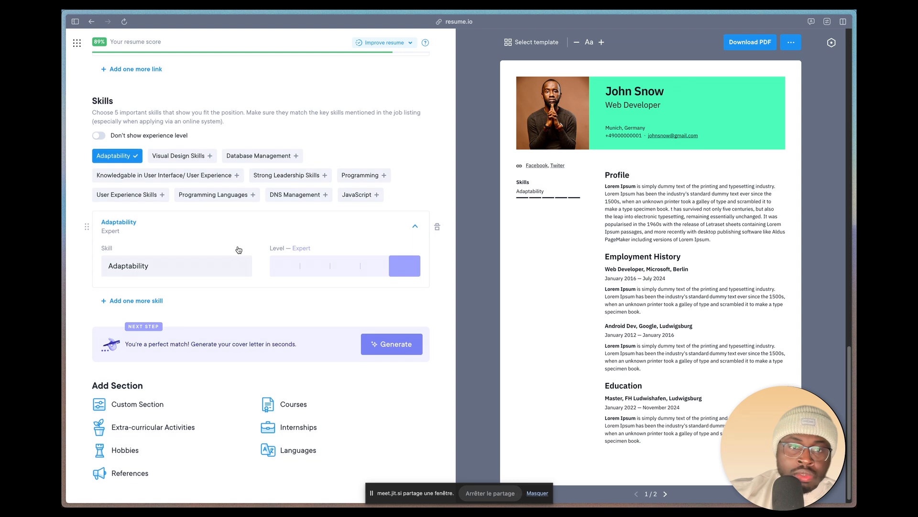
click(358, 194)
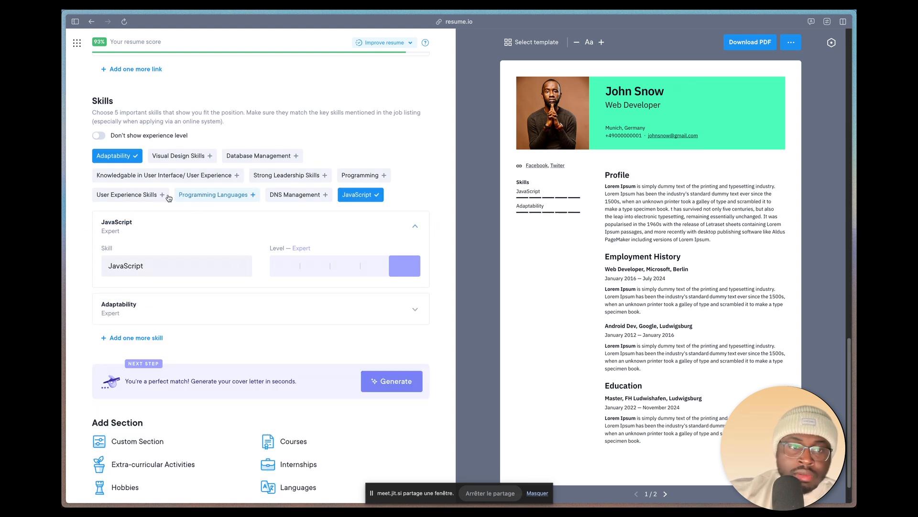
click(124, 195)
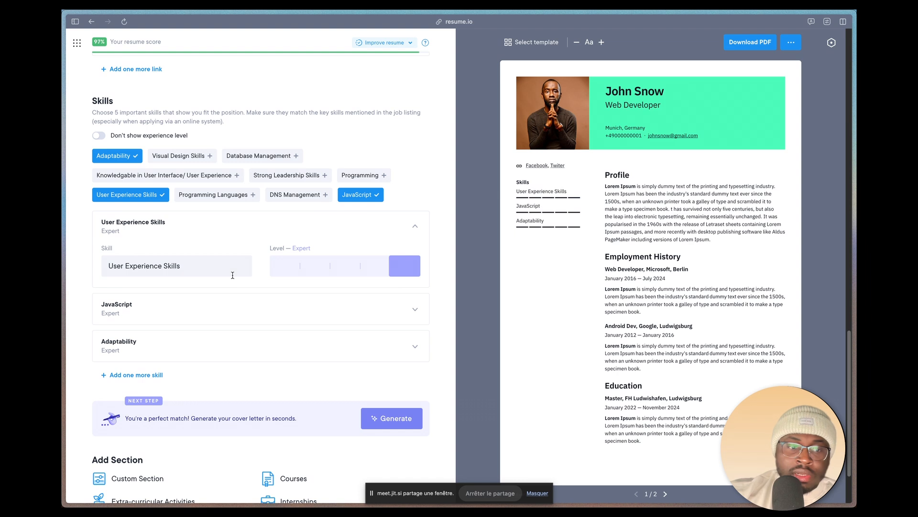
scroll(139, 296, down, 2)
scroll(192, 153, up, 5)
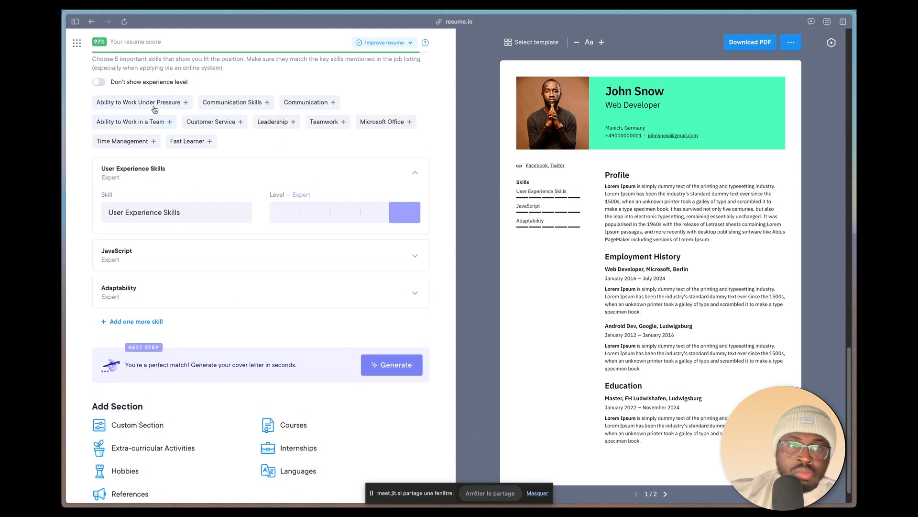
scroll(313, 121, up, 4)
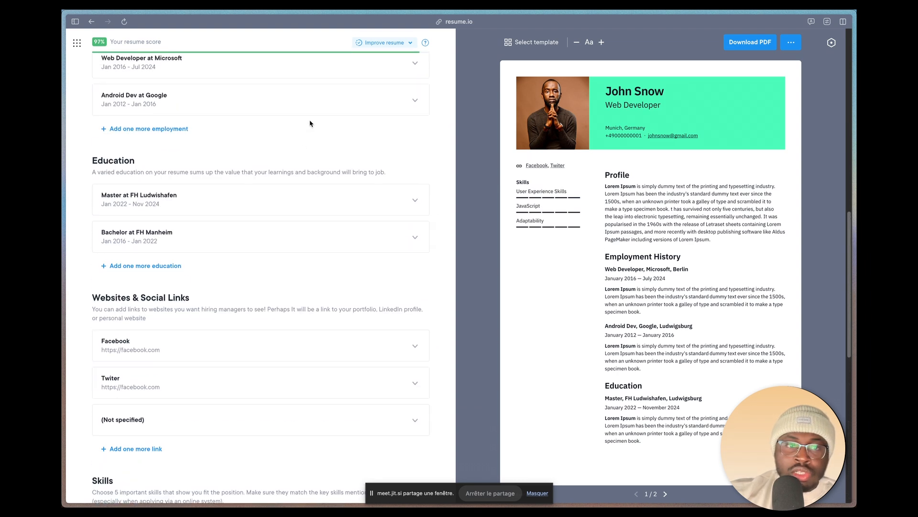
Step: Add one more skill named design to the Skills section
scroll(311, 148, up, 3)
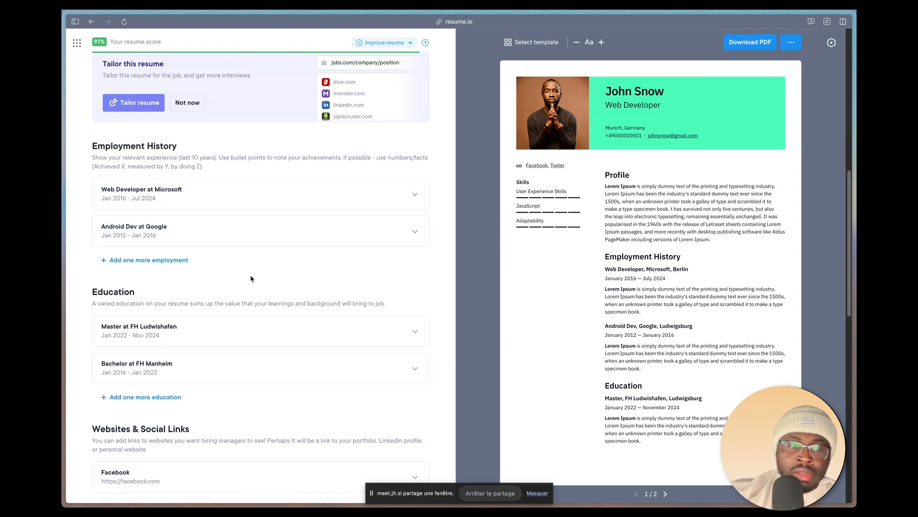
scroll(250, 277, down, 10)
scroll(251, 275, up, 1)
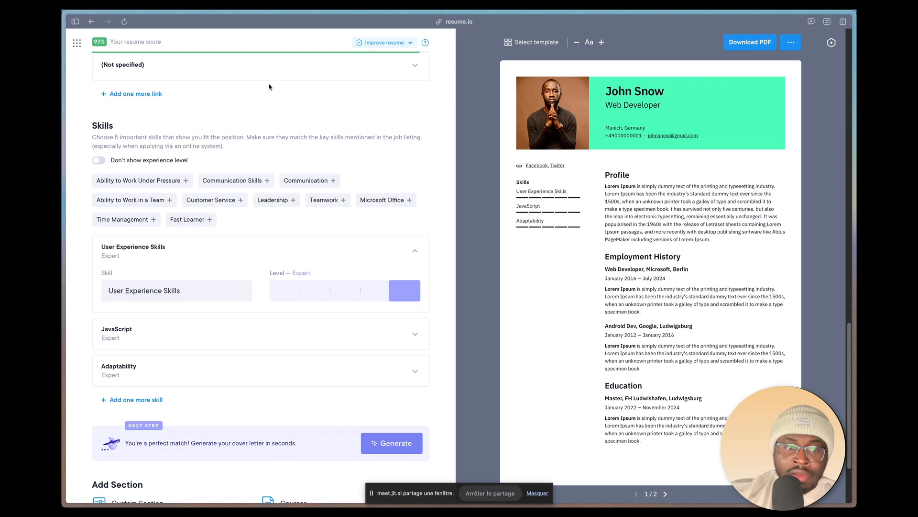
scroll(266, 134, down, 2)
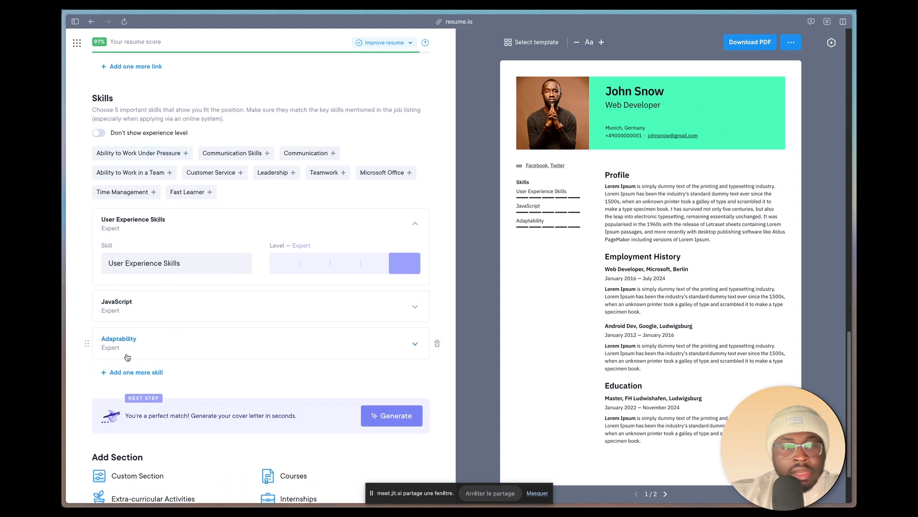
click(127, 372)
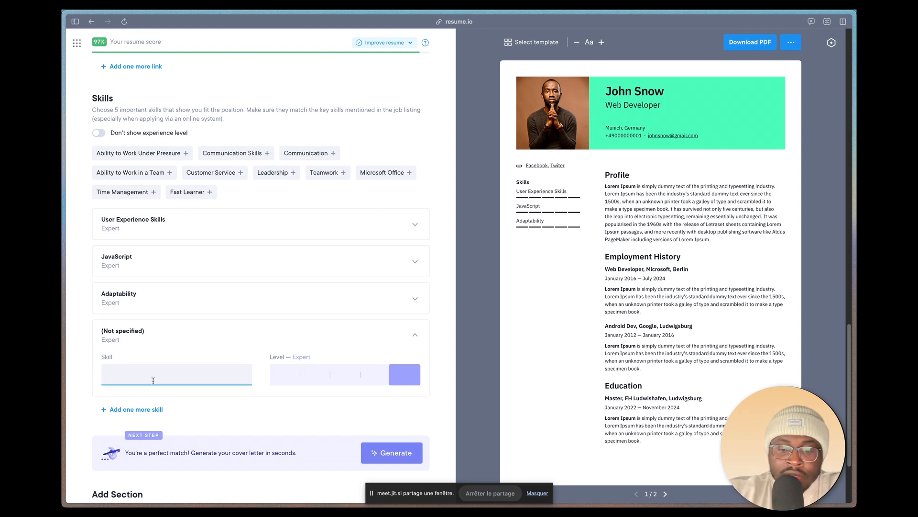
text(design)
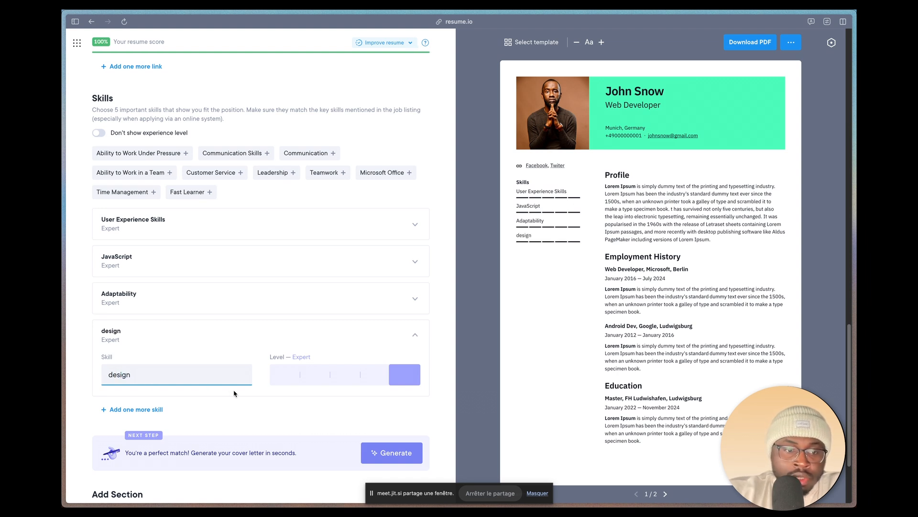
click(234, 402)
Step: Set the level of User Experience Skills to Skillful and the level of JavaScript to Experienced
scroll(294, 398, down, 2)
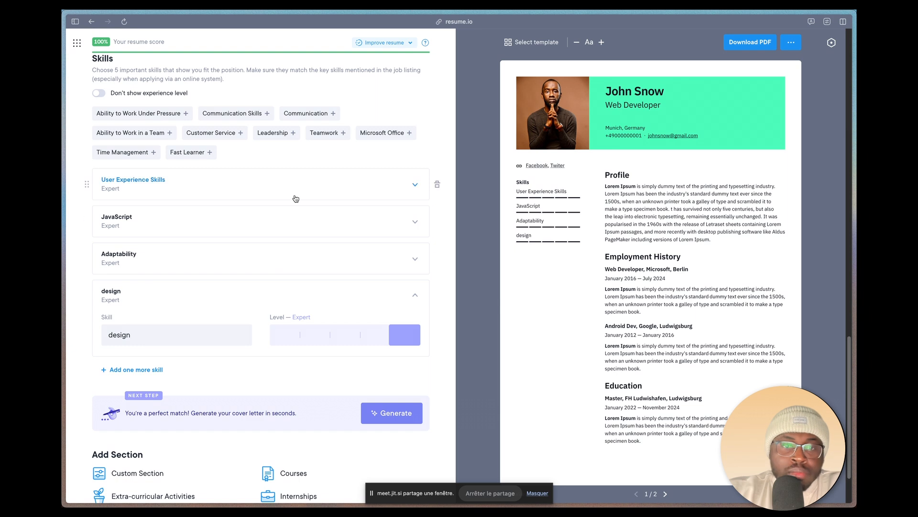
click(139, 183)
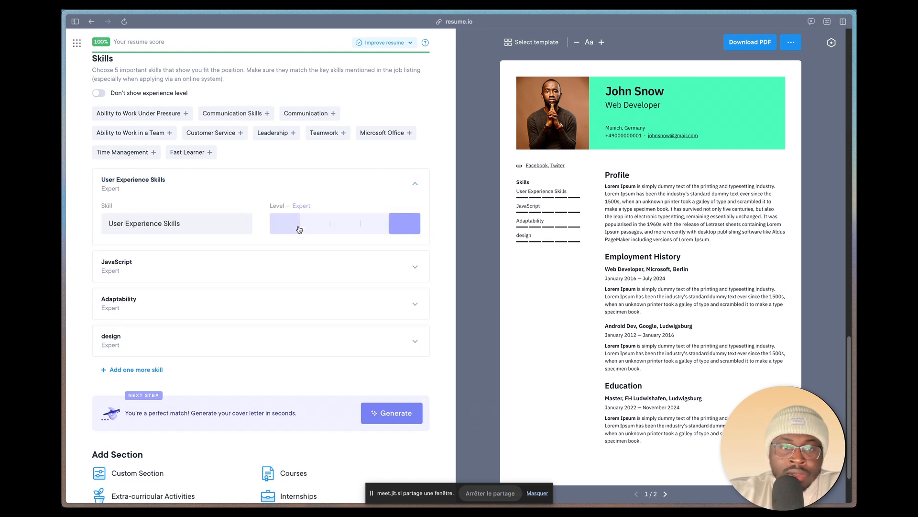
click(344, 225)
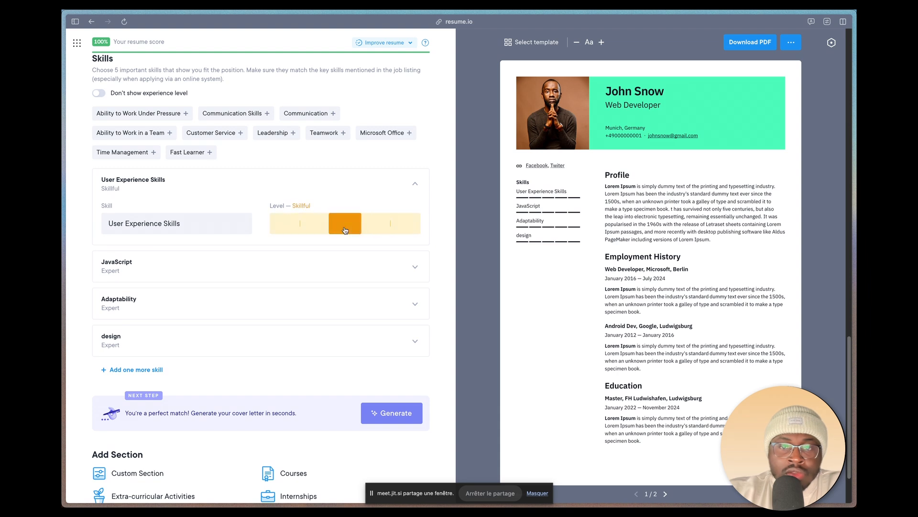
click(410, 271)
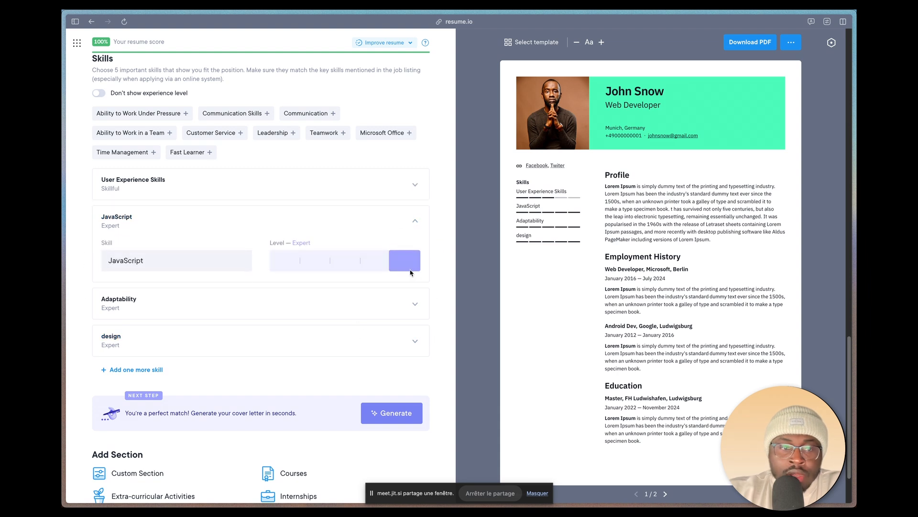
click(375, 260)
Step: Set the level of the Adaptability skill to Novice and the level of the design skill to Beginner
click(355, 308)
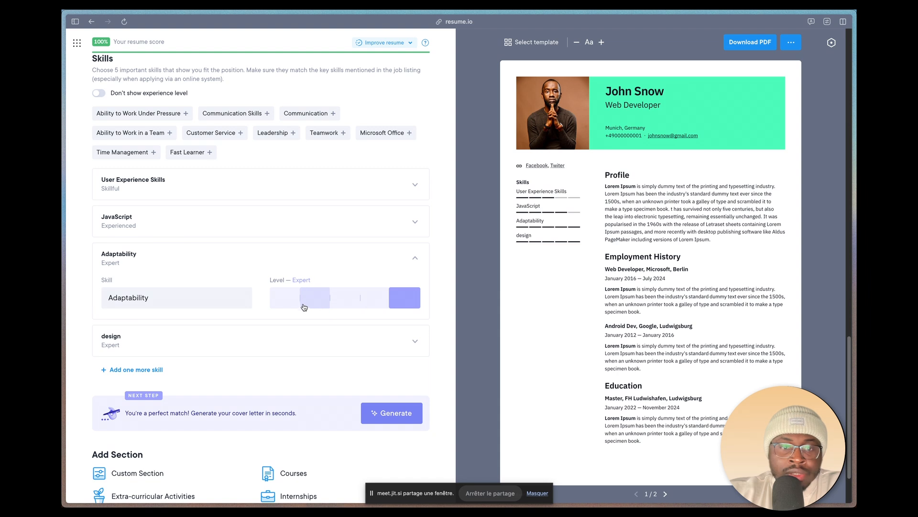
click(287, 300)
click(246, 325)
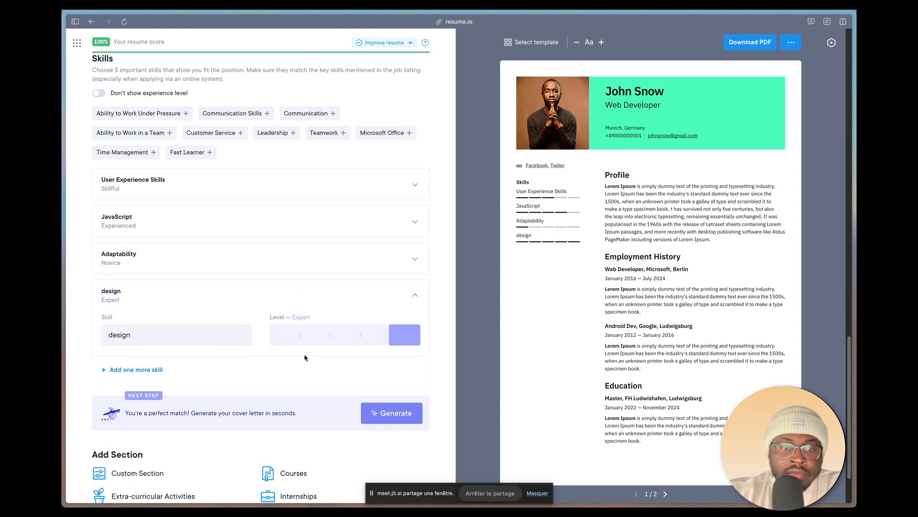
click(312, 335)
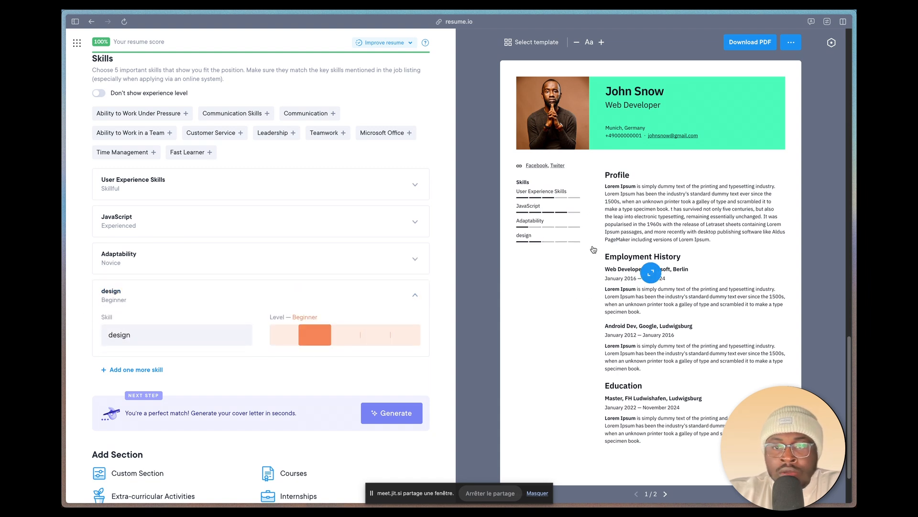
Step: Check the second page of the resume preview and return to the first page
scroll(211, 373, down, 3)
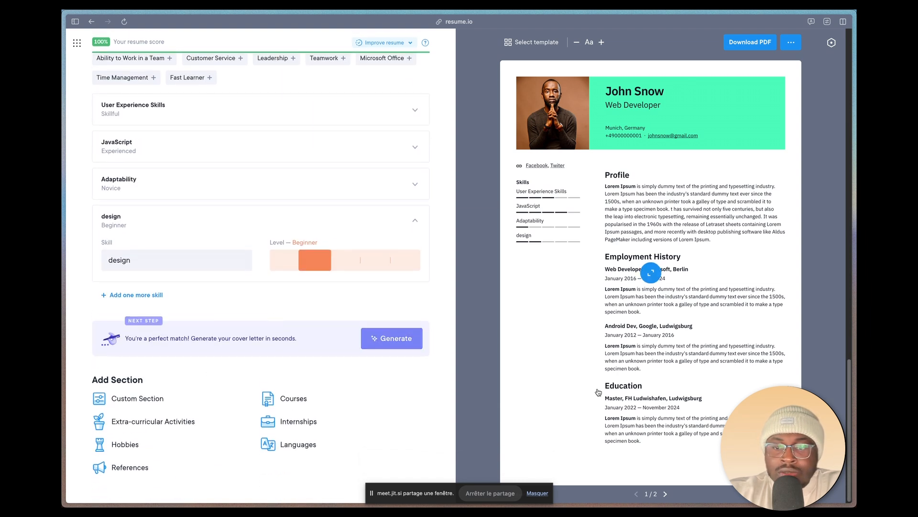
click(665, 493)
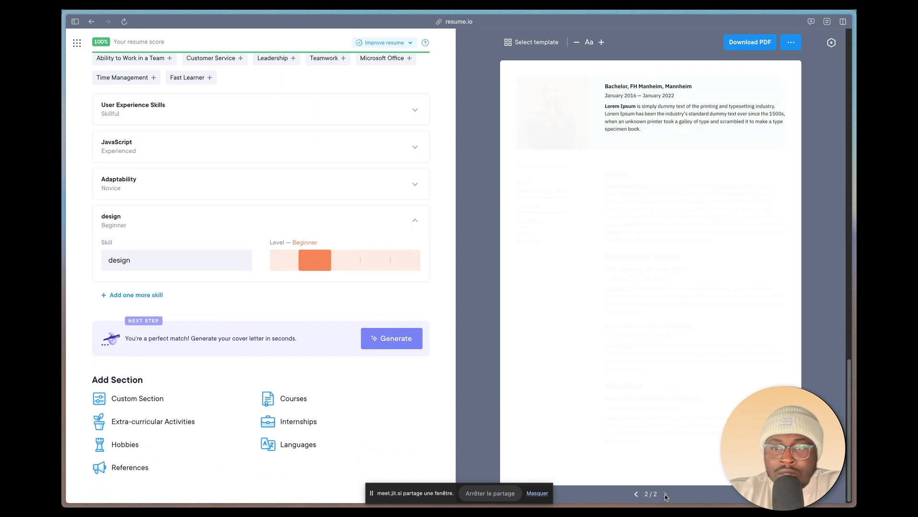
click(636, 494)
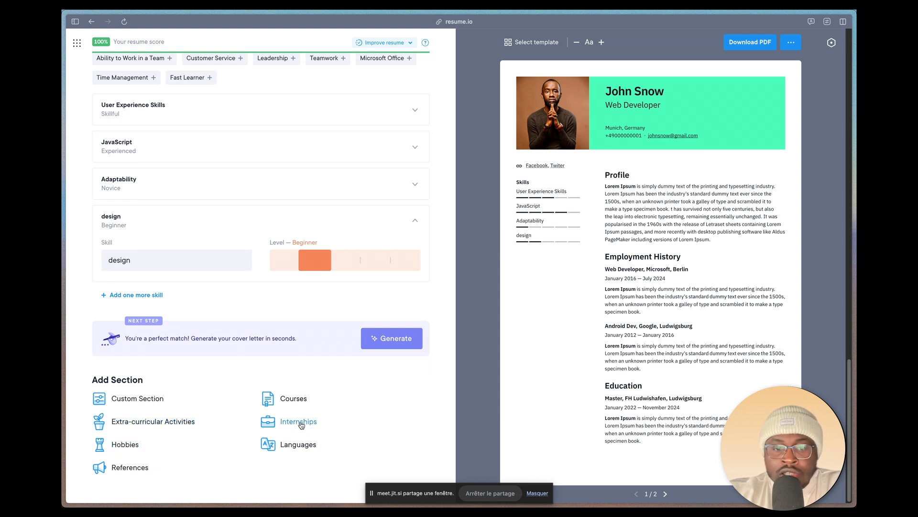
Step: Add a Languages section and enter Francais with the level Native speaker
click(280, 447)
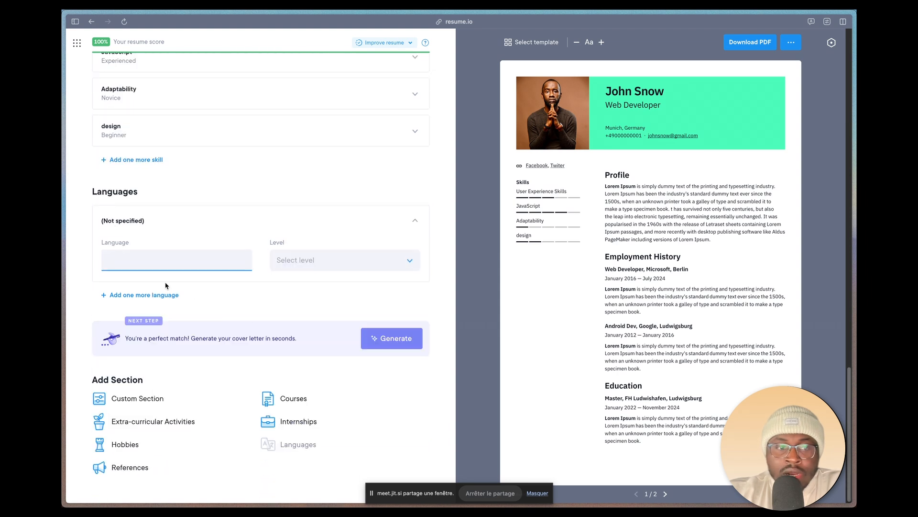
text(Fra)
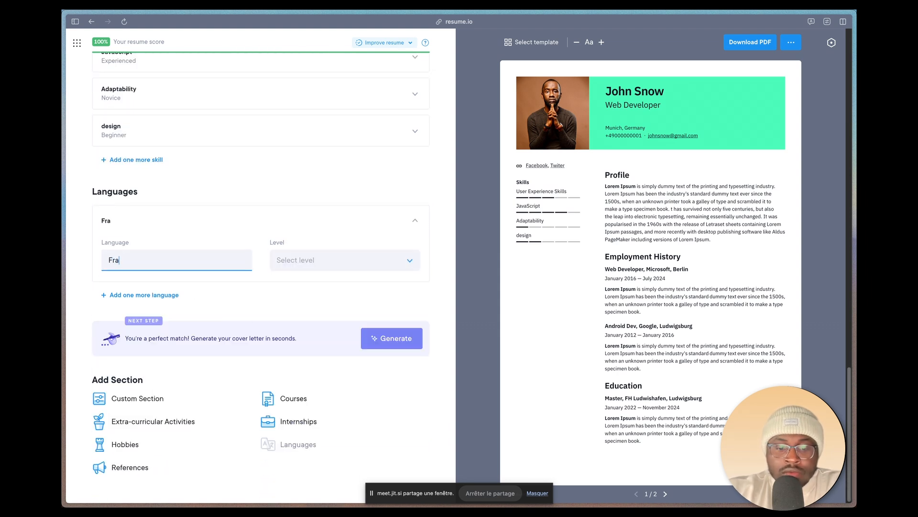
text(ncais)
click(406, 260)
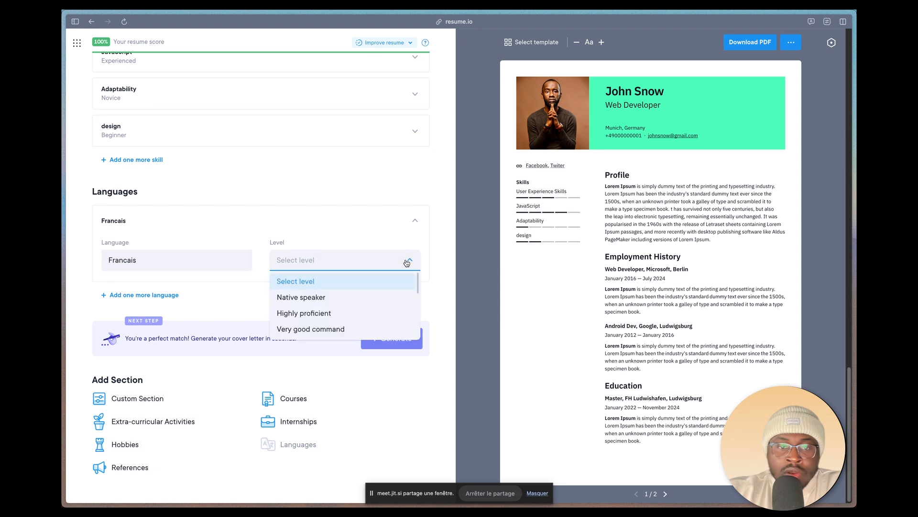
click(341, 300)
Step: Add a second language, Anglais, with the level Highly proficient
click(144, 295)
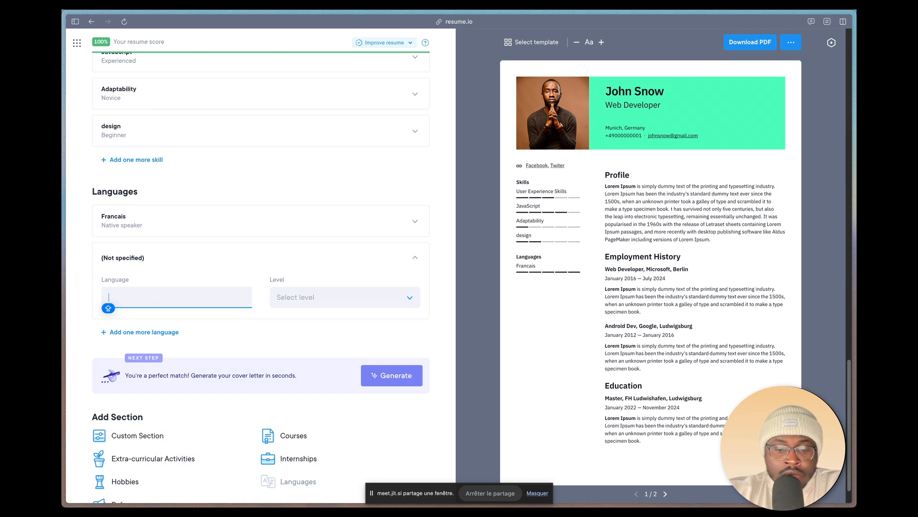
text(ANglais)
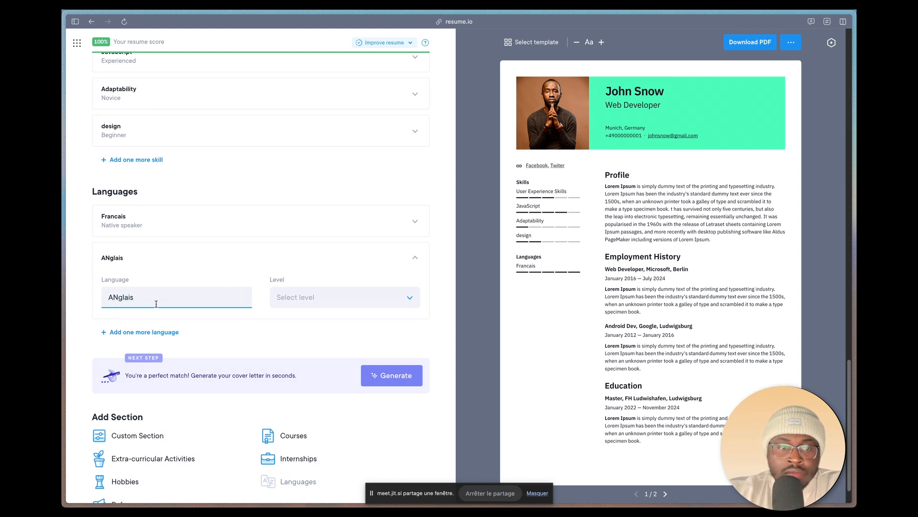
click(125, 296)
key(BackSpace)
text(n)
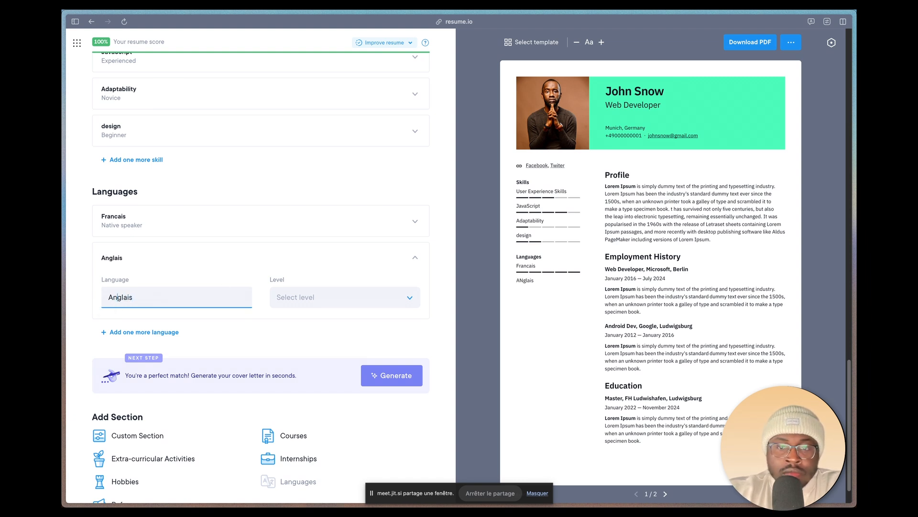
click(304, 295)
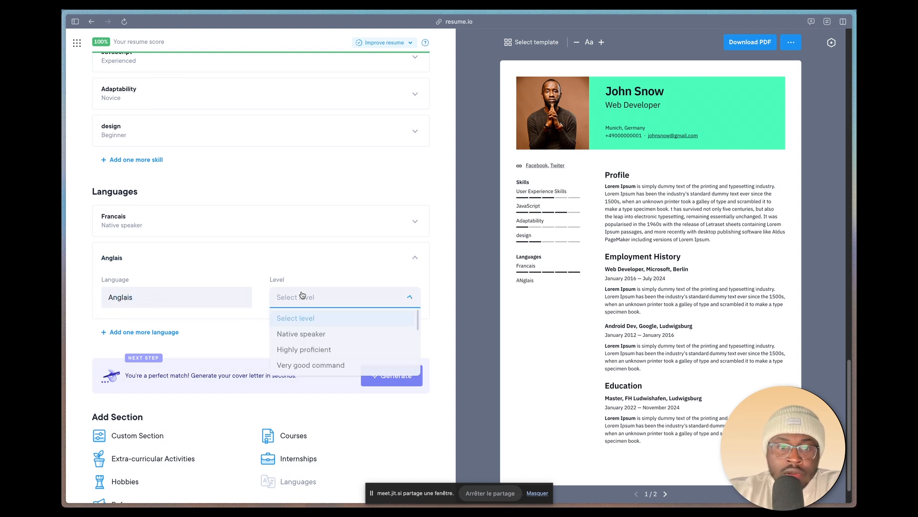
click(317, 349)
Step: Add a third language, Allemand, with the level Very good command
click(137, 332)
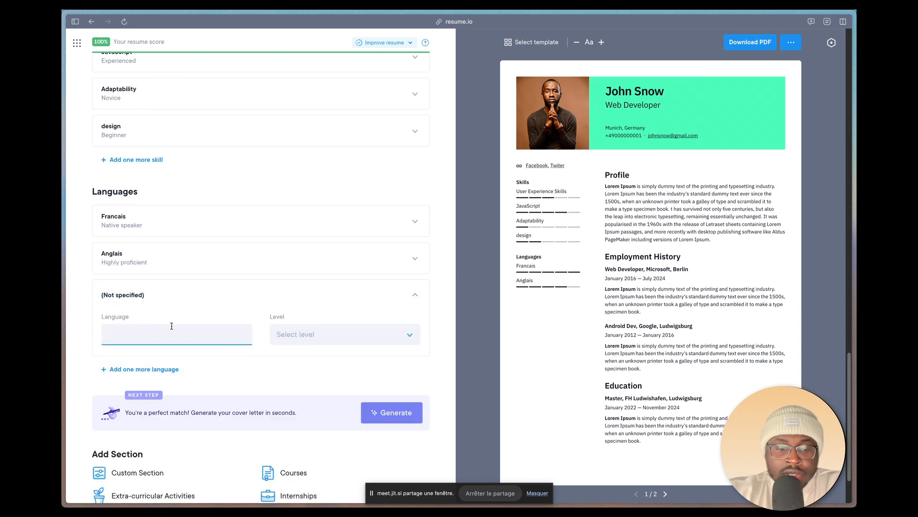
text(Allemand)
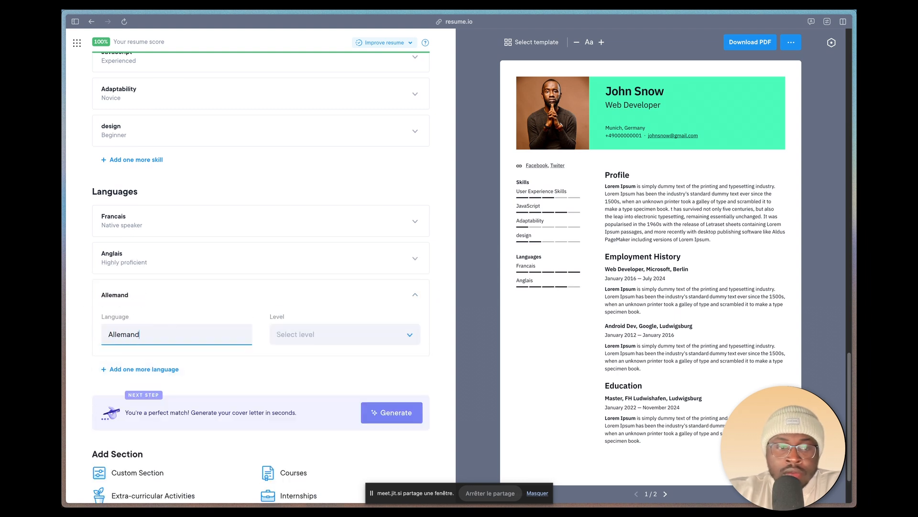
click(303, 333)
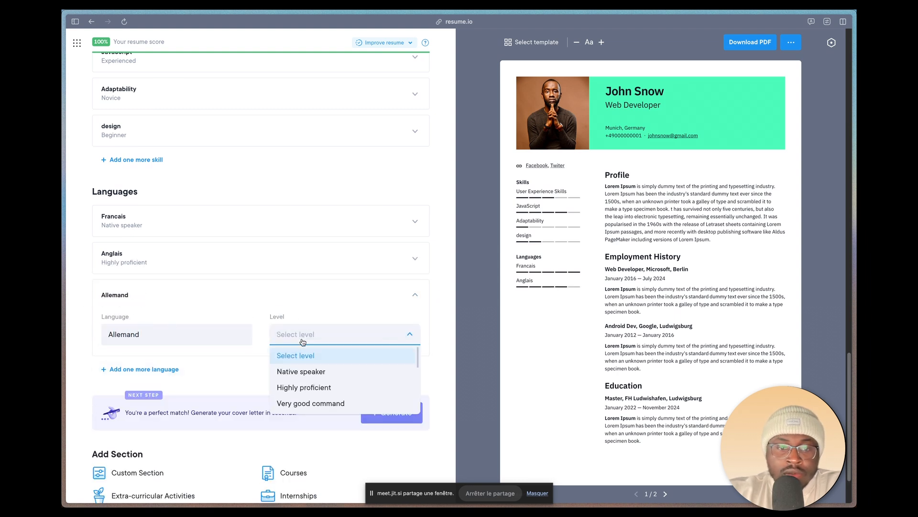
click(305, 404)
Step: Add a fourth language, Espagnol, with the level Very good command
scroll(287, 382, down, 1)
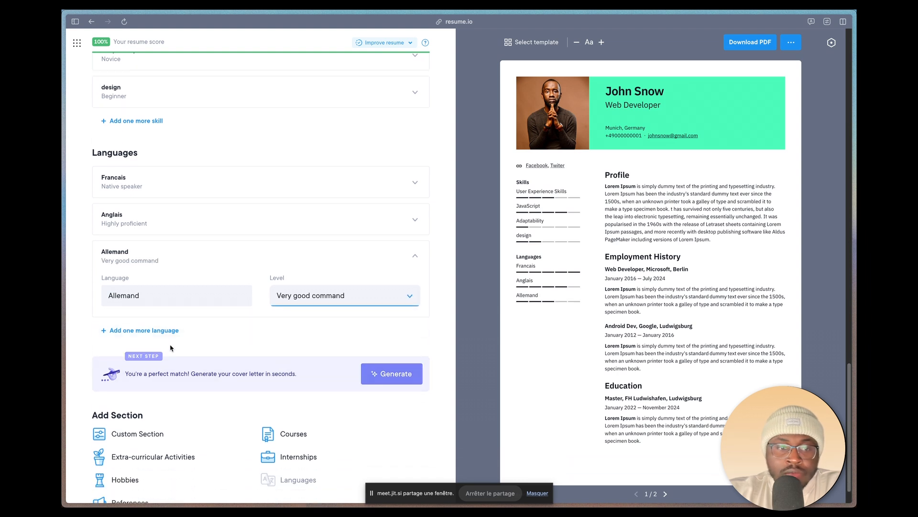
click(158, 330)
text(Esp)
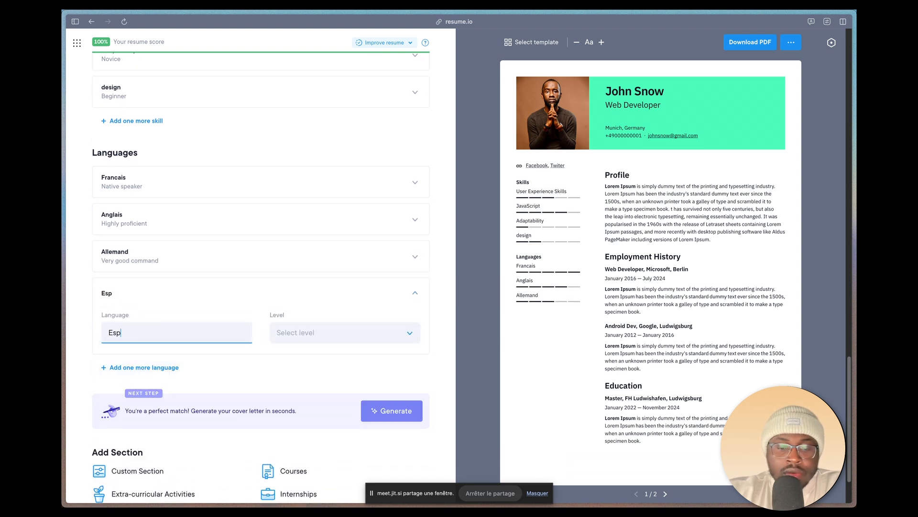
text(agnol)
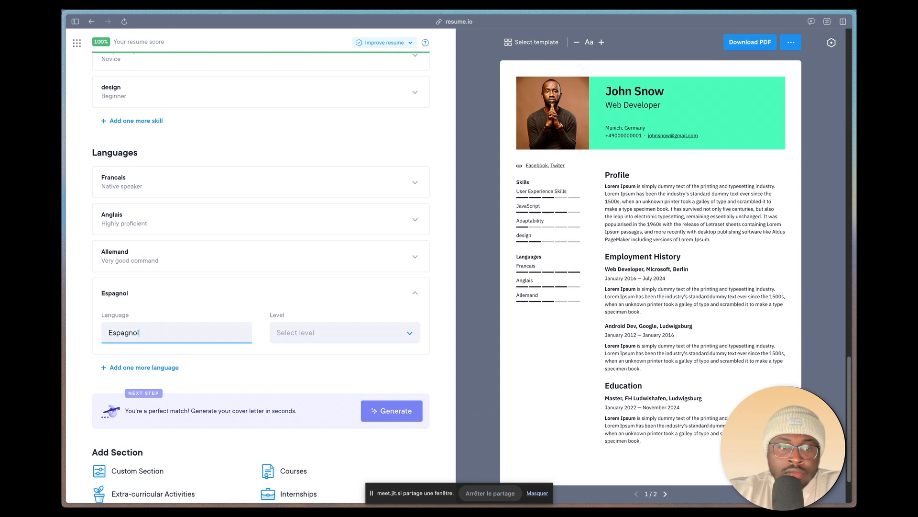
click(306, 332)
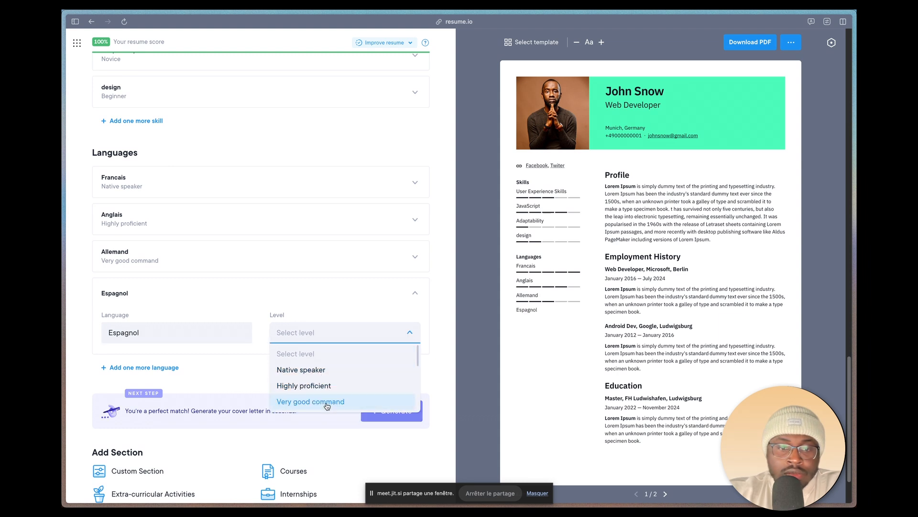
click(307, 401)
Step: Add an Internships section and enter the job title Management and the employer Bosh
scroll(313, 358, down, 3)
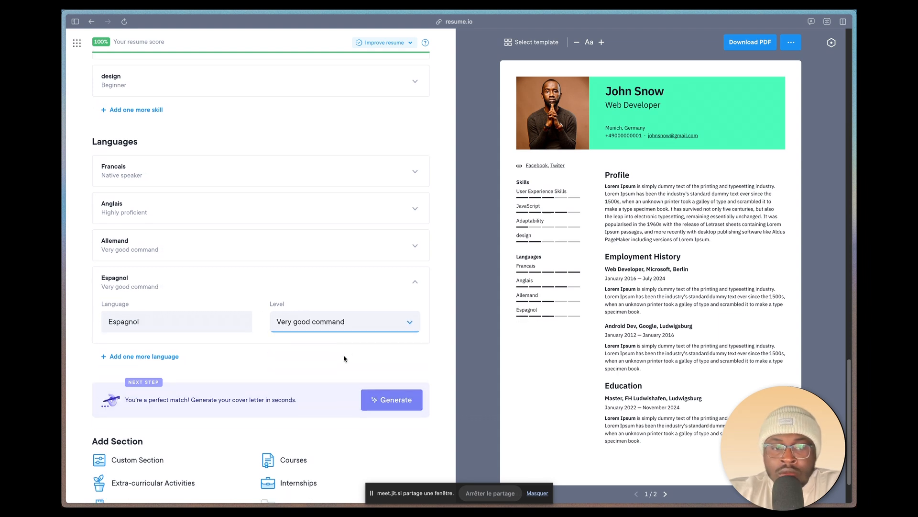
click(279, 423)
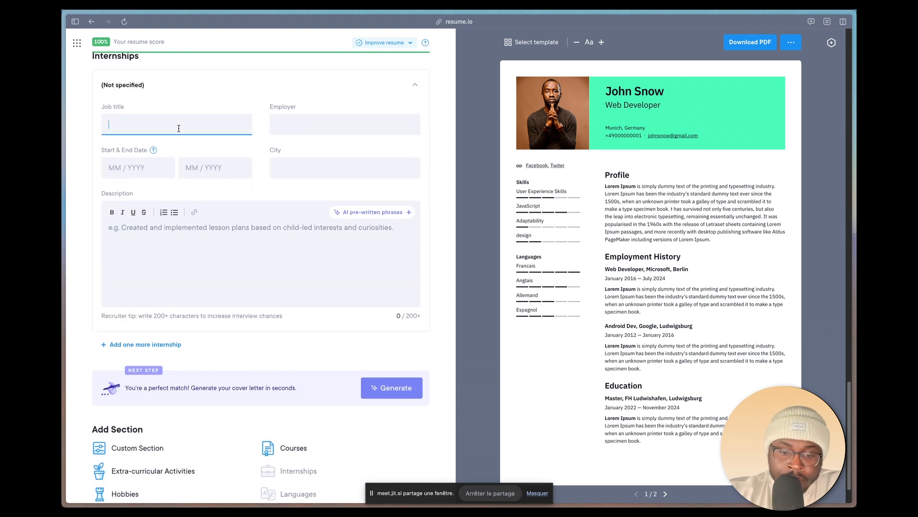
text(Mana)
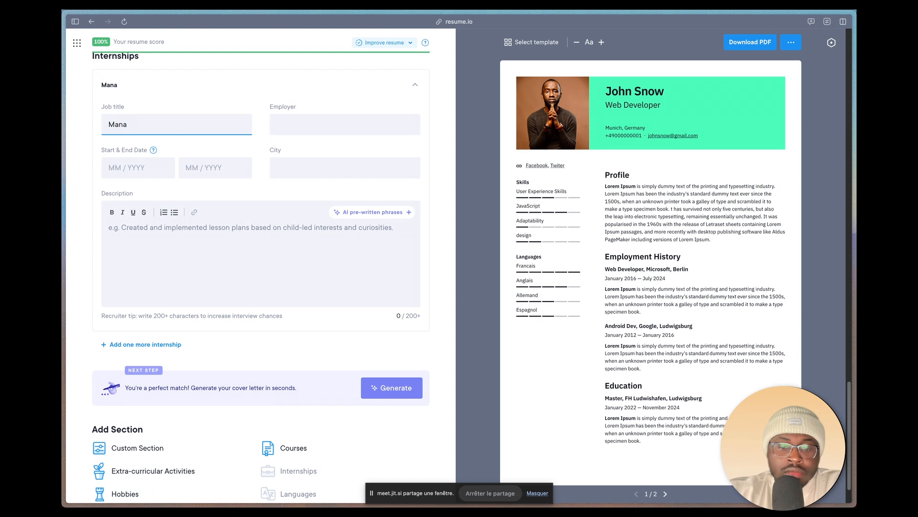
text(gement)
click(308, 129)
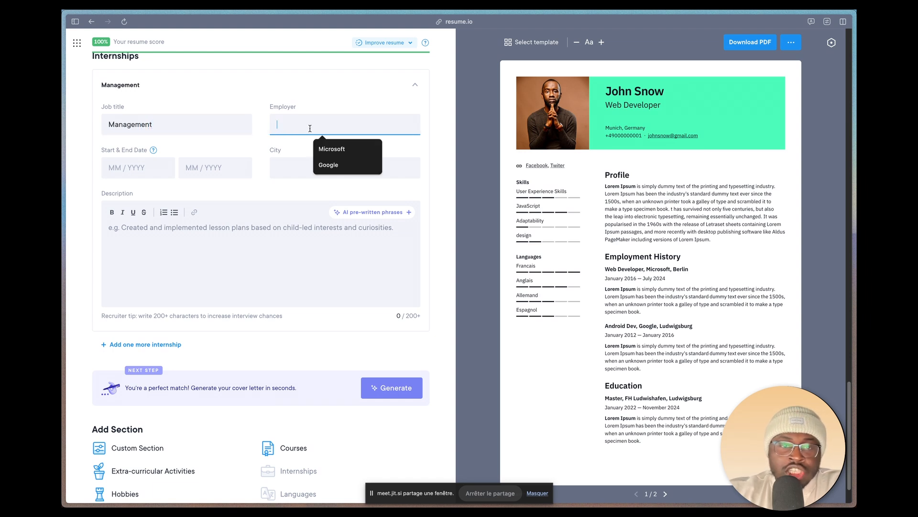
text(Bosh)
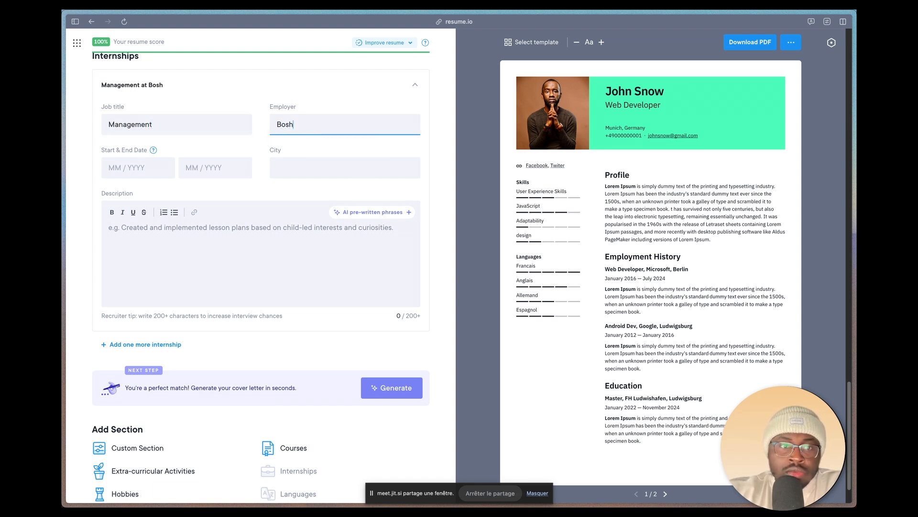
Step: Set the Bosh internship's dates to Jul 2023 through Jul 2024 and its city to Bremen
click(148, 171)
click(117, 196)
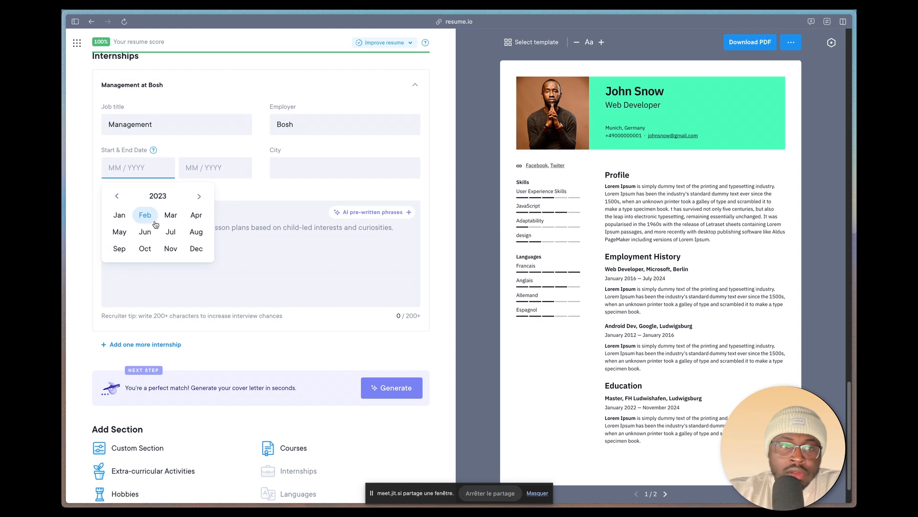
click(171, 232)
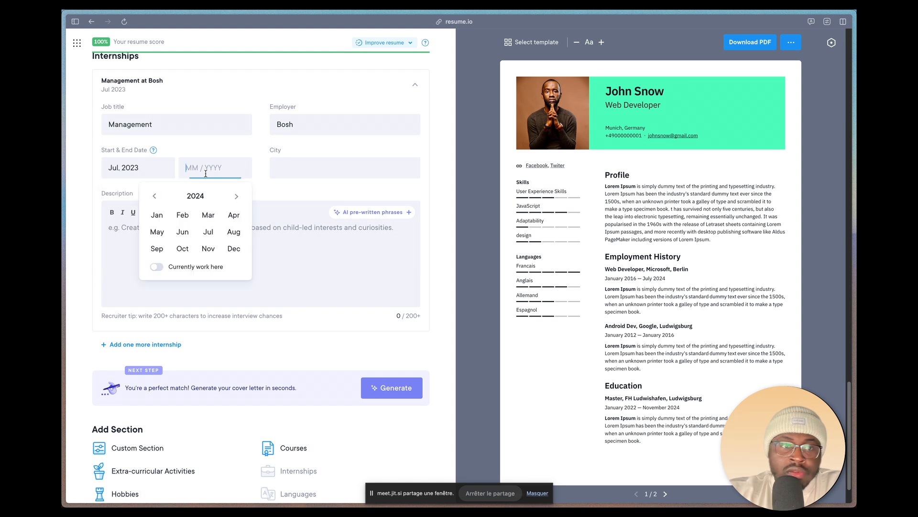
click(213, 235)
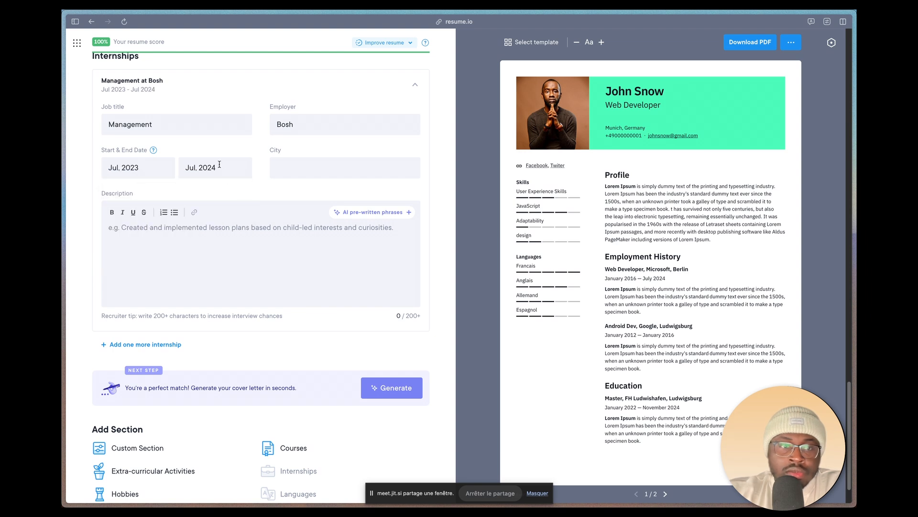
click(312, 174)
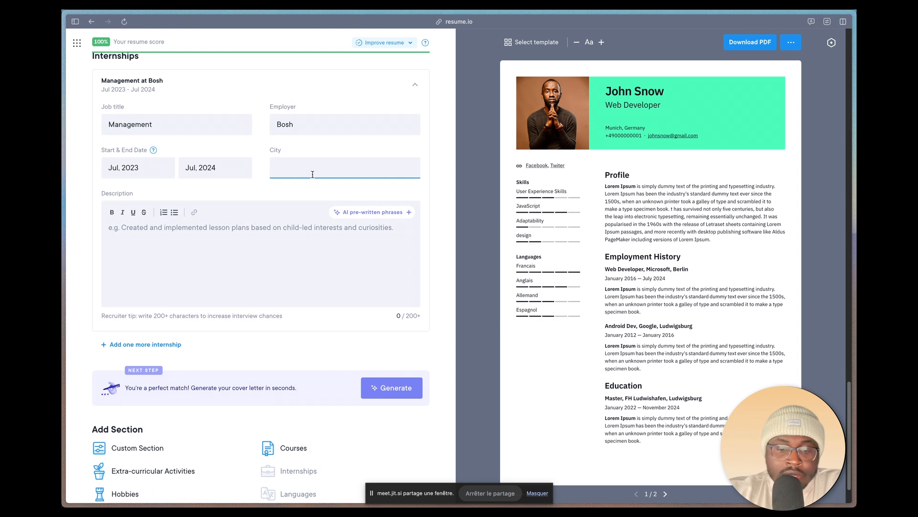
text(Breme)
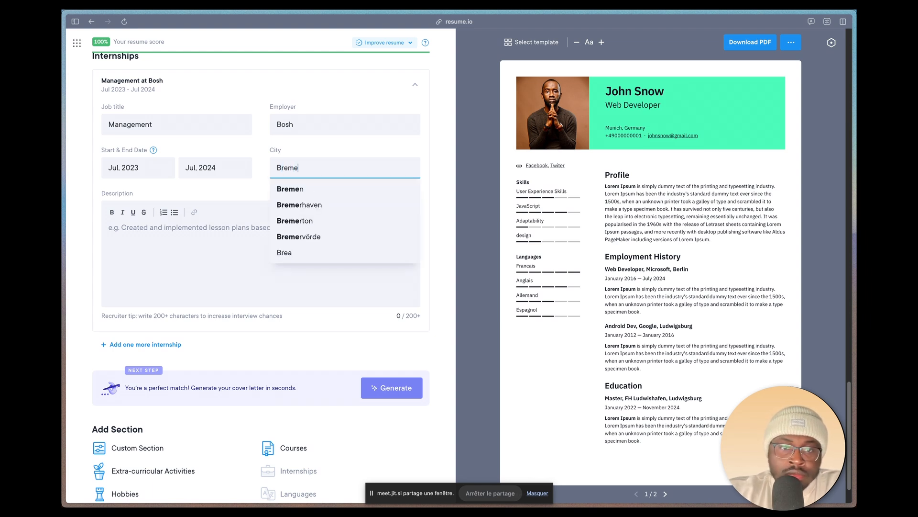
click(319, 195)
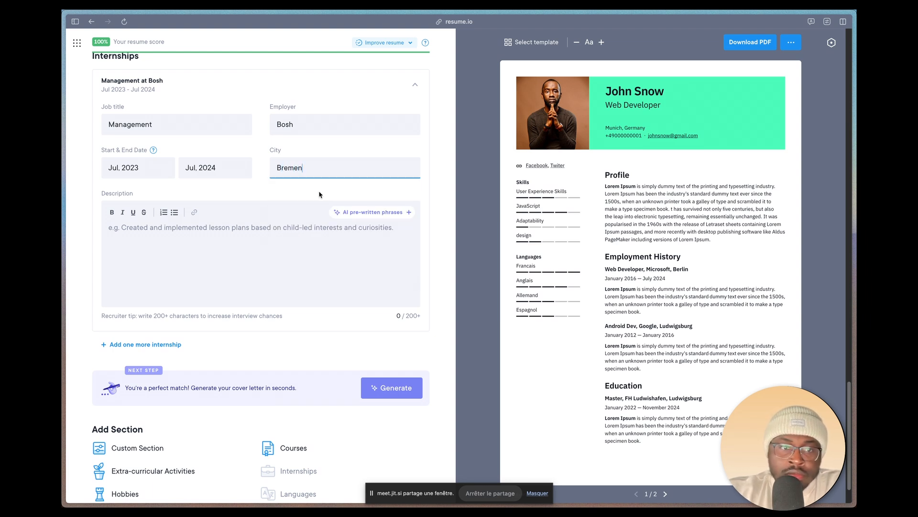
Step: Paste the Lorem Ipsum text as the internship description and check the second page of the resume preview
click(266, 241)
text(Lorem Ipsum is simply dummy text of the printing and typesetting industry. Lorem Ipsum has been the industry's standard dummy text ever since the 1500s, when an unknown printer took a galley of type and scrambled it to make a type specimen book.)
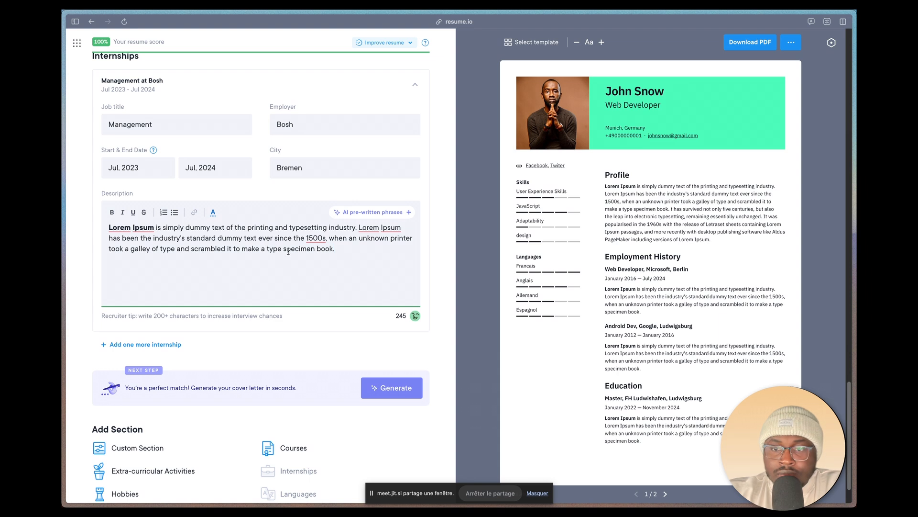
click(666, 493)
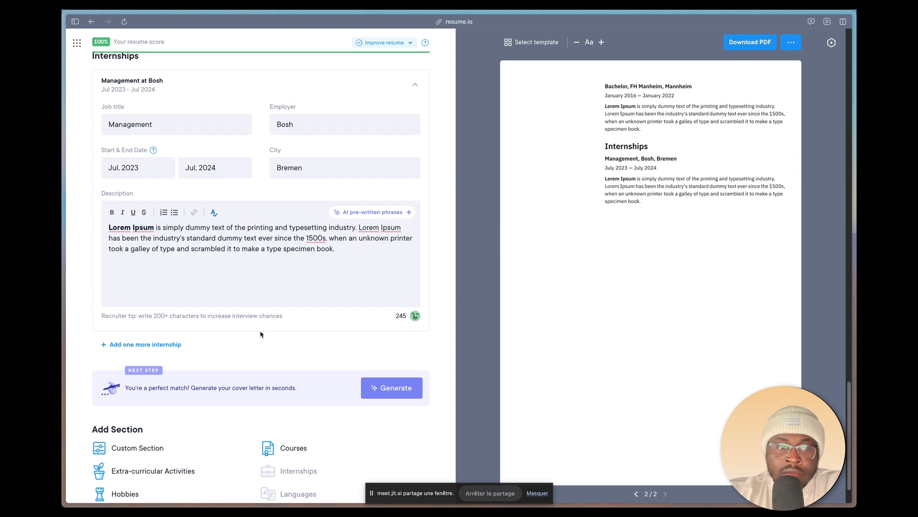
Step: Add a Hobbies section with "Football, Jeux vidéos, ...." and check it on the first page of the preview
scroll(228, 364, down, 2)
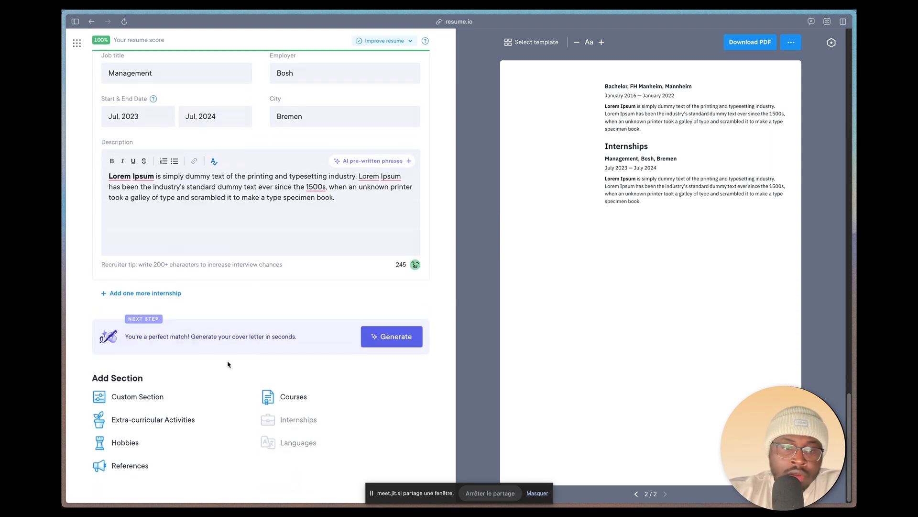
click(123, 442)
click(157, 272)
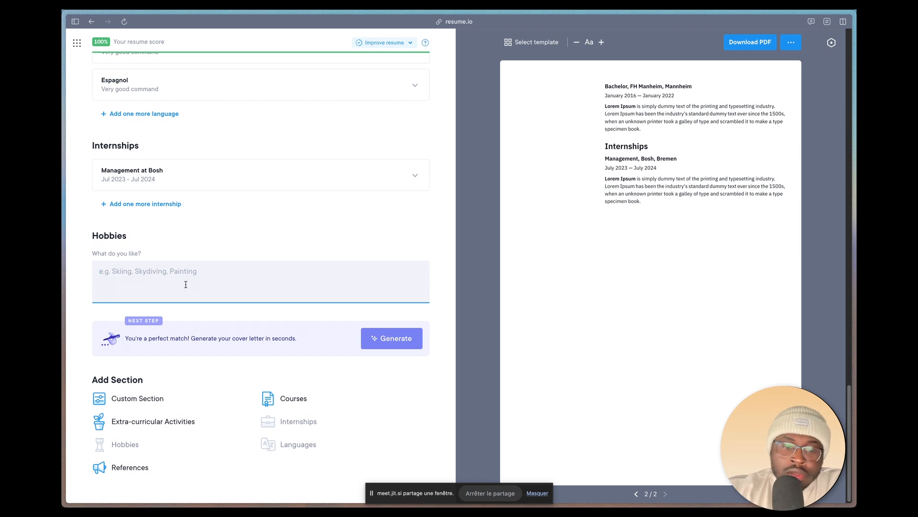
text(F)
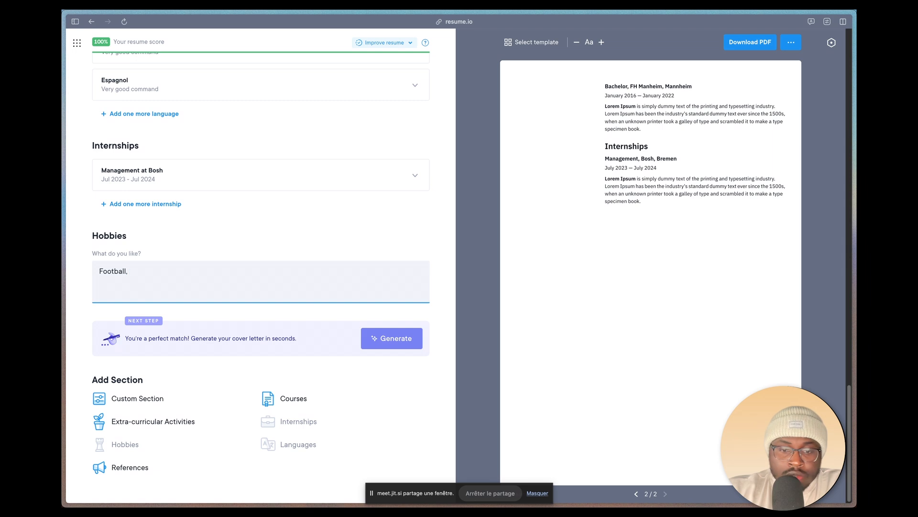
text(ootball, Jeux vidéos, ....)
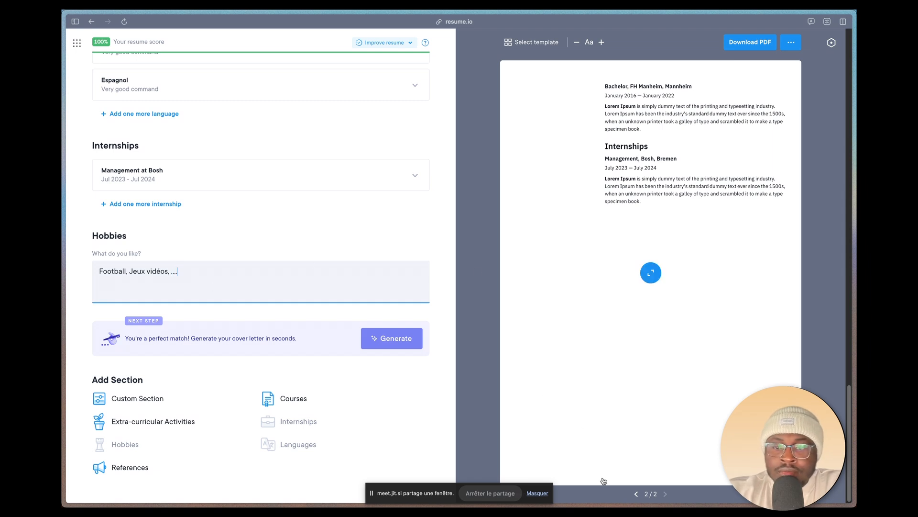
click(636, 493)
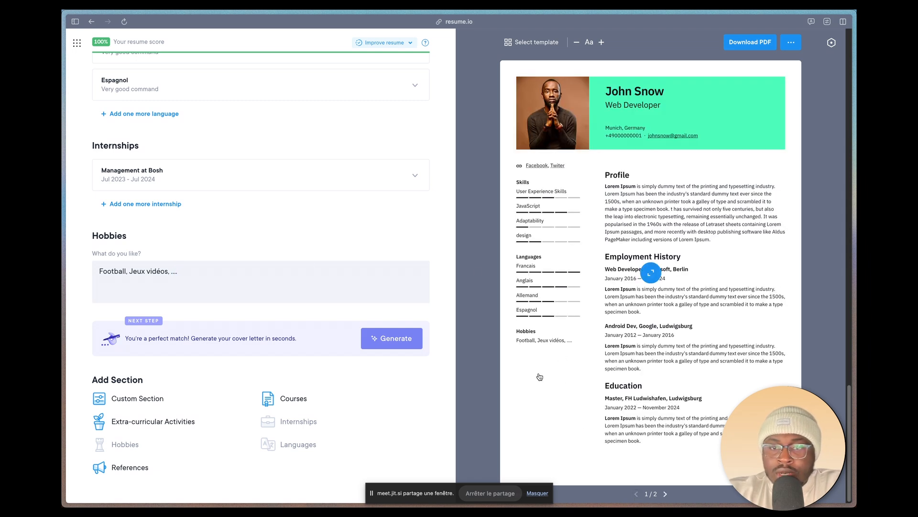
Step: Review the completed sections, the flagged word in the professional summary and the available resume languages
scroll(358, 144, up, 5)
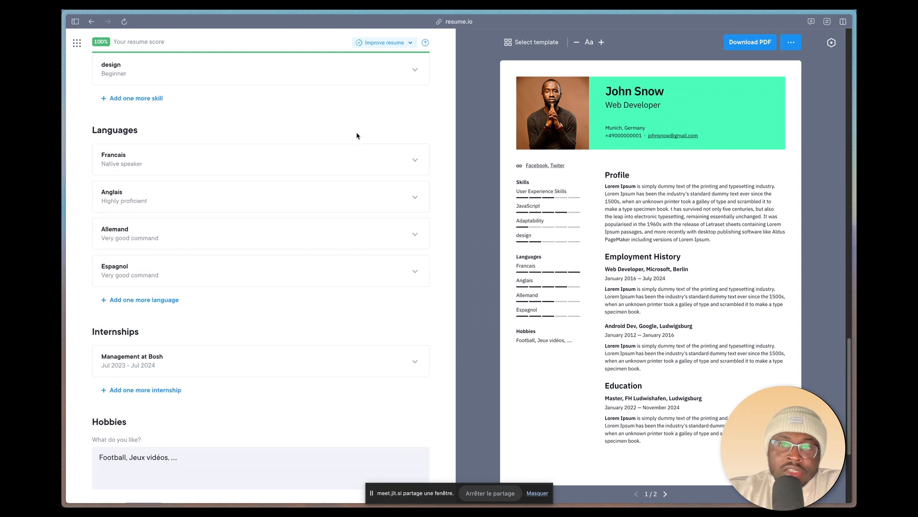
scroll(375, 229, up, 20)
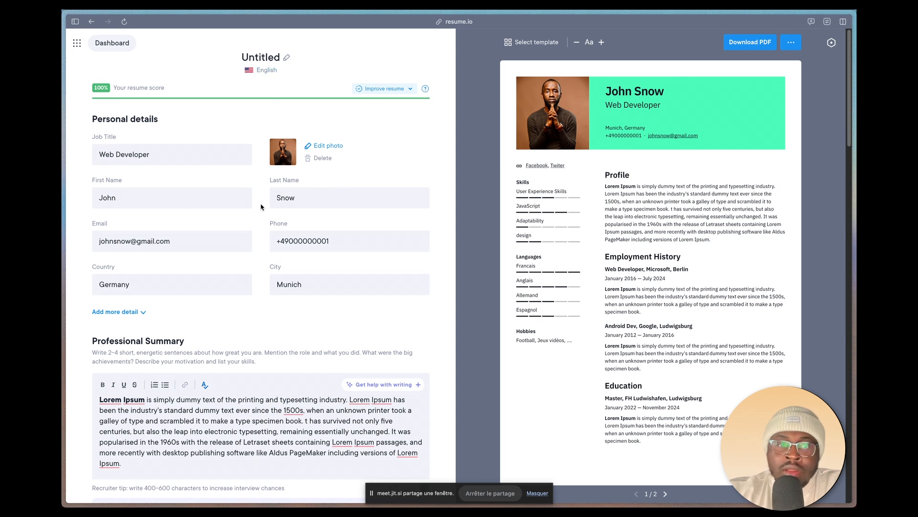
click(265, 72)
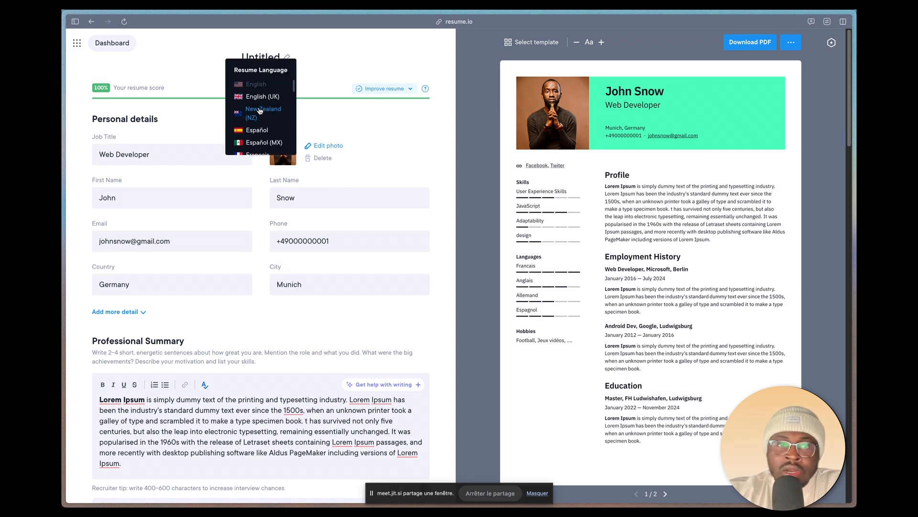
click(341, 65)
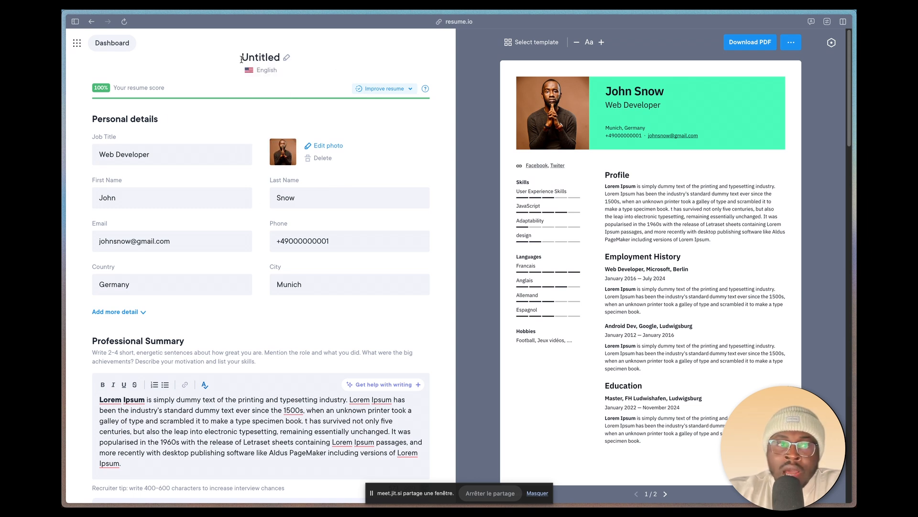
click(272, 72)
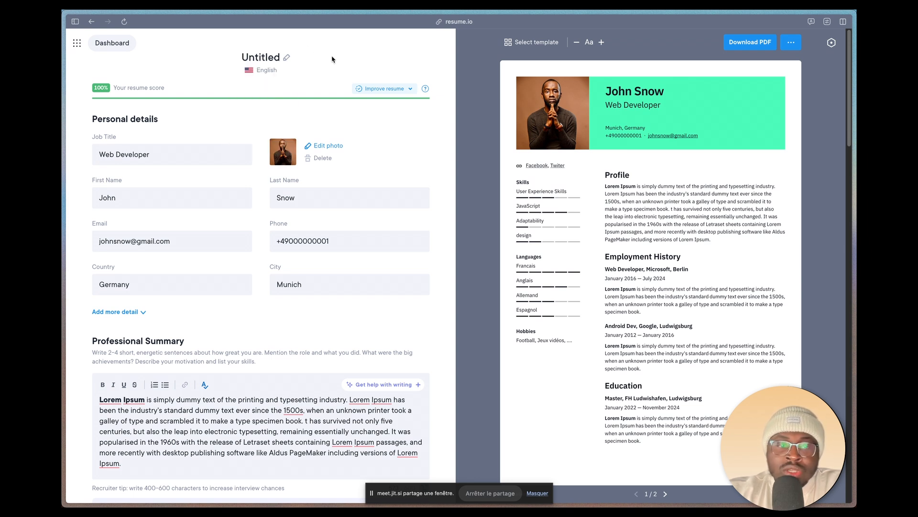
scroll(273, 330, down, 8)
scroll(252, 220, up, 3)
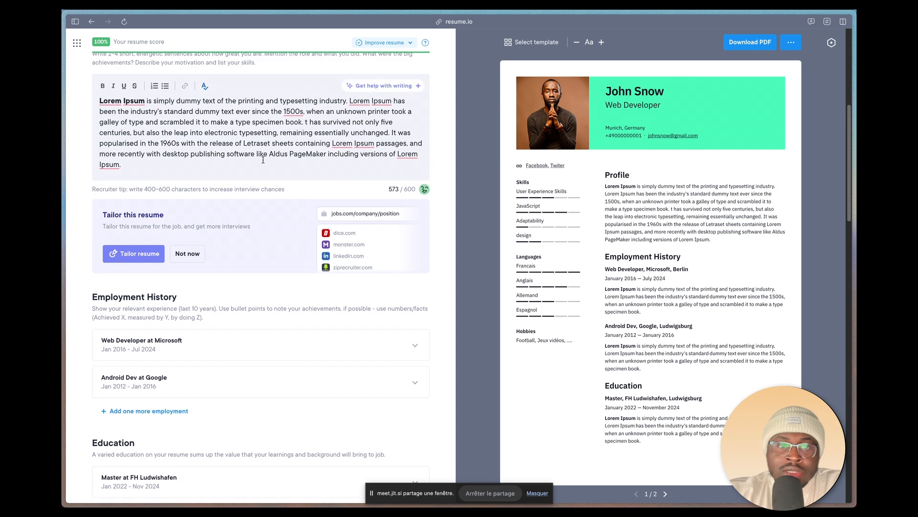
click(294, 110)
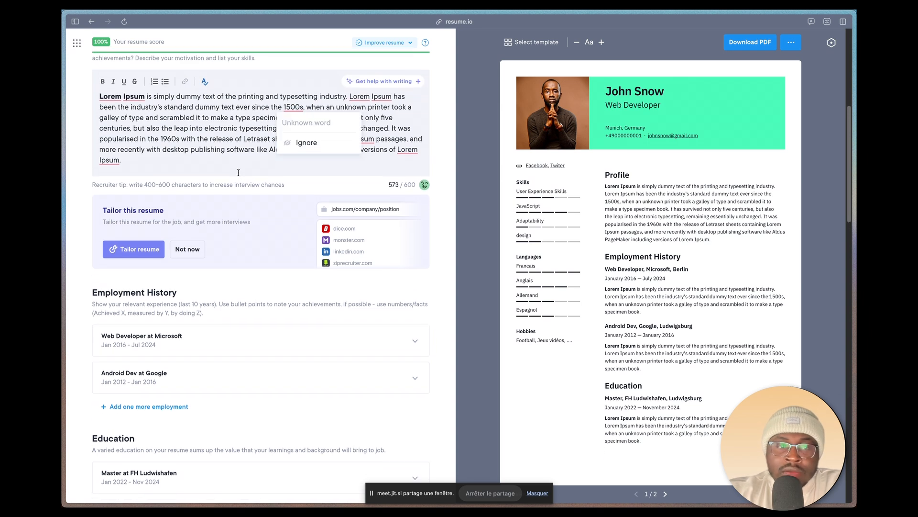
scroll(236, 176, down, 4)
scroll(235, 174, up, 4)
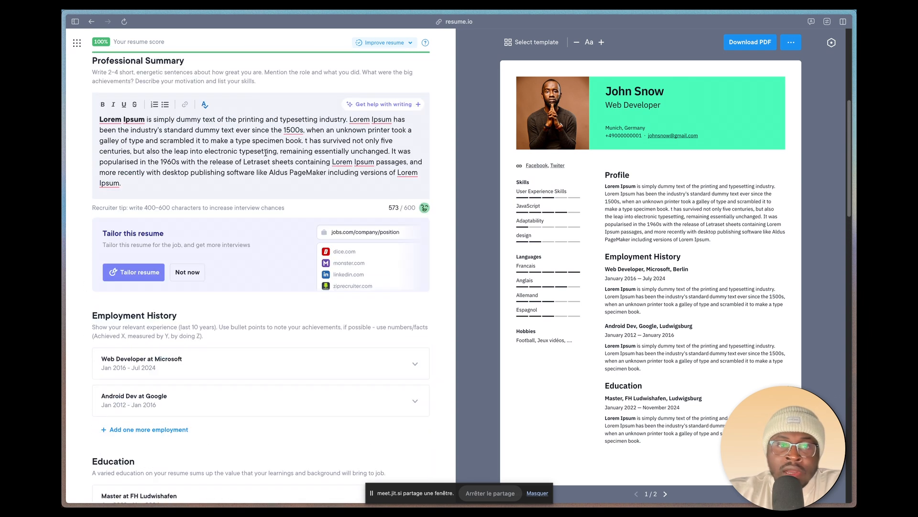
scroll(266, 153, up, 10)
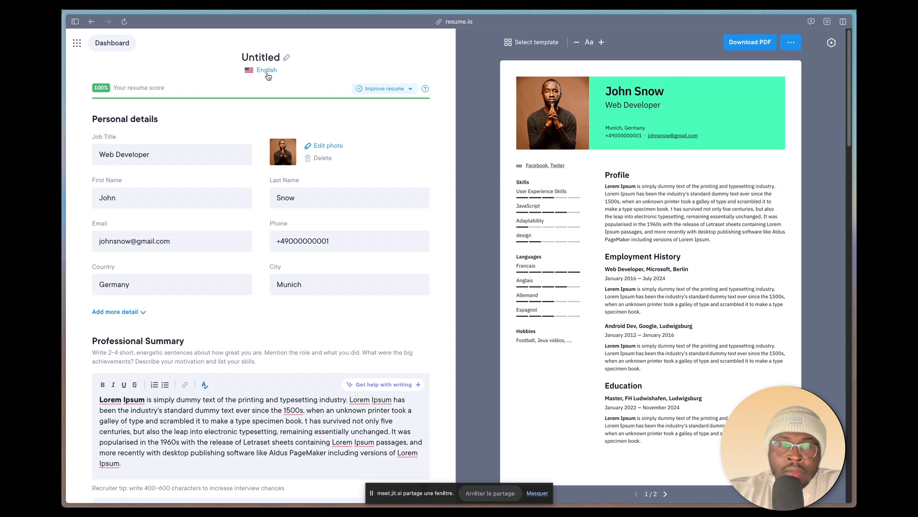
click(268, 73)
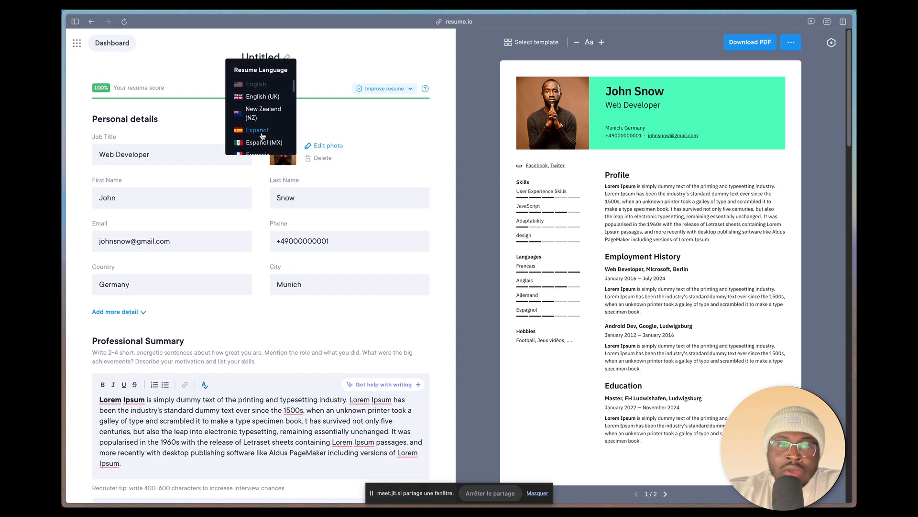
click(350, 174)
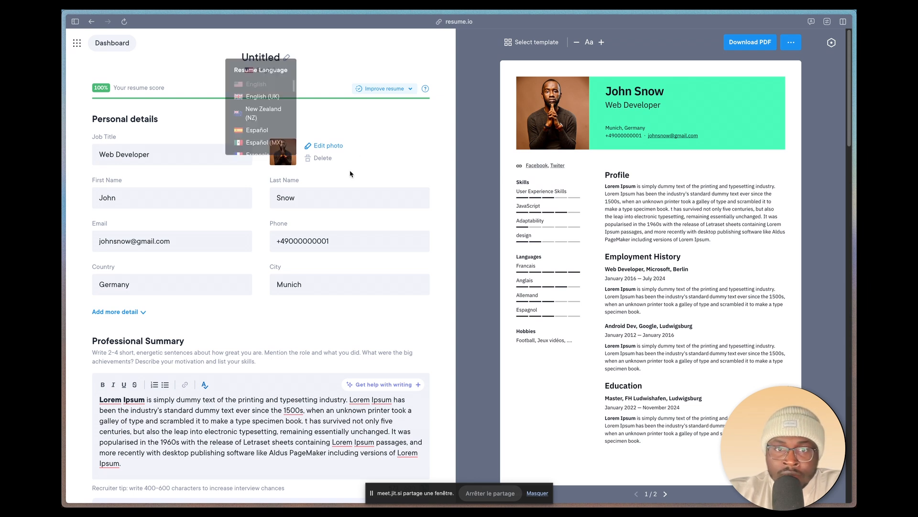
Step: Apply the Madrid template and try the light blue and orange accent colours on it
click(539, 45)
scroll(165, 313, down, 5)
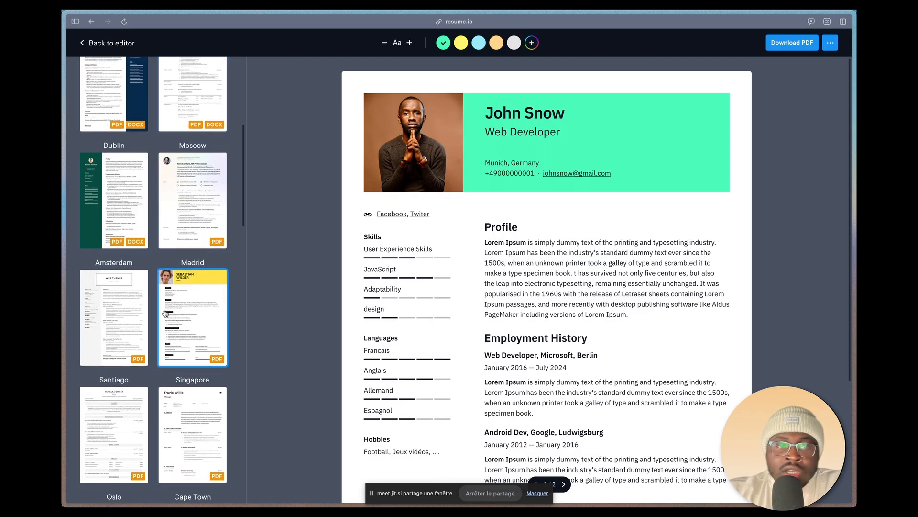
click(165, 313)
scroll(165, 314, down, 4)
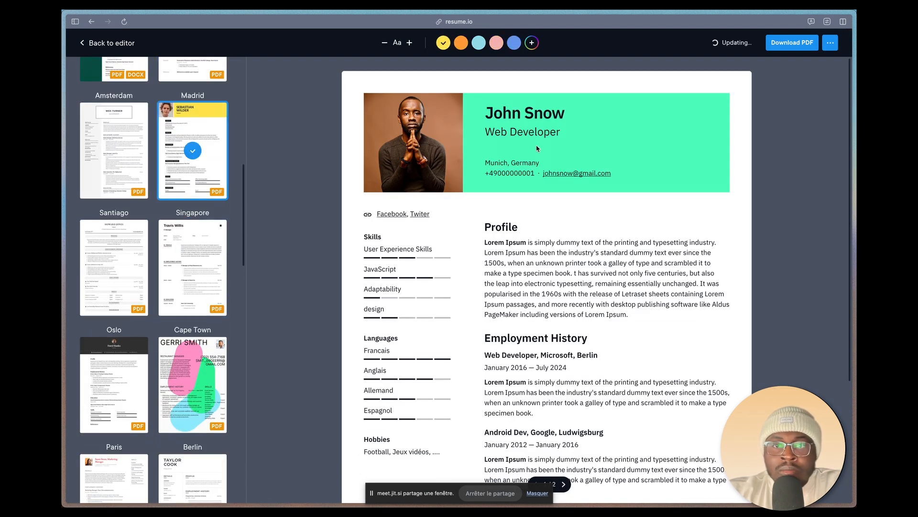
click(479, 42)
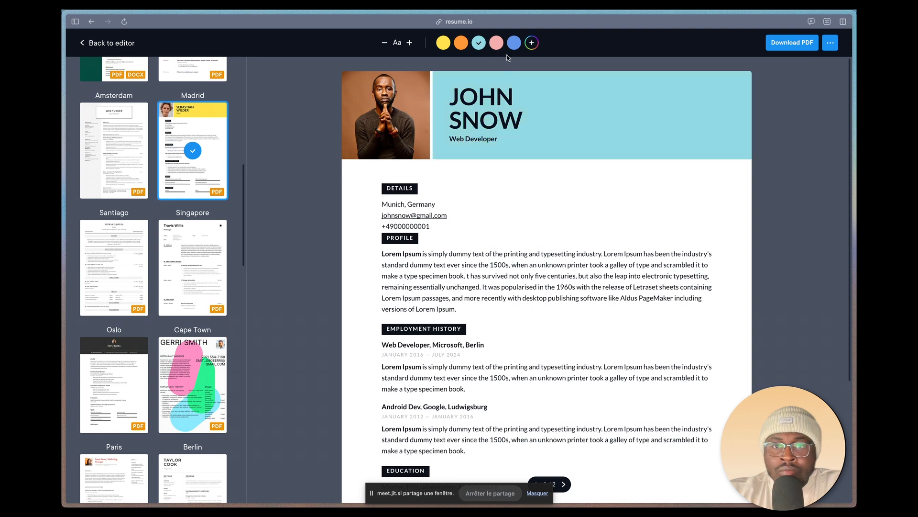
click(461, 43)
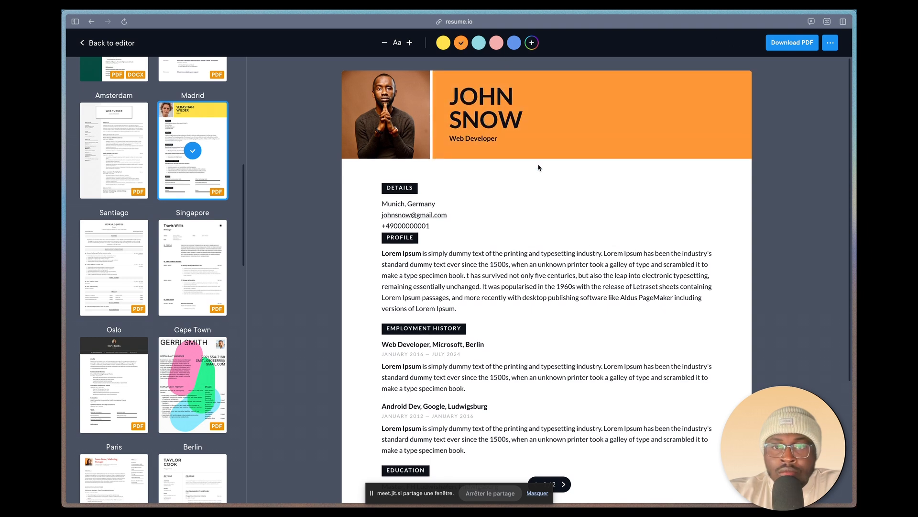
scroll(539, 167, down, 3)
Step: Apply the Cape Town template to the resume and browse the other available templates
click(186, 381)
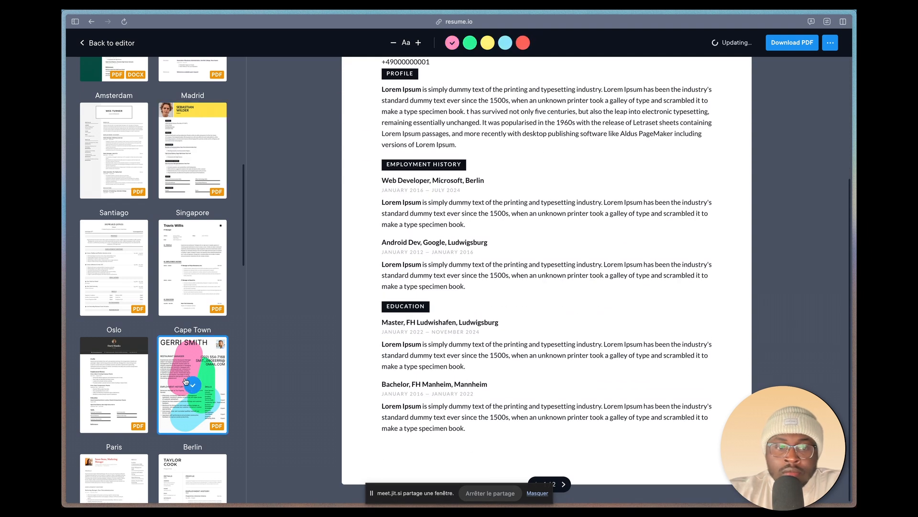
scroll(167, 215, up, 10)
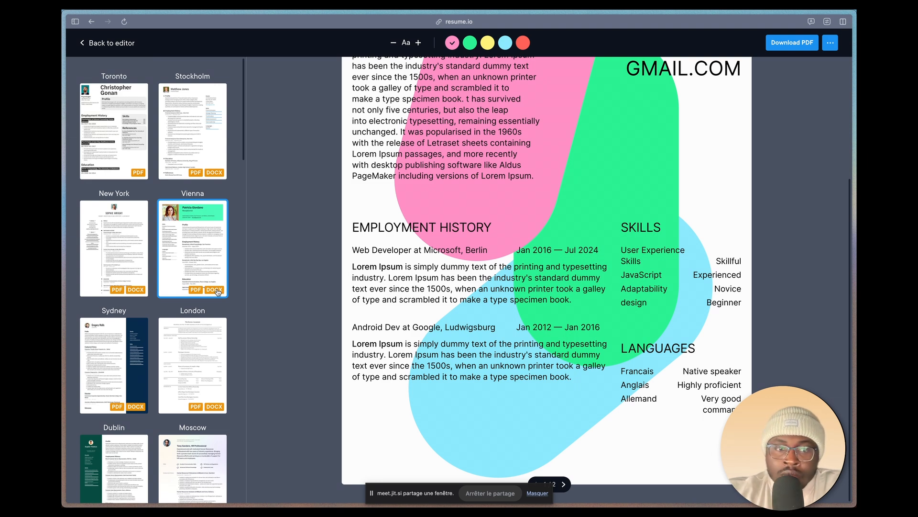
scroll(194, 343, down, 5)
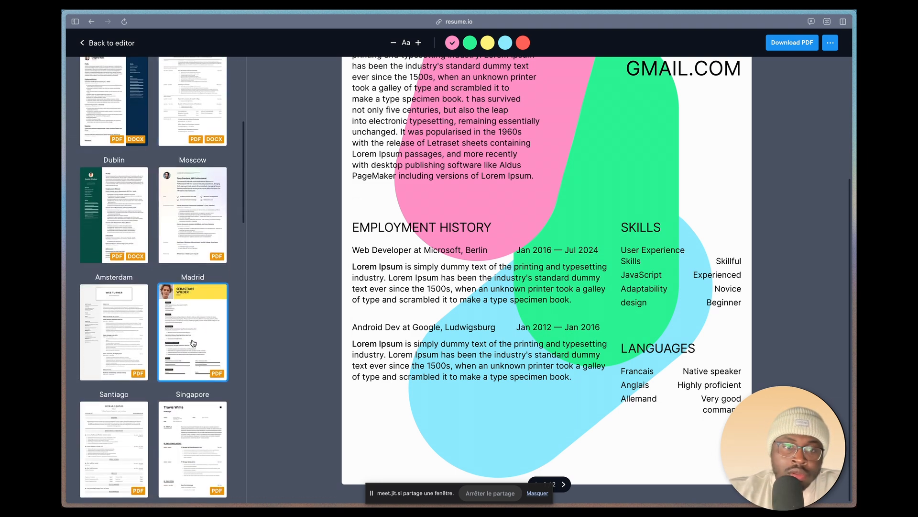
scroll(193, 342, down, 12)
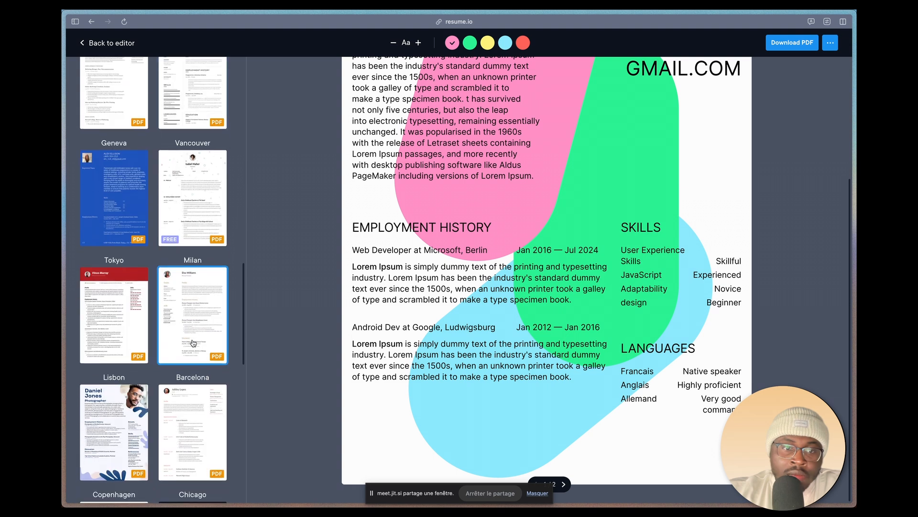
scroll(194, 342, down, 10)
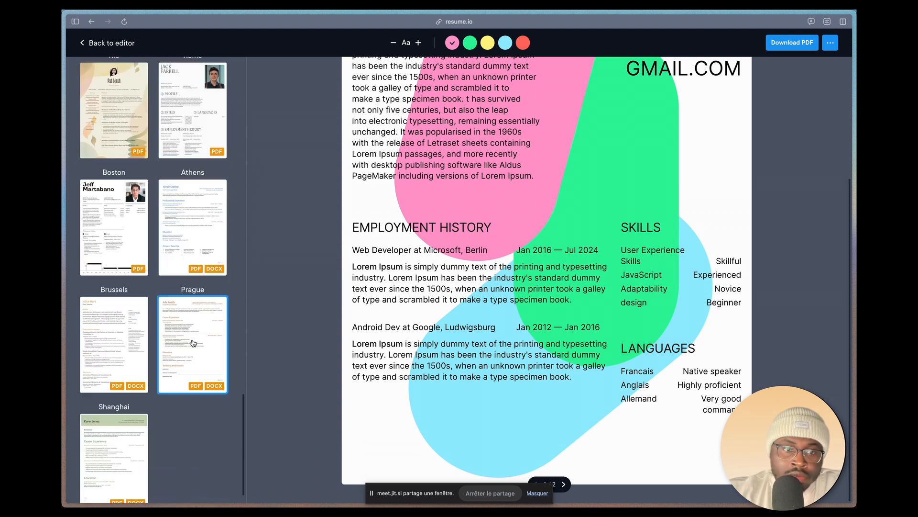
scroll(194, 342, down, 1)
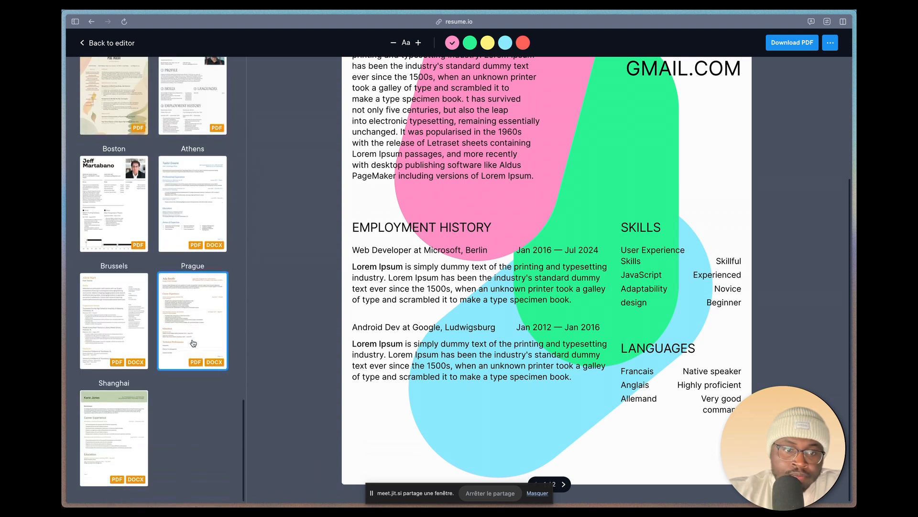
scroll(193, 342, up, 20)
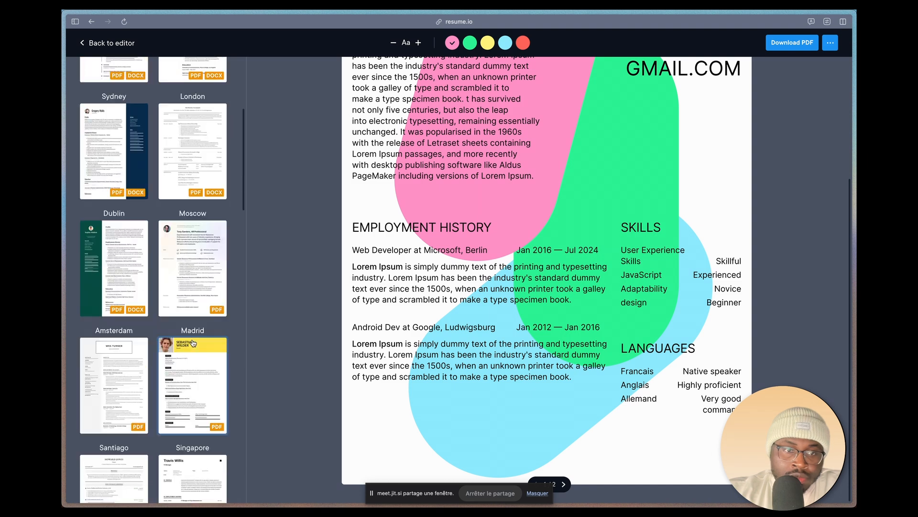
Step: Apply the Stockholm template to the resume, check the first page and return to the editor
click(199, 125)
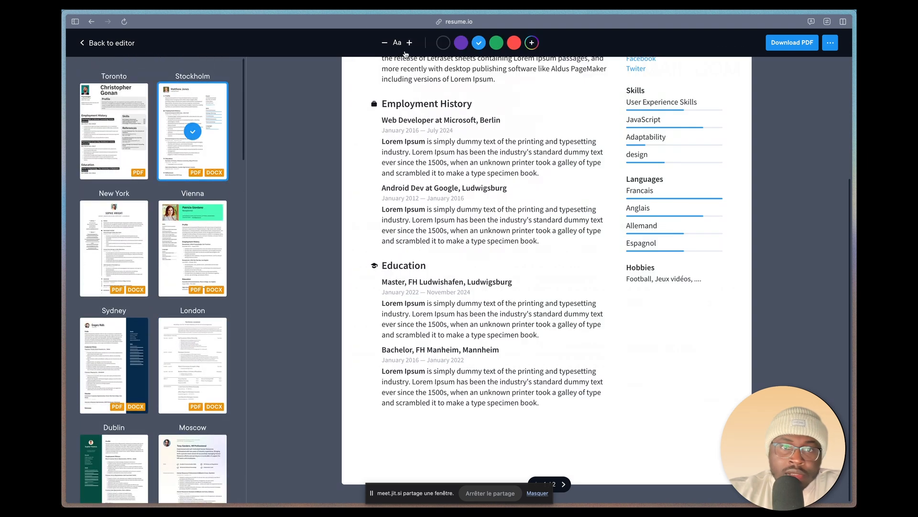
scroll(252, 117, up, 4)
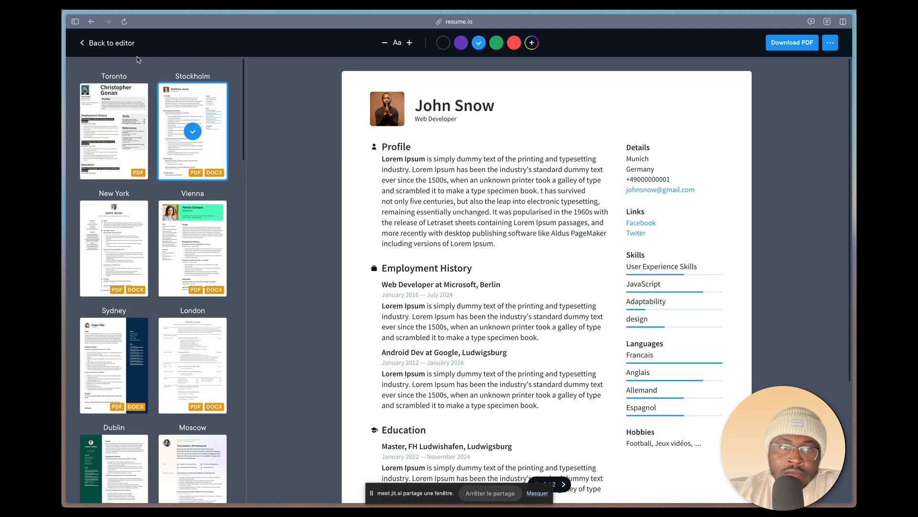
click(119, 43)
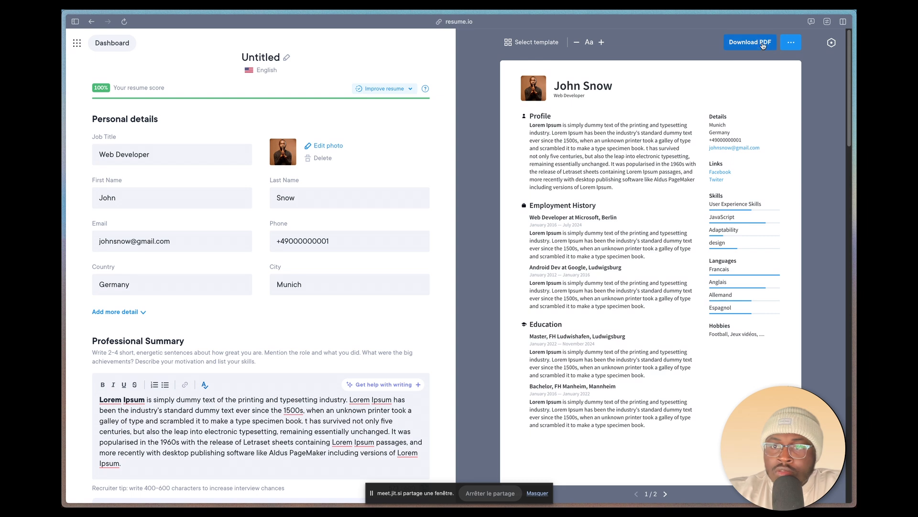
Step: Check the plans offered for the DOCX export and the PDF download, returning to the resume without choosing one
click(792, 42)
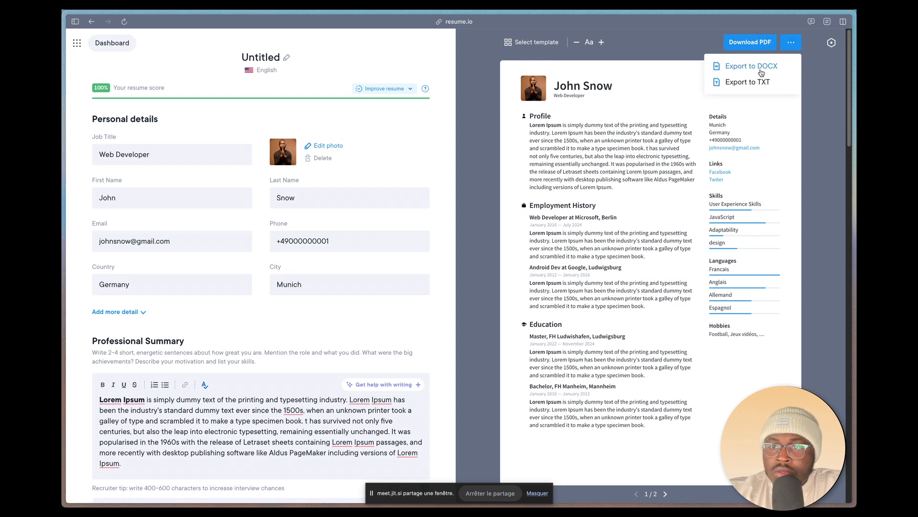
click(765, 70)
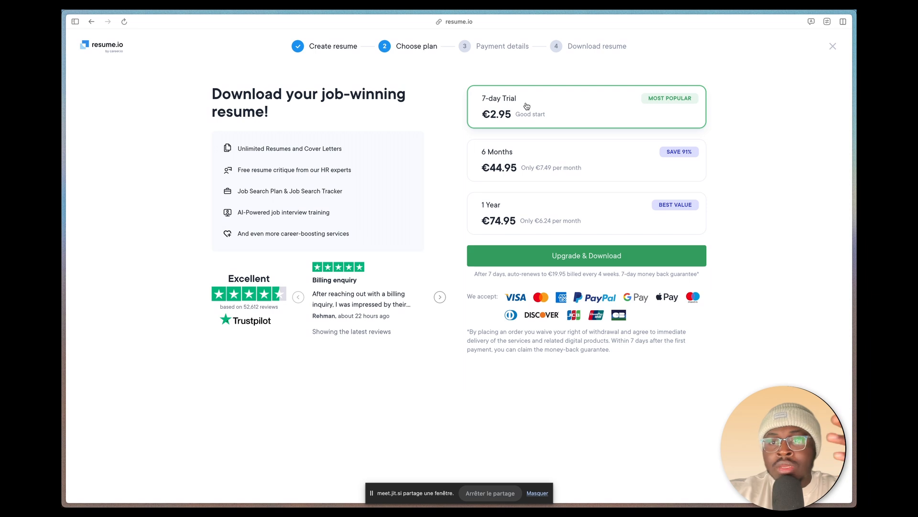
click(834, 48)
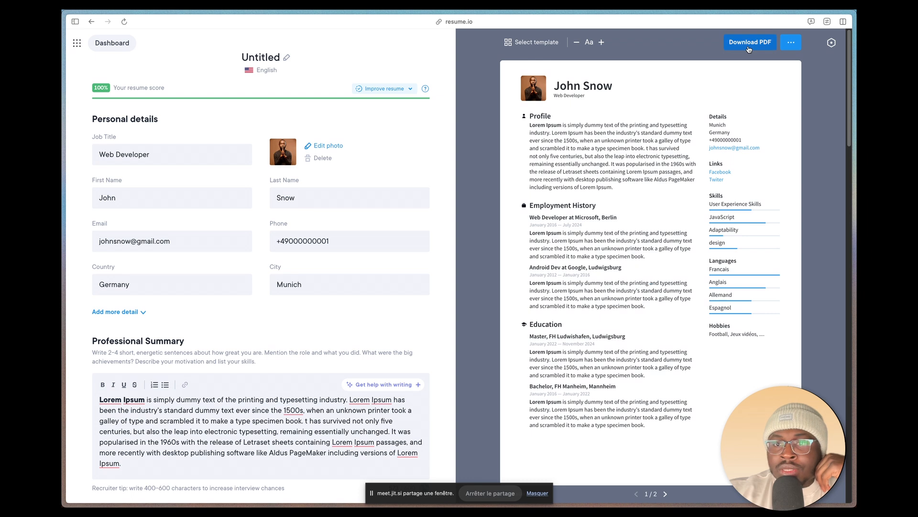
click(749, 43)
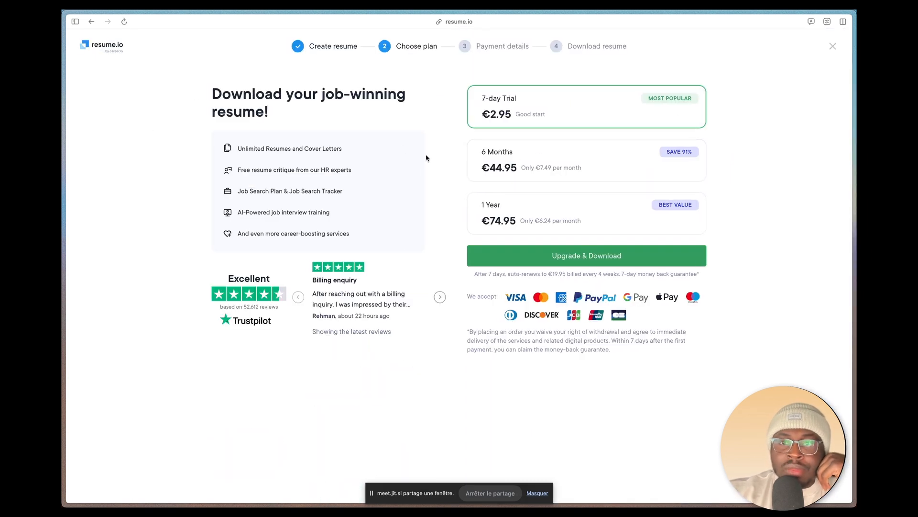
key(super+bracketleft)
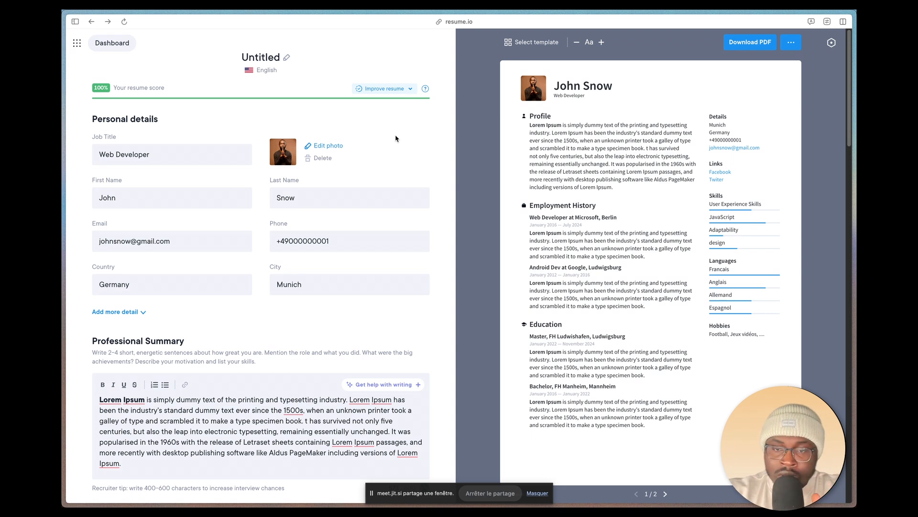
Step: Review the resume sections through to the hobbies, browse the template gallery and return to the editor
scroll(234, 354, down, 20)
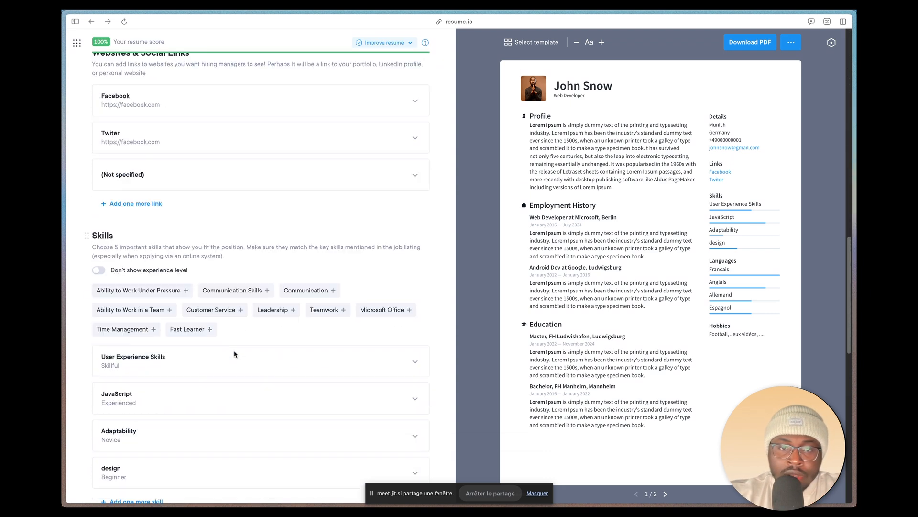
scroll(235, 354, down, 5)
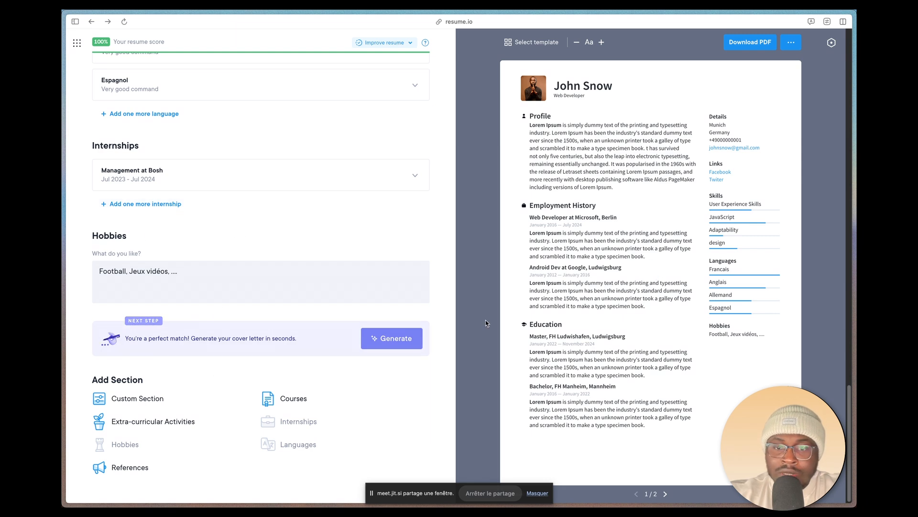
click(528, 44)
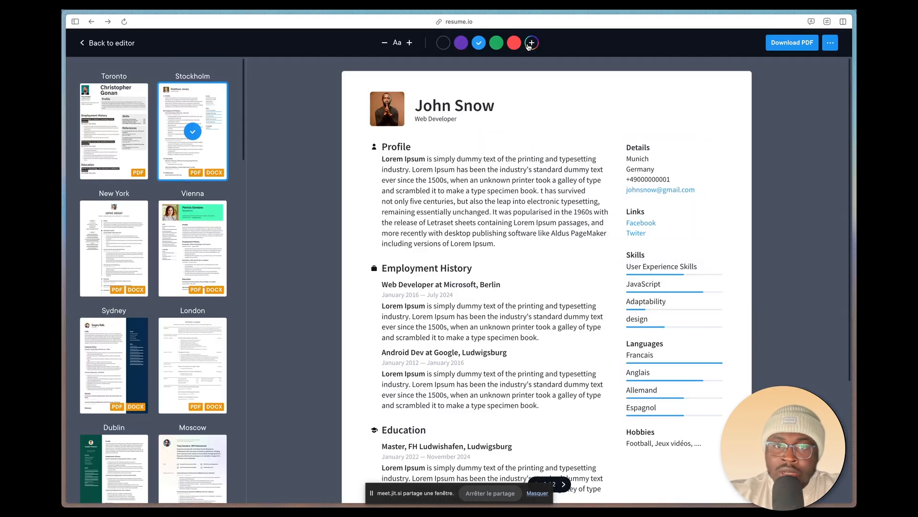
scroll(218, 299, down, 10)
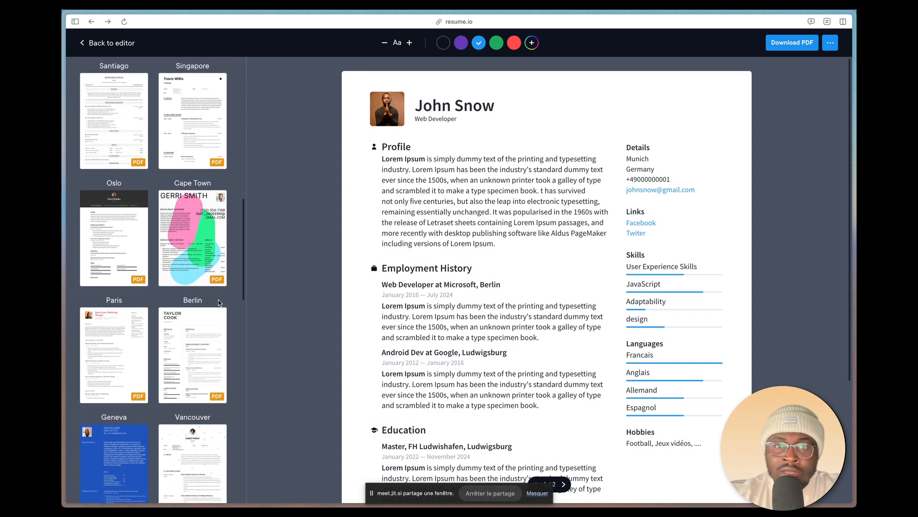
click(219, 303)
click(89, 43)
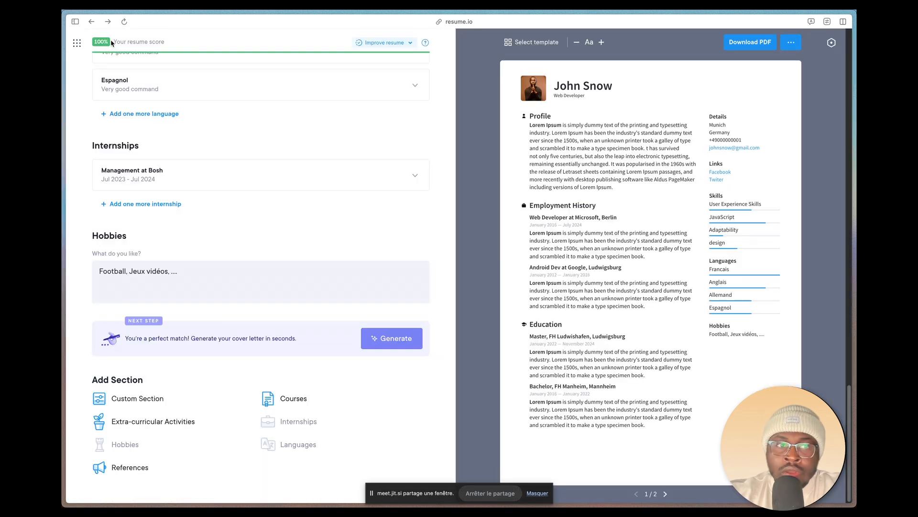
Step: Show the browser's list of open tabs and look over the resume's skills and languages entries
click(76, 21)
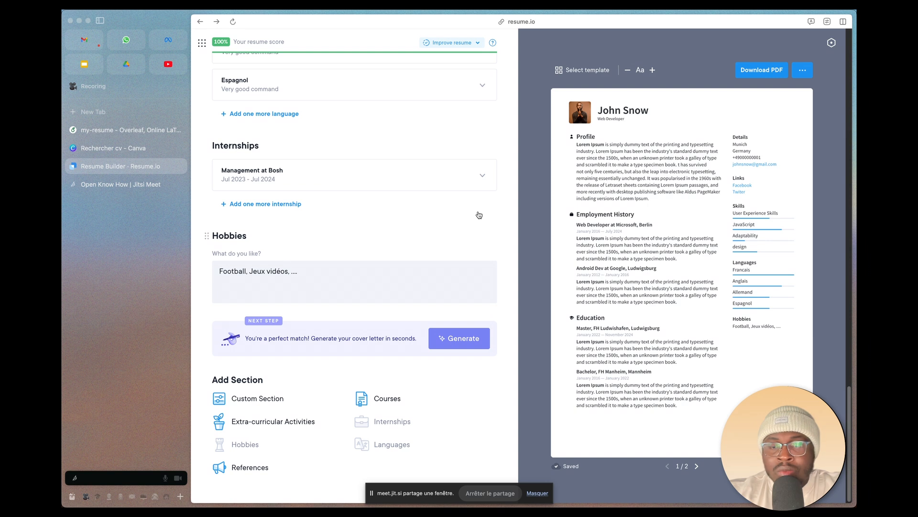
mouse_move(640, 189)
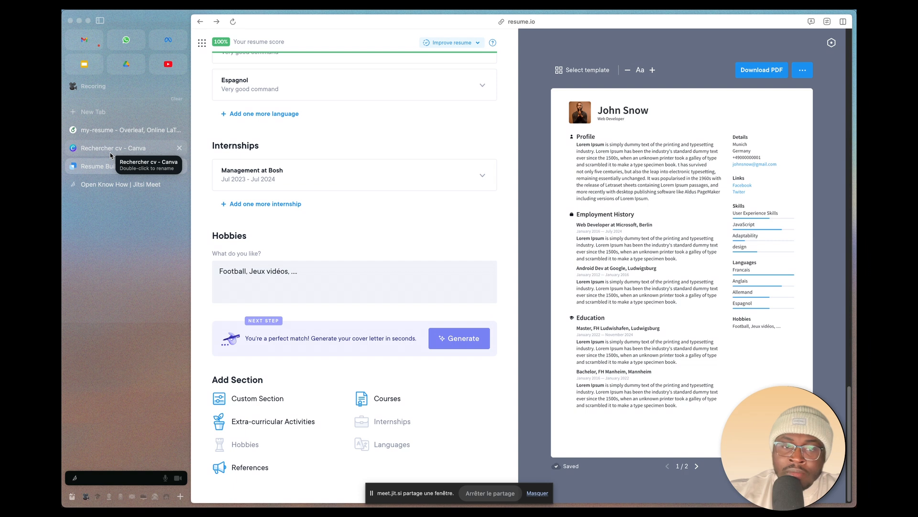
scroll(339, 262, up, 10)
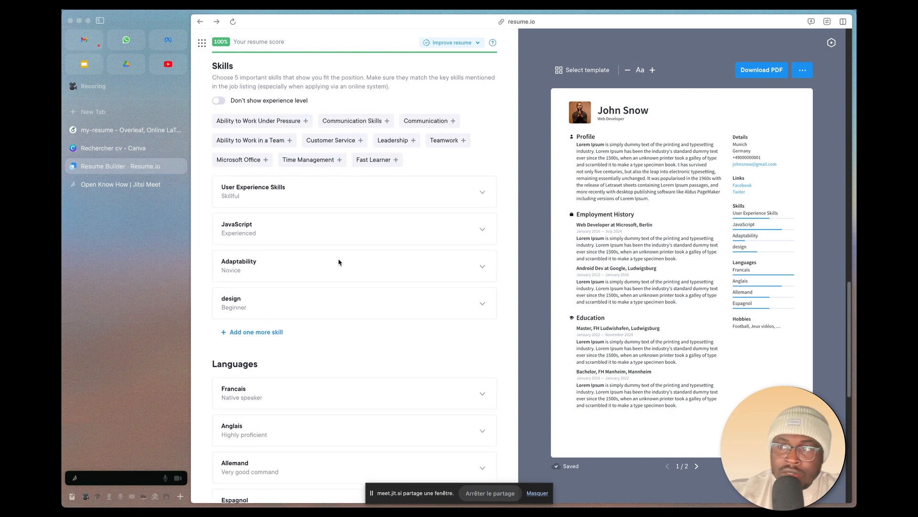